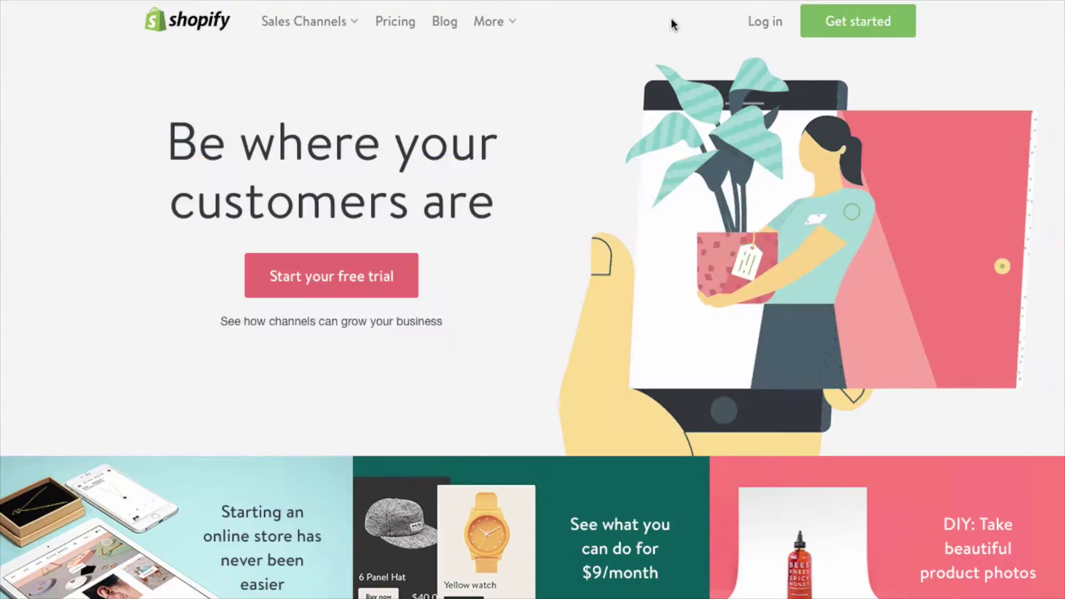
- Back in Chrome, review the signup page's email and password fields, then start the free trial
{"action": "key", "text": "super+Tab"}
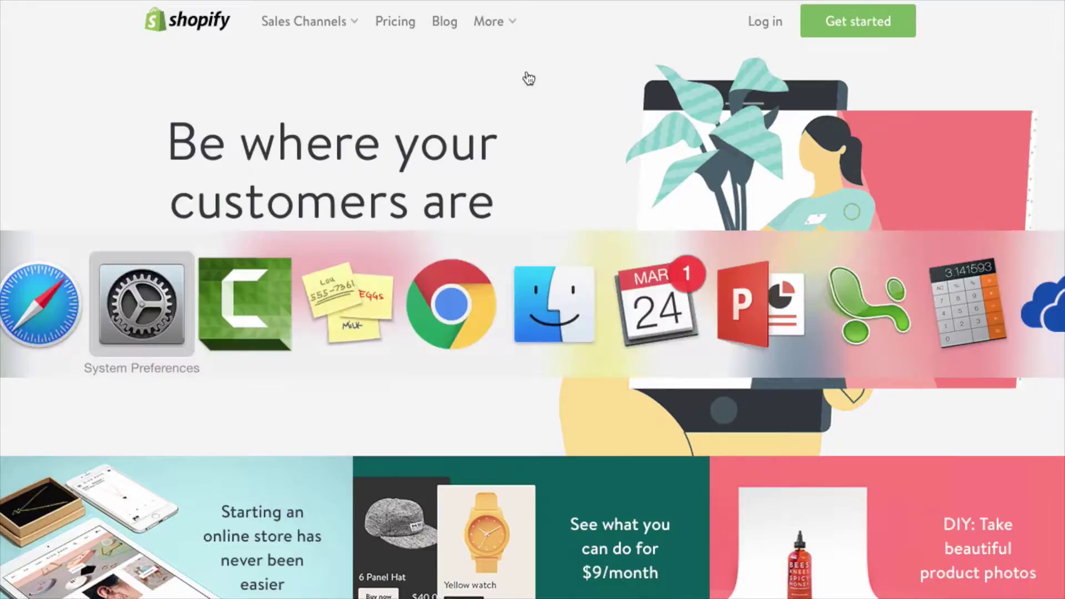
{"action": "left_click", "coordinate": [451, 305]}
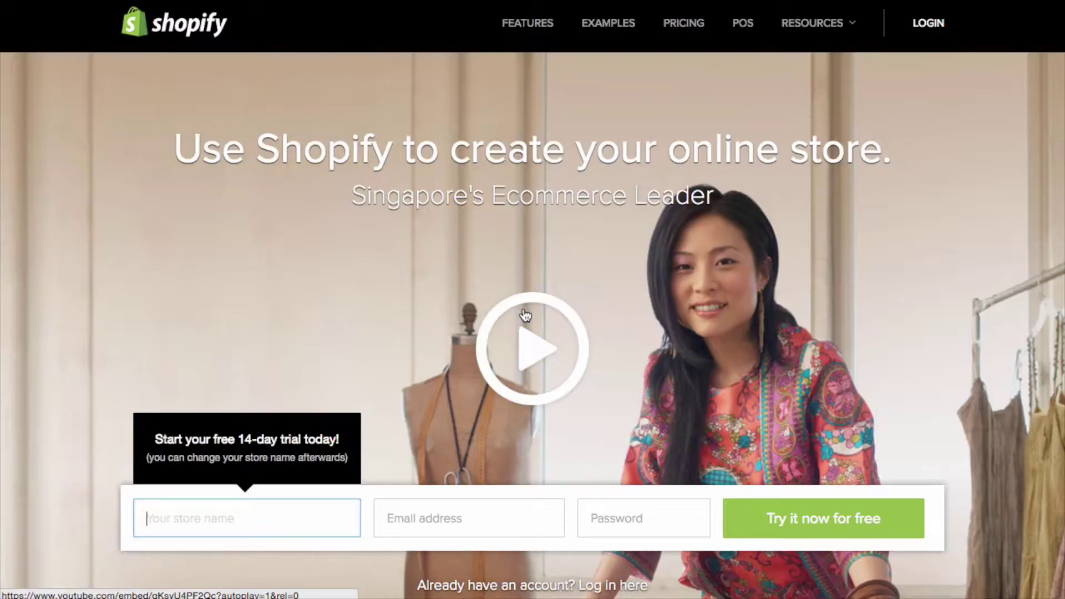
{"action": "scroll", "coordinate": [526, 315], "scroll_direction": "down", "scroll_amount": 3}
{"action": "scroll", "coordinate": [516, 208], "scroll_direction": "up", "scroll_amount": 3}
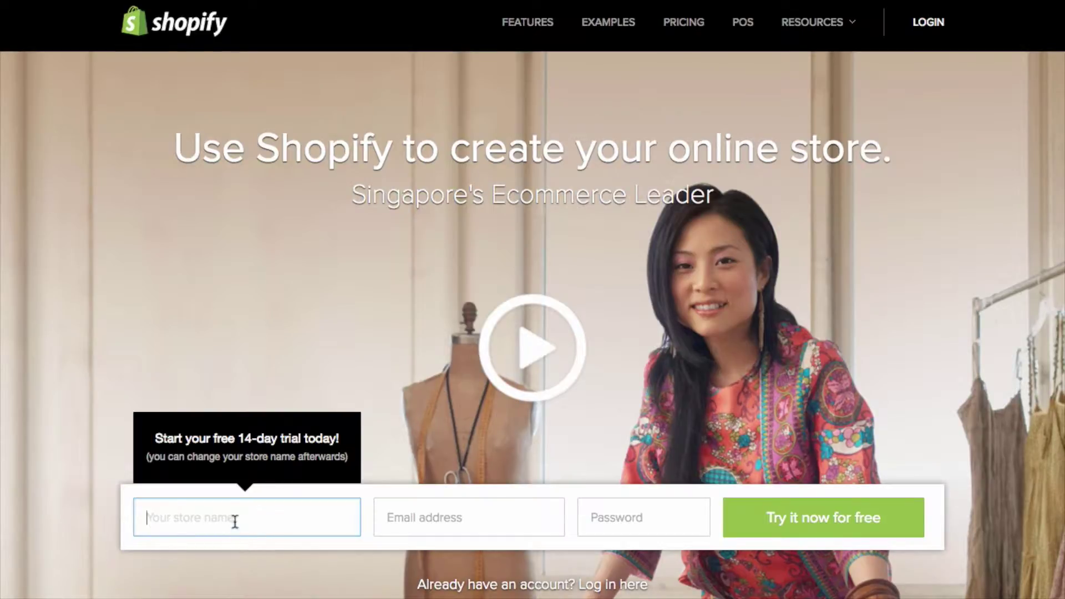
{"action": "left_click", "coordinate": [466, 518]}
{"action": "left_click", "coordinate": [649, 526]}
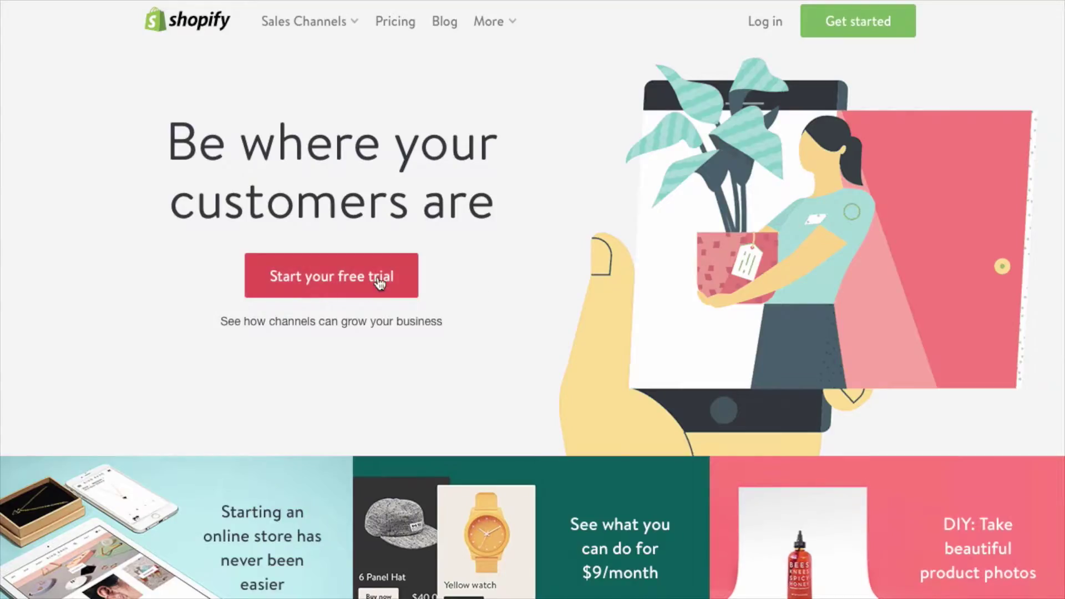
{"action": "left_click", "coordinate": [380, 283]}
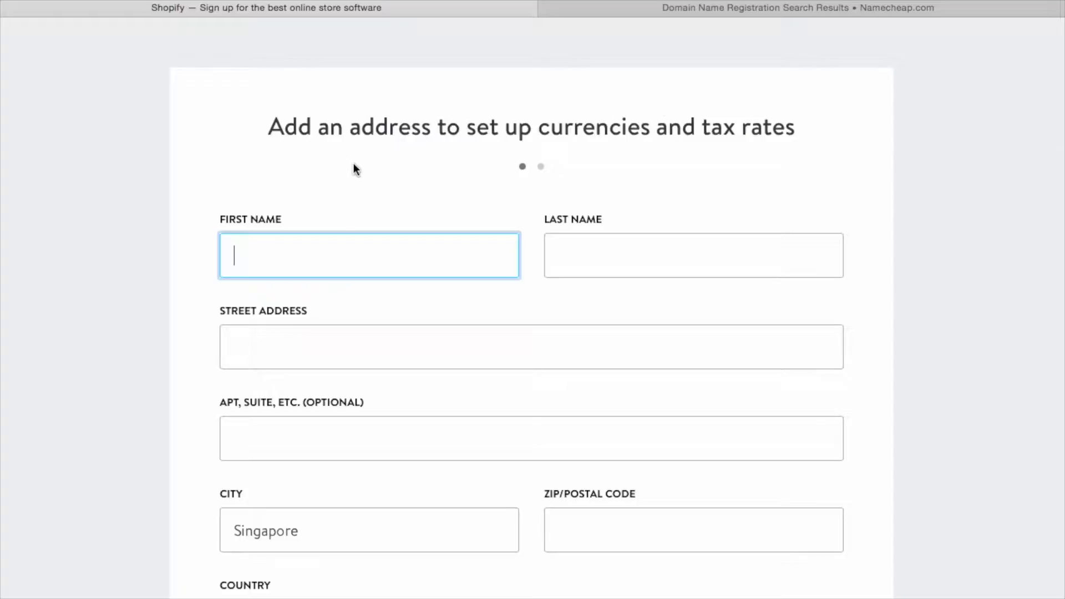
- Enter the owner's first and last name on the address form
{"action": "scroll", "coordinate": [355, 175], "scroll_direction": "down", "scroll_amount": 3}
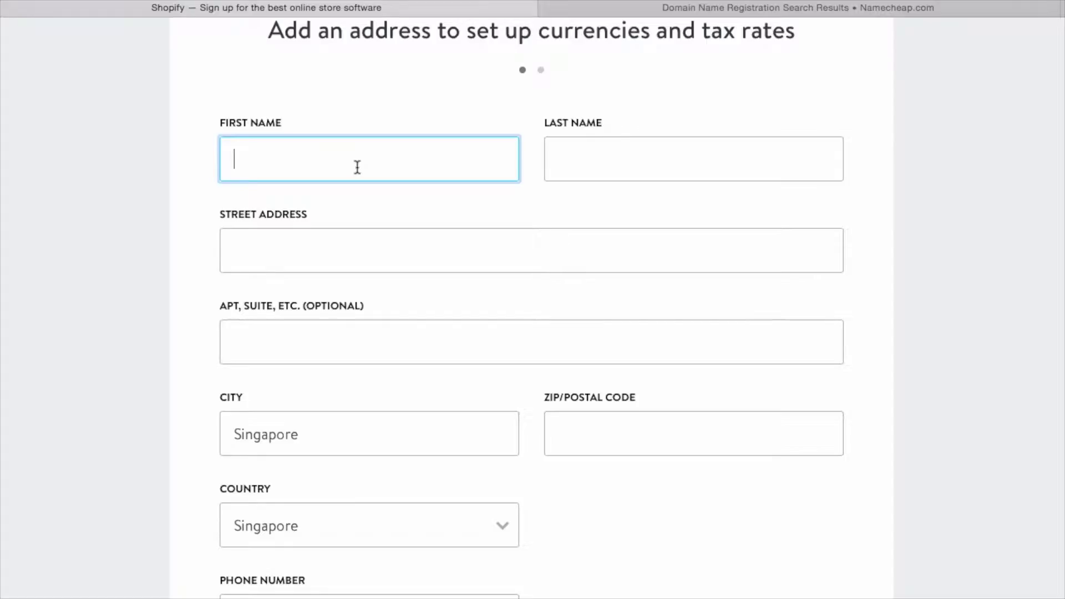
{"action": "scroll", "coordinate": [357, 166], "scroll_direction": "down", "scroll_amount": 1}
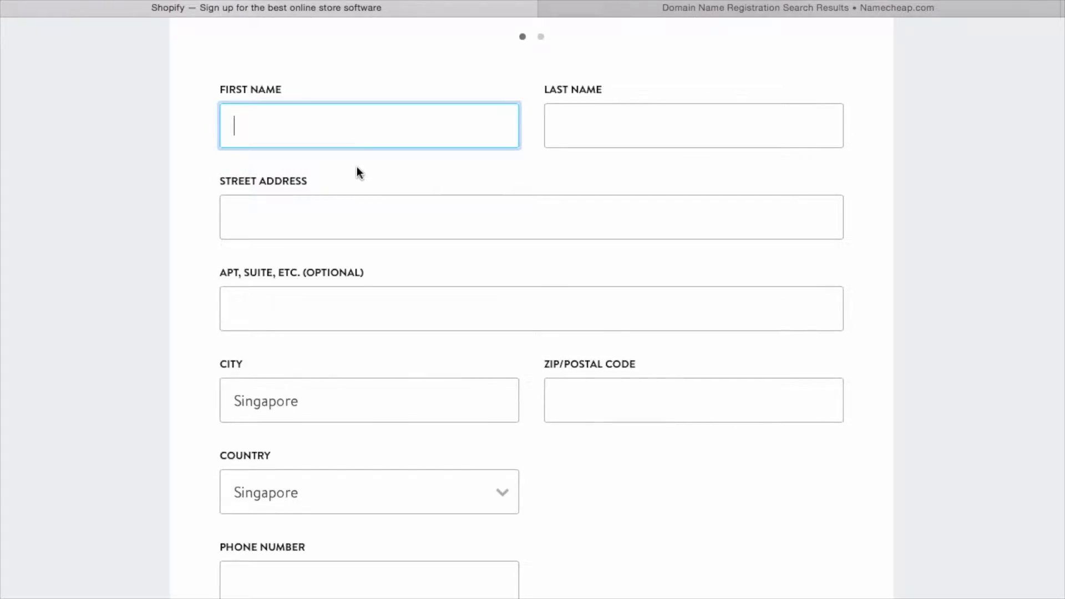
{"action": "key", "text": "Tab"}
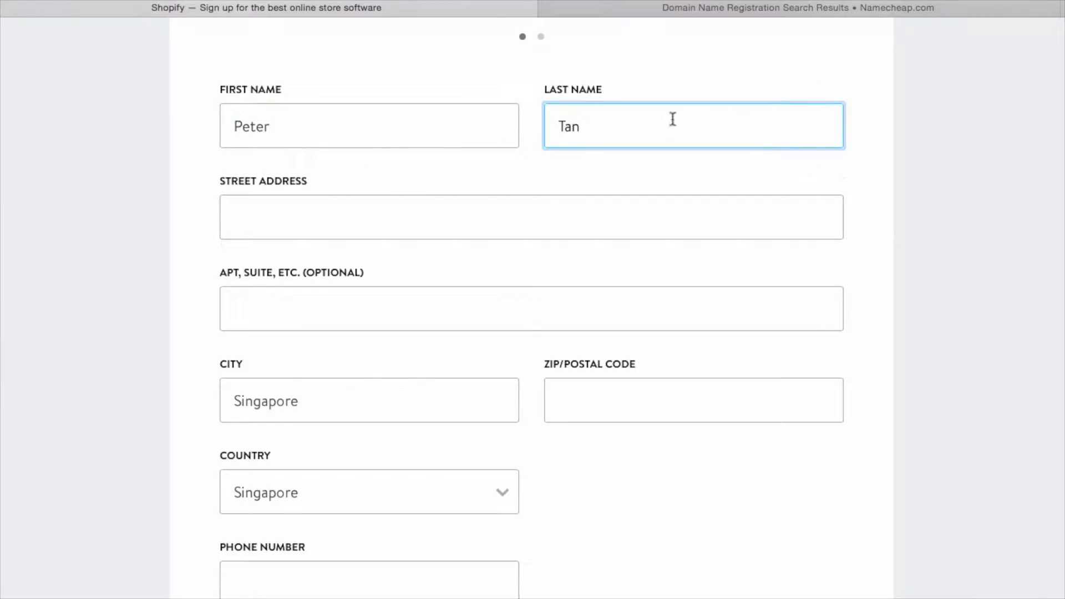
{"action": "left_click_drag", "start_coordinate": [673, 119], "coordinate": [551, 118]}
{"action": "left_click_drag", "start_coordinate": [343, 124], "coordinate": [153, 120]}
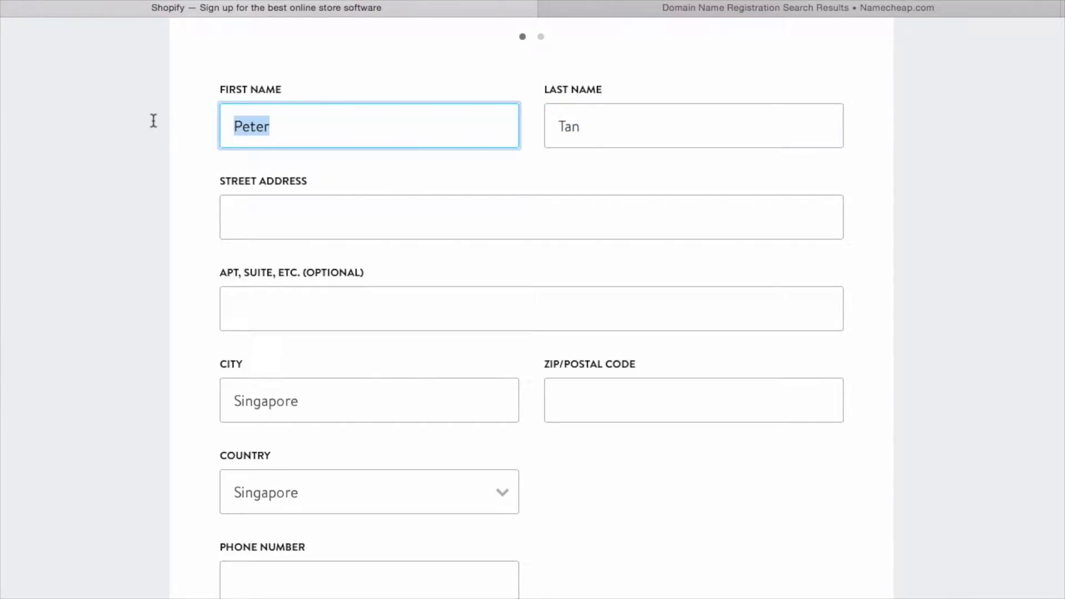
- Go through the street, apartment, city, postal code and phone fields, keeping Singapore as the country
{"action": "left_click", "coordinate": [343, 221]}
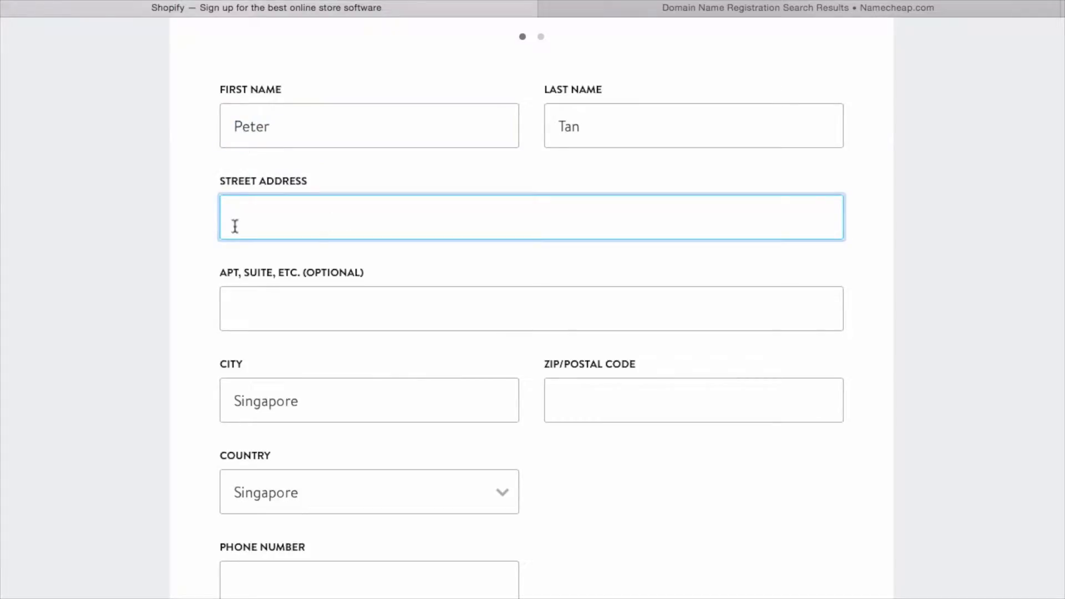
{"action": "scroll", "coordinate": [464, 231], "scroll_direction": "down", "scroll_amount": 1}
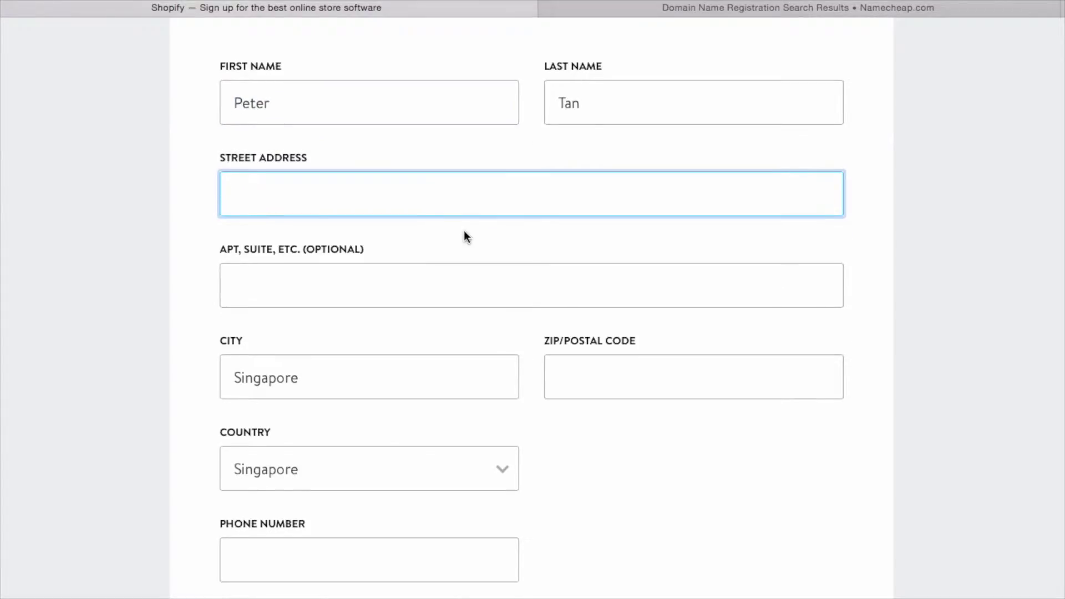
{"action": "left_click", "coordinate": [300, 288]}
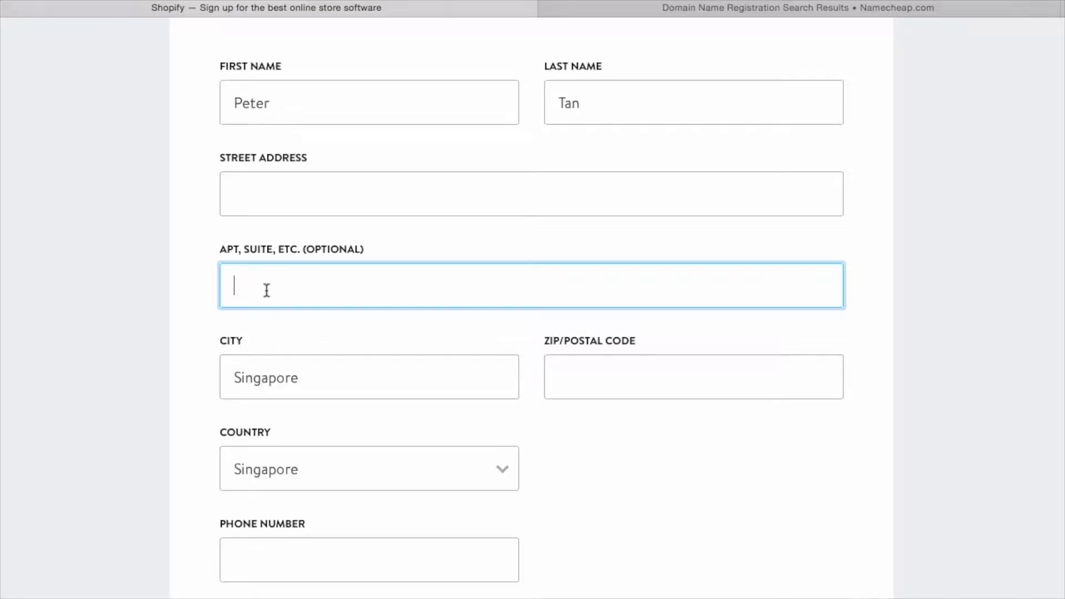
{"action": "scroll", "coordinate": [311, 332], "scroll_direction": "down", "scroll_amount": 1}
{"action": "left_click", "coordinate": [348, 364]}
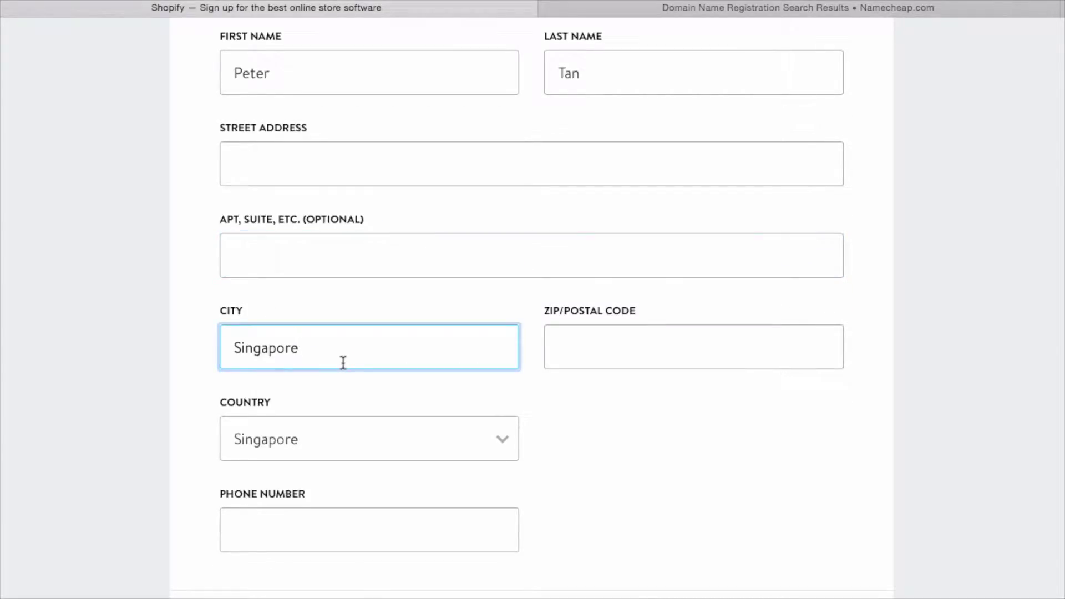
{"action": "left_click", "coordinate": [610, 349]}
{"action": "scroll", "coordinate": [616, 360], "scroll_direction": "down", "scroll_amount": 3}
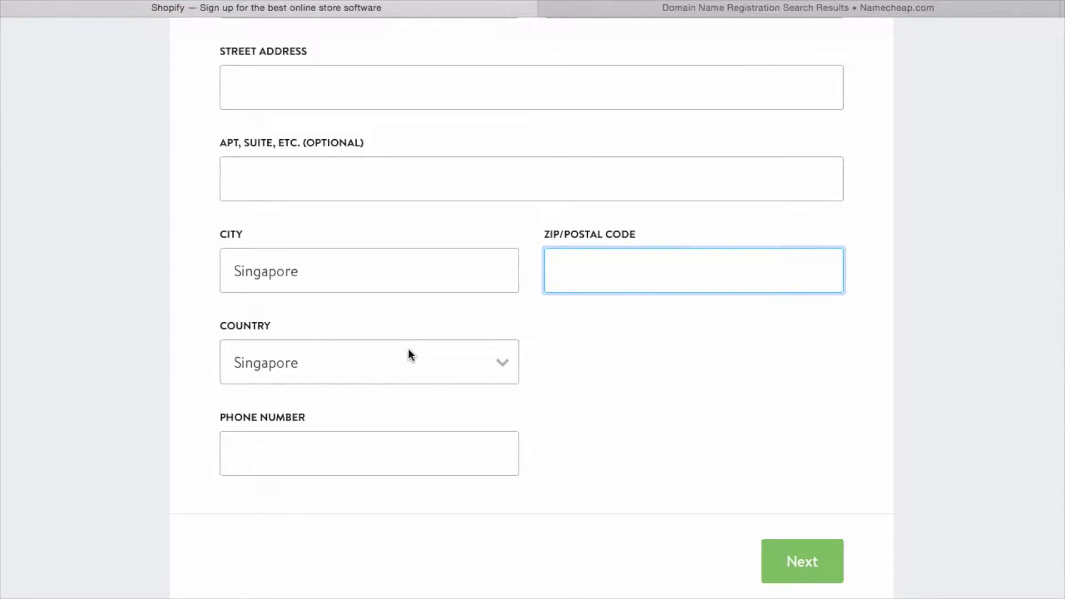
{"action": "left_click", "coordinate": [411, 360]}
{"action": "left_click", "coordinate": [623, 399]}
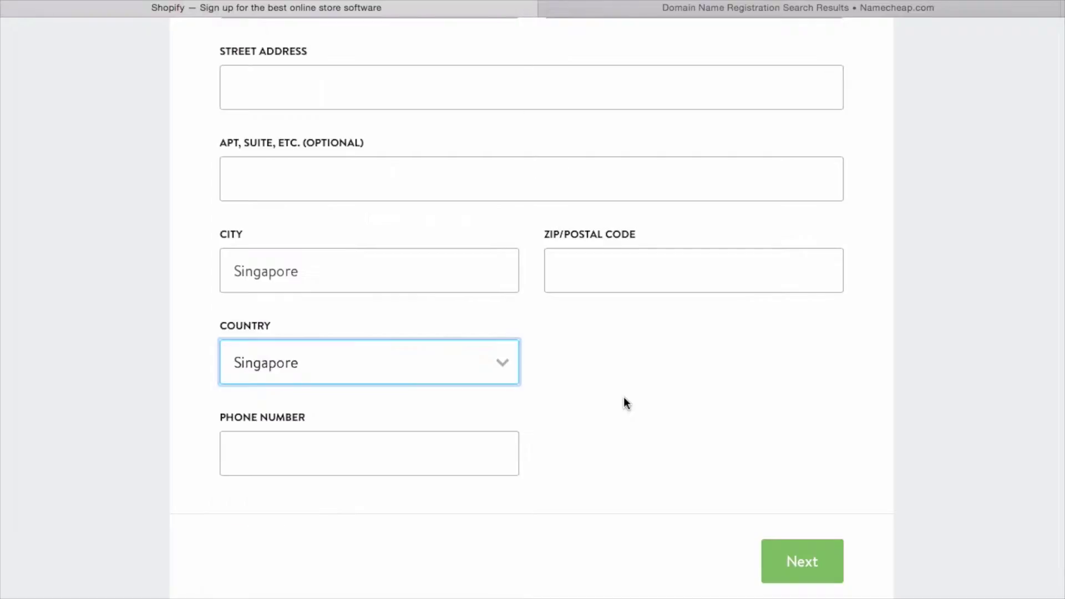
{"action": "left_click", "coordinate": [347, 473]}
{"action": "scroll", "coordinate": [343, 475], "scroll_direction": "down", "scroll_amount": 1}
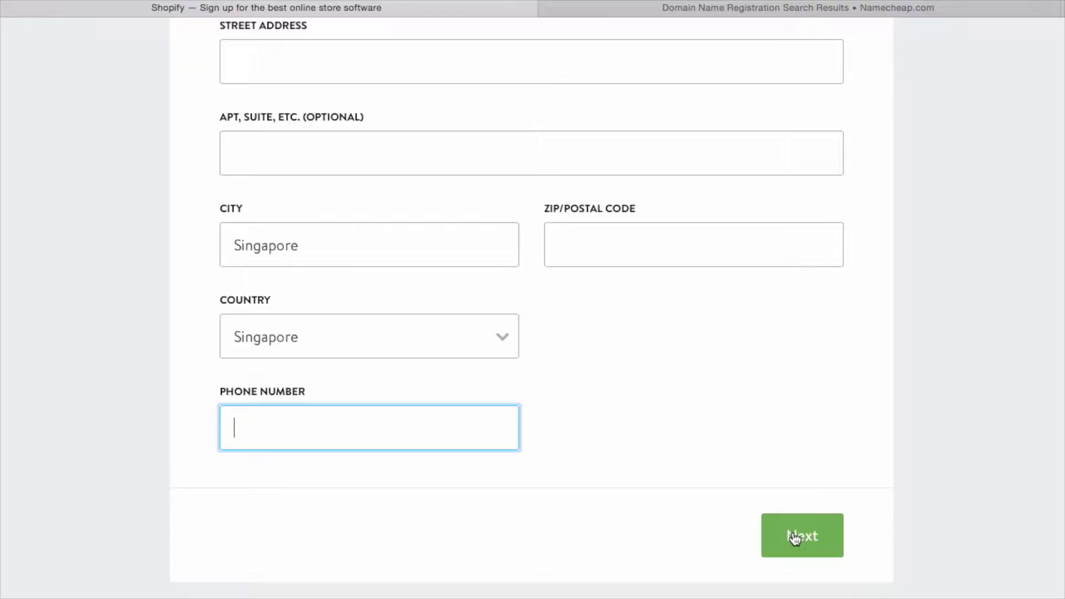
{"action": "scroll", "coordinate": [657, 481], "scroll_direction": "up", "scroll_amount": 3}
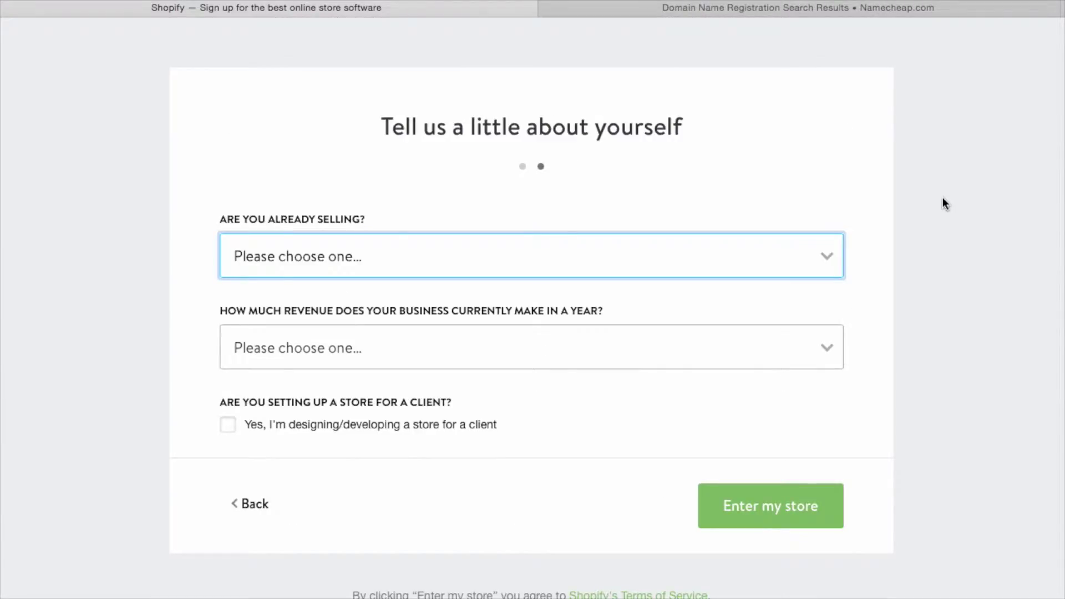
- Answer 'I'm not selling products yet' and '$0 (I'm just getting started)', then enter the Dog Stuff store
{"action": "left_click", "coordinate": [417, 272]}
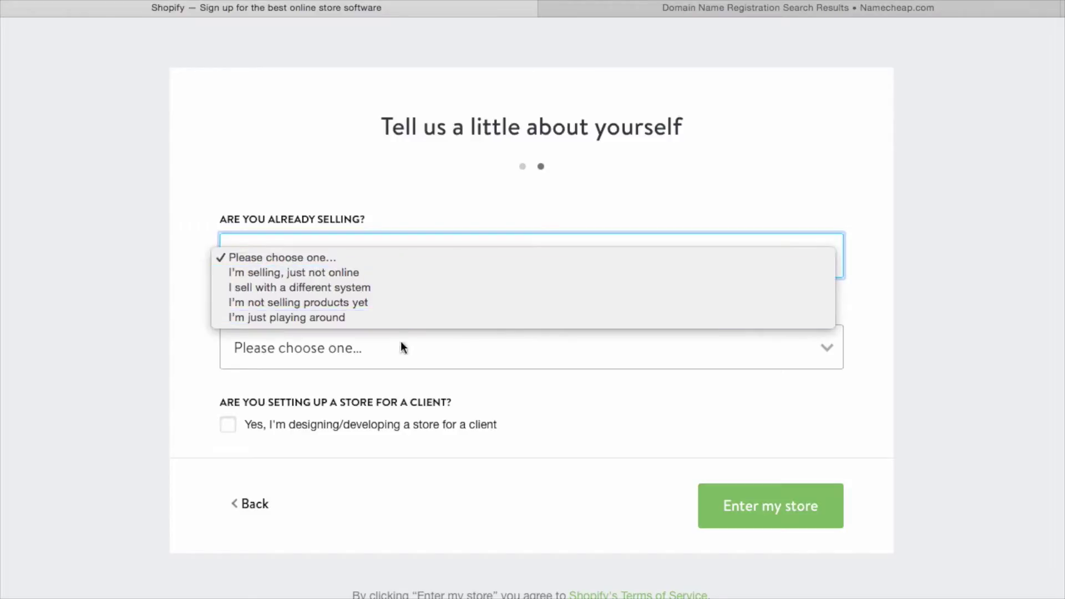
{"action": "left_click", "coordinate": [401, 302]}
{"action": "left_click", "coordinate": [383, 265]}
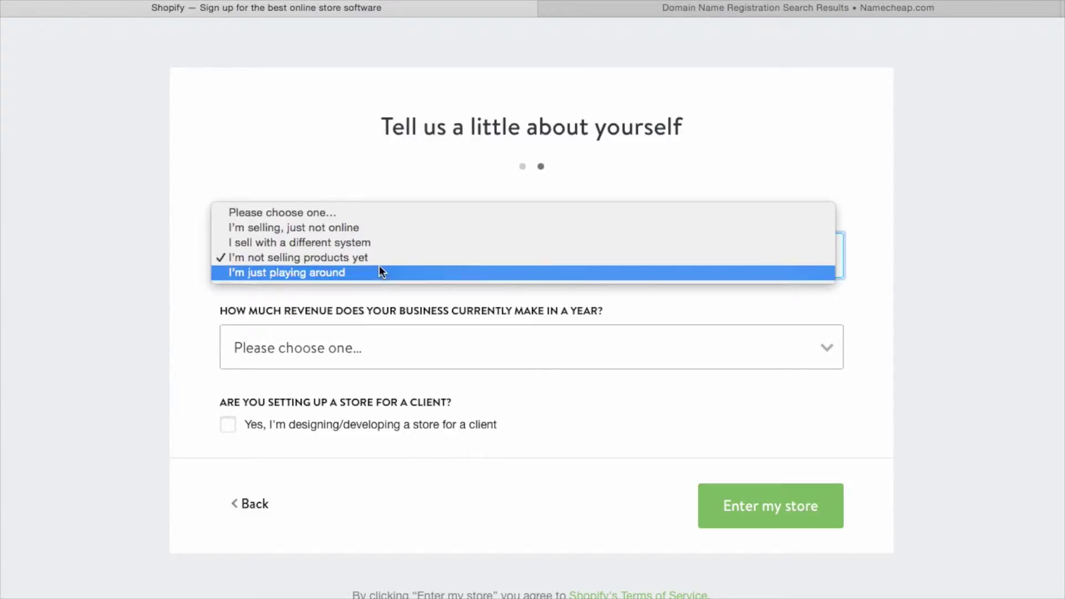
{"action": "left_click", "coordinate": [383, 258]}
{"action": "left_click", "coordinate": [397, 361]}
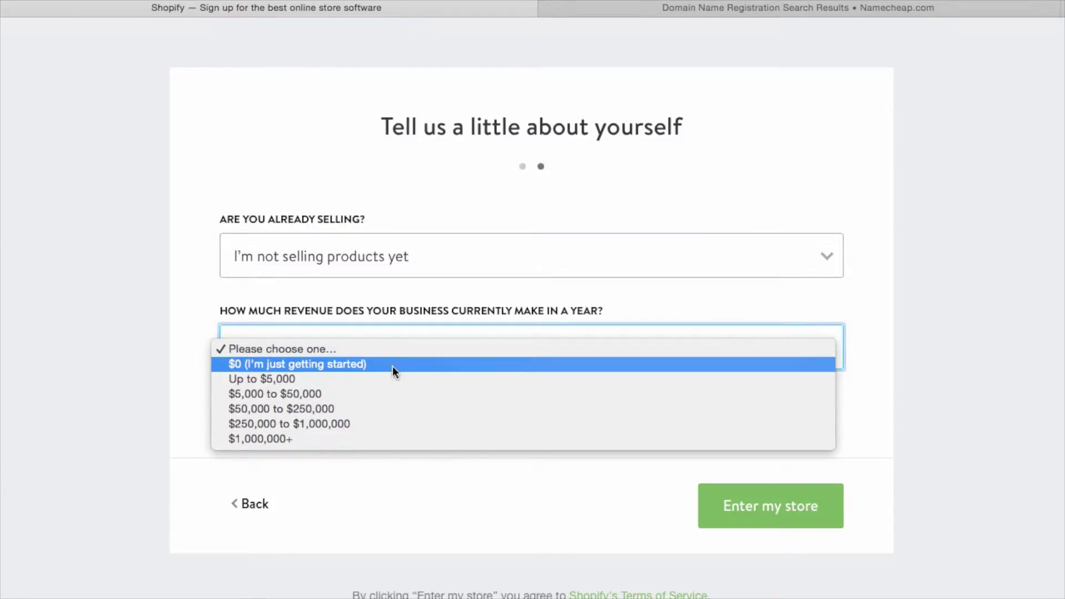
{"action": "left_click", "coordinate": [355, 364]}
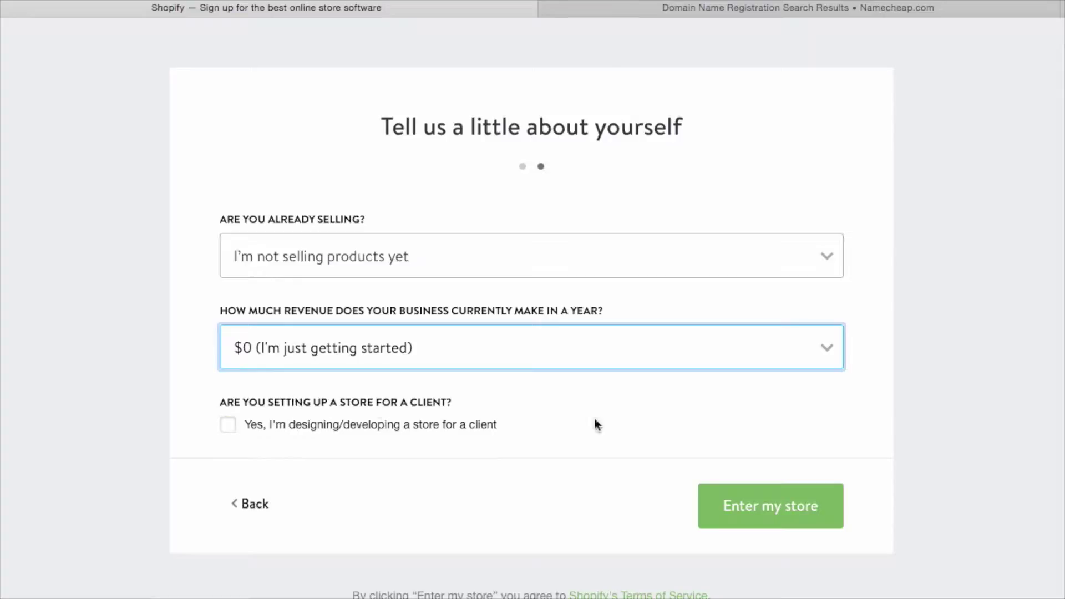
{"action": "left_click", "coordinate": [770, 515]}
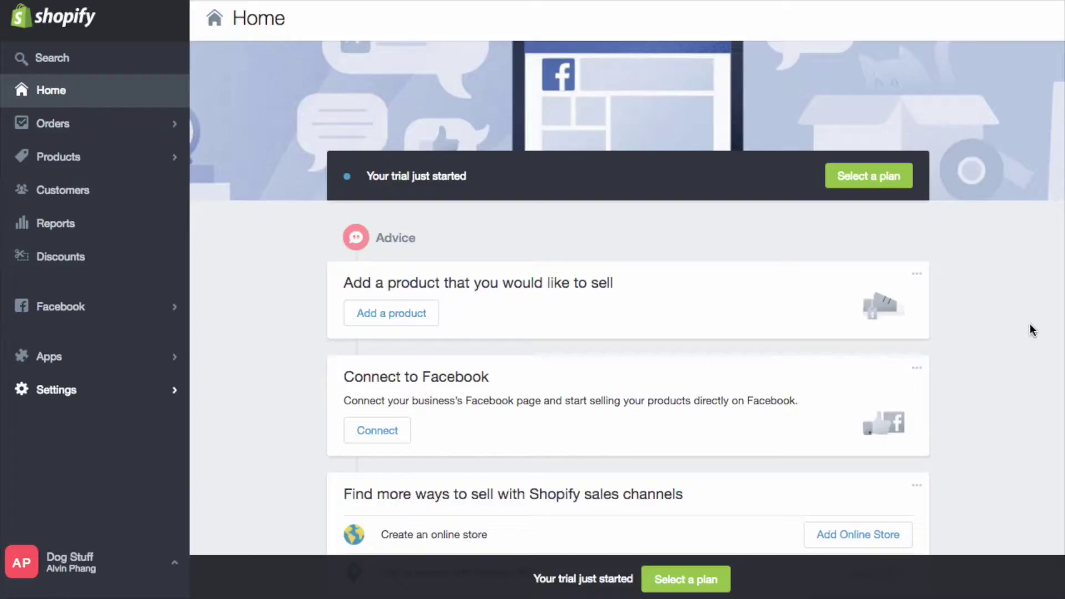
- Open Settings and check the store name 'Dog Stuff' on the General page
{"action": "left_click", "coordinate": [63, 389]}
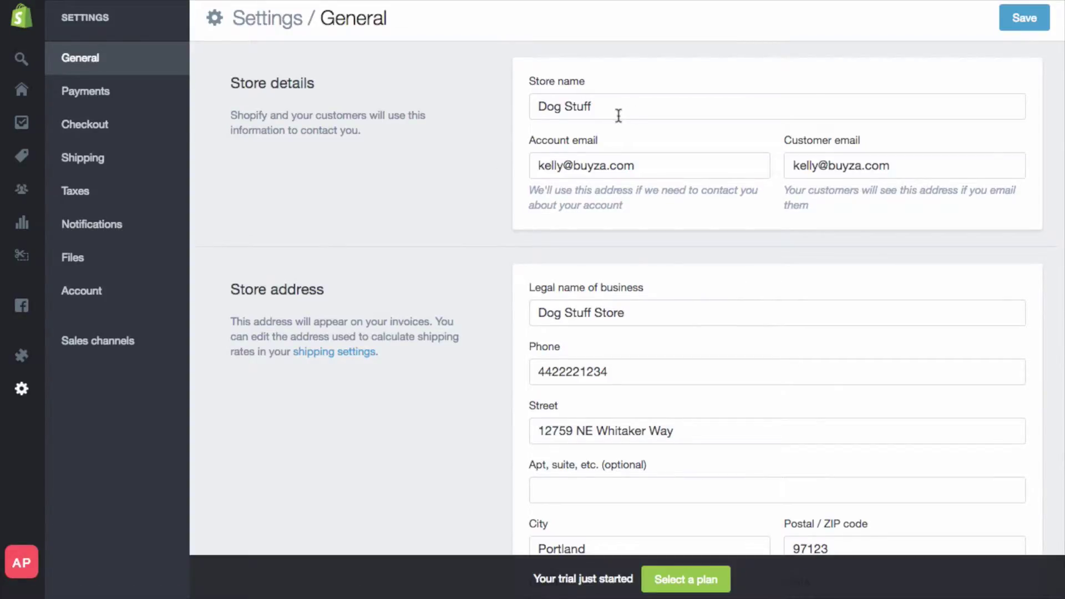
{"action": "left_click_drag", "start_coordinate": [634, 104], "coordinate": [428, 85]}
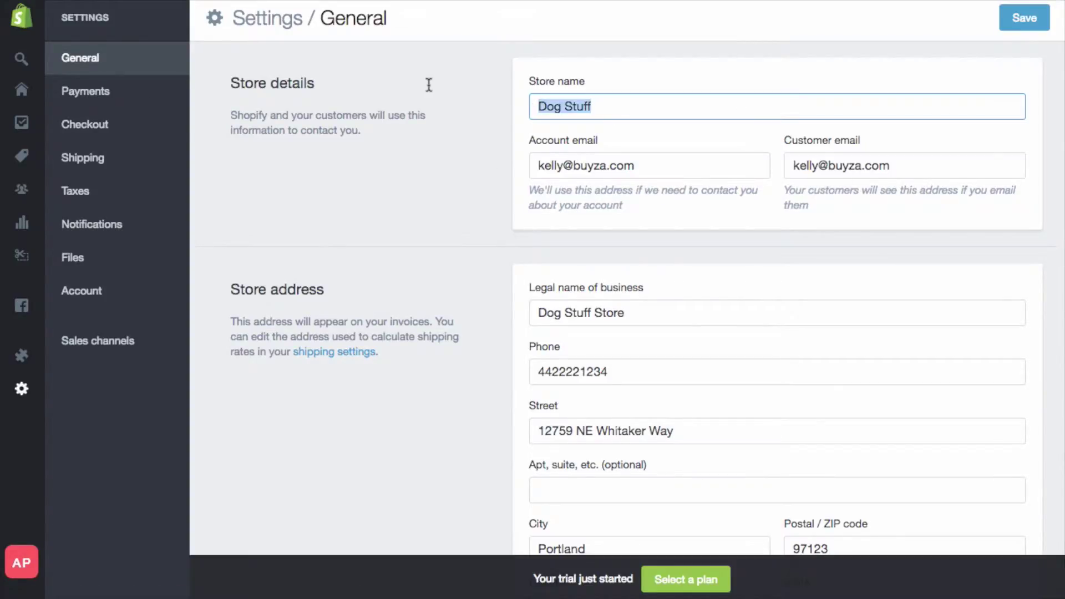
{"action": "left_click", "coordinate": [430, 122]}
{"action": "scroll", "coordinate": [431, 137], "scroll_direction": "down", "scroll_amount": 3}
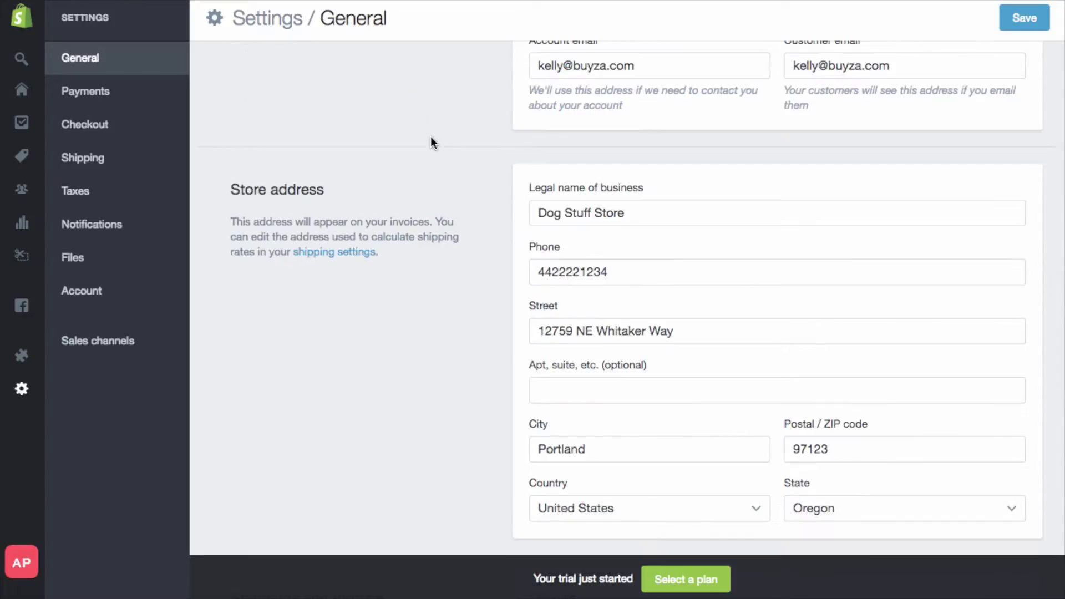
{"action": "scroll", "coordinate": [430, 137], "scroll_direction": "down", "scroll_amount": 12}
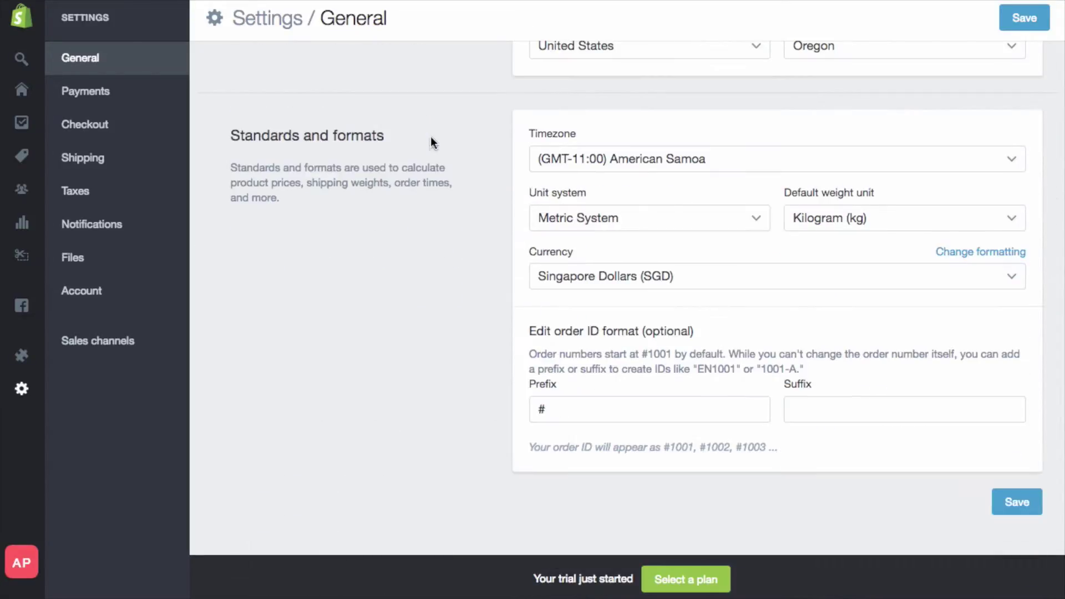
{"action": "scroll", "coordinate": [431, 139], "scroll_direction": "up", "scroll_amount": 12}
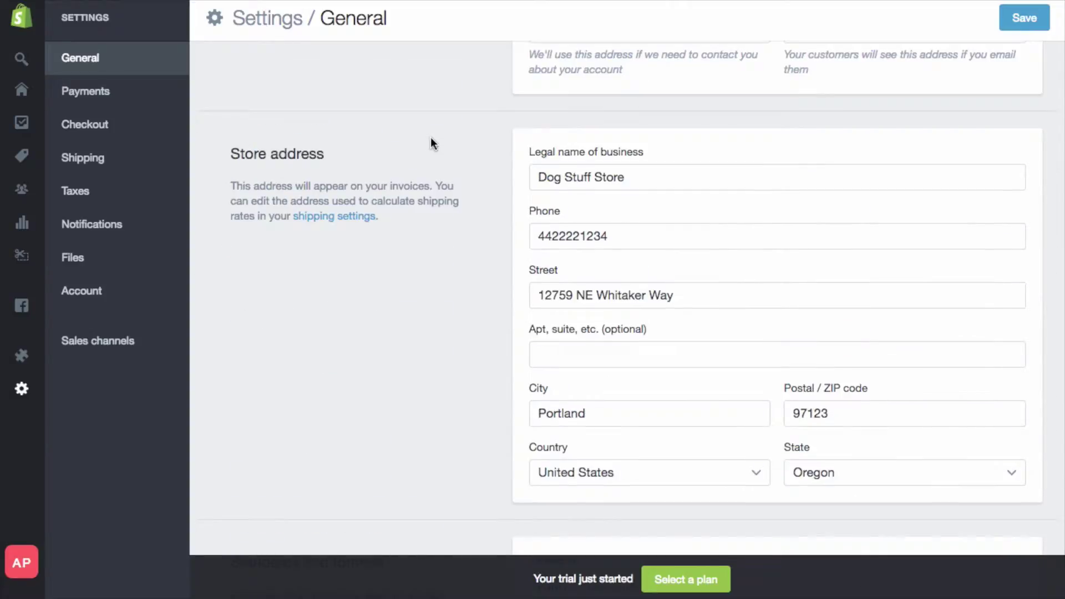
{"action": "scroll", "coordinate": [430, 143], "scroll_direction": "up", "scroll_amount": 2}
- Check the legal business name 'Dog Stuff Store' and the store phone field
{"action": "left_click", "coordinate": [711, 254]}
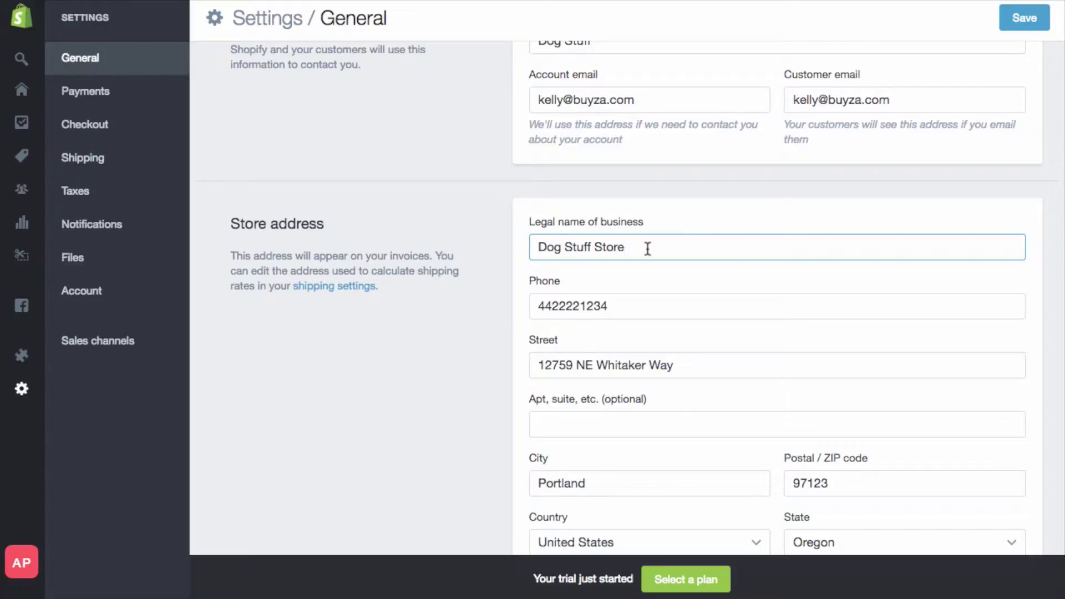
{"action": "left_click_drag", "start_coordinate": [647, 249], "coordinate": [475, 248]}
{"action": "left_click", "coordinate": [475, 249]}
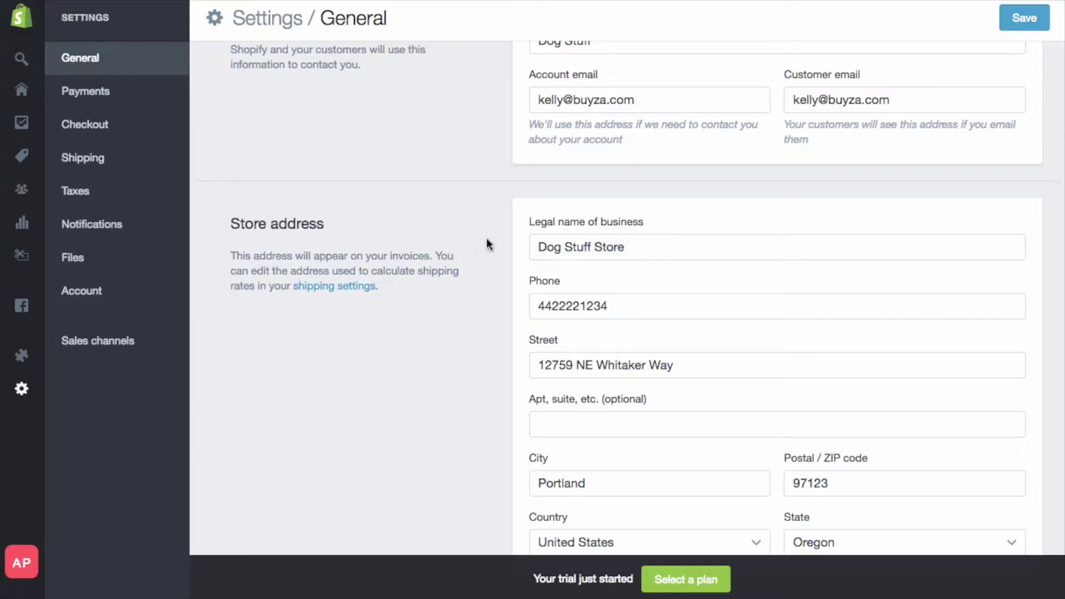
{"action": "left_click", "coordinate": [665, 249]}
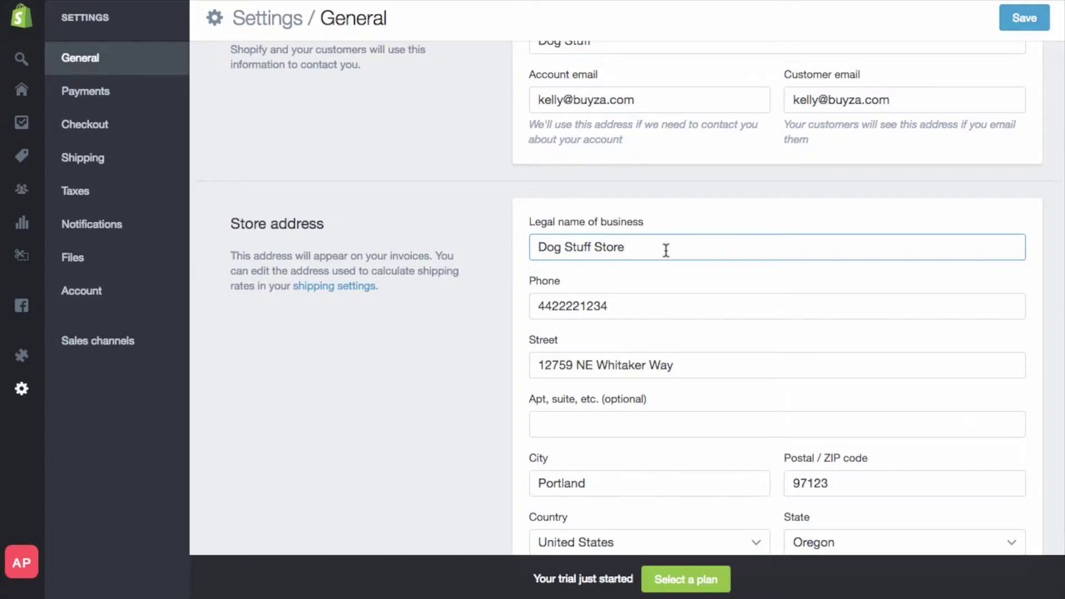
{"action": "scroll", "coordinate": [666, 249], "scroll_direction": "down", "scroll_amount": 1}
{"action": "left_click", "coordinate": [622, 261]}
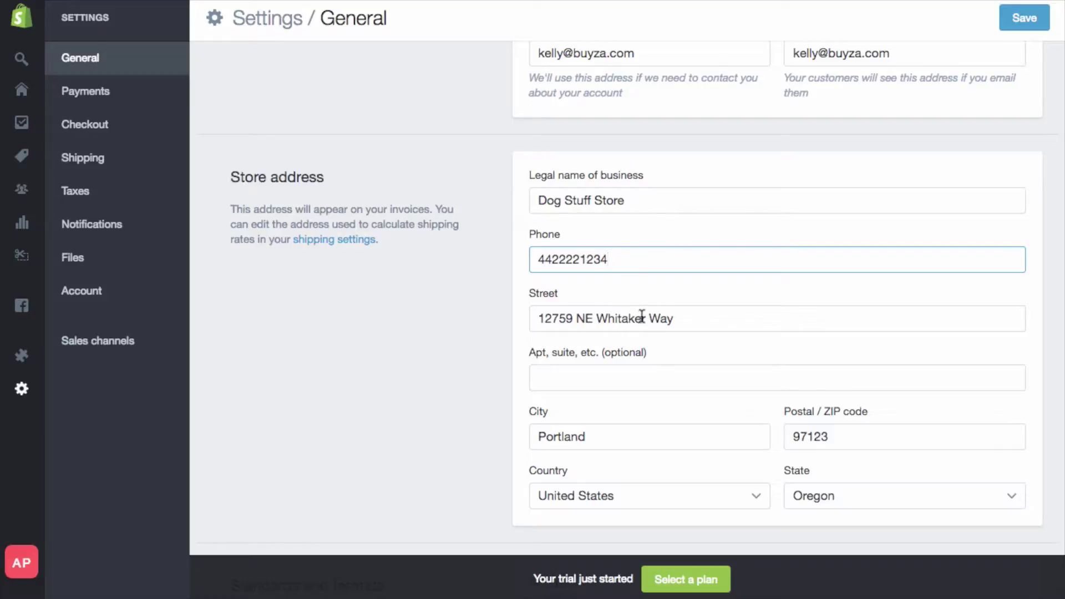
{"action": "left_click", "coordinate": [682, 319]}
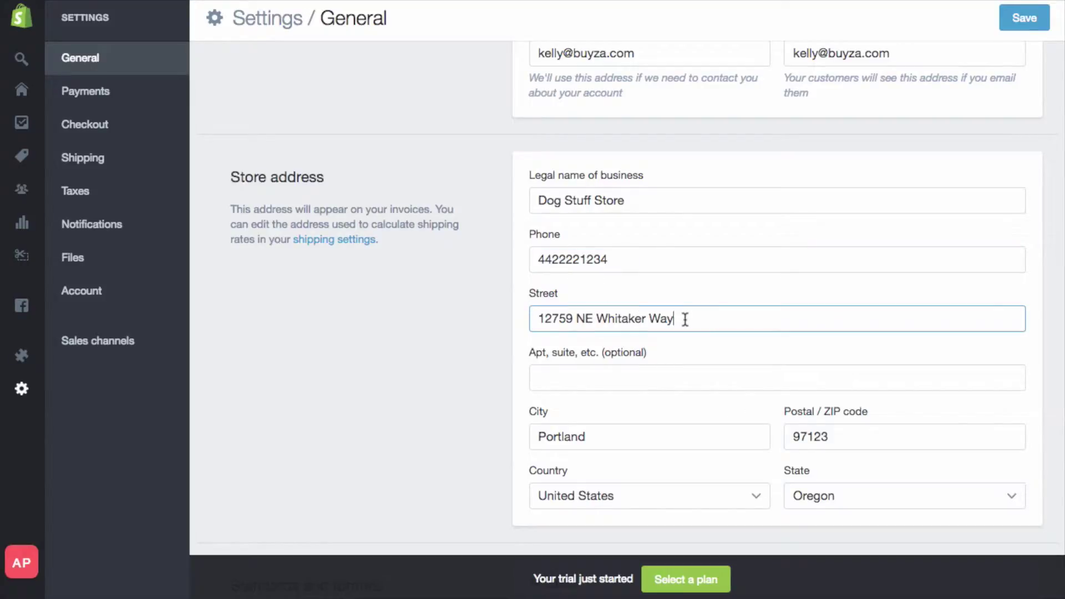
{"action": "scroll", "coordinate": [684, 324], "scroll_direction": "down", "scroll_amount": 1}
{"action": "left_click", "coordinate": [648, 472]}
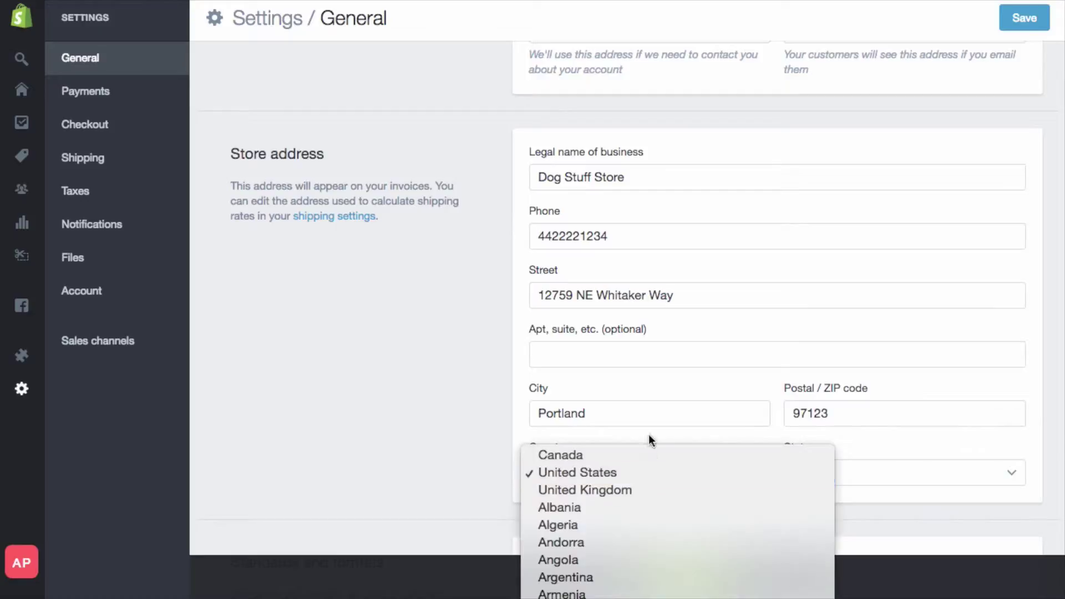
{"action": "left_click", "coordinate": [321, 381]}
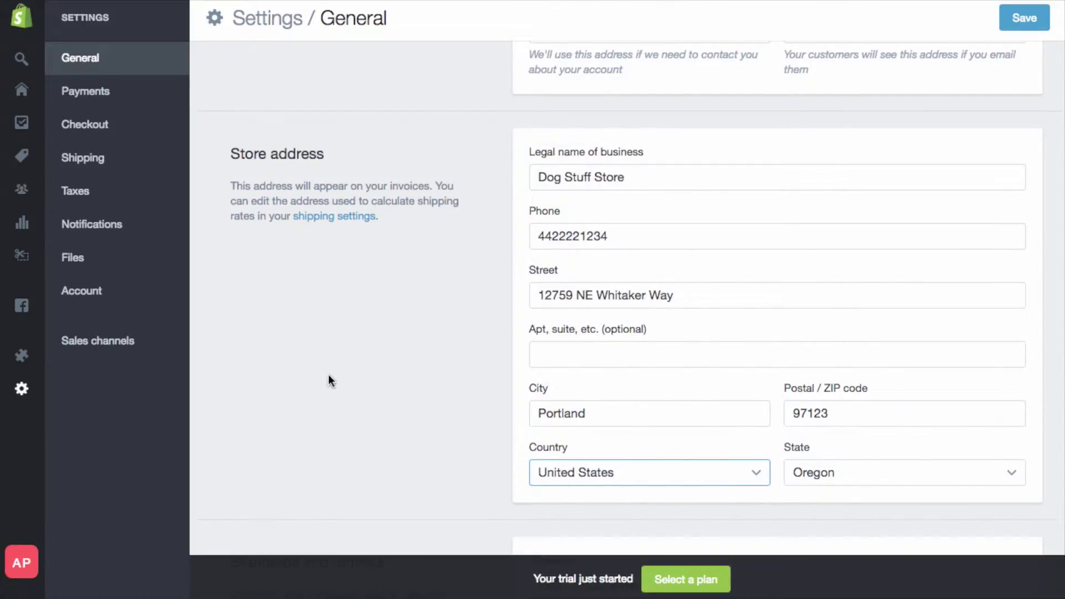
{"action": "scroll", "coordinate": [329, 375], "scroll_direction": "up", "scroll_amount": 5}
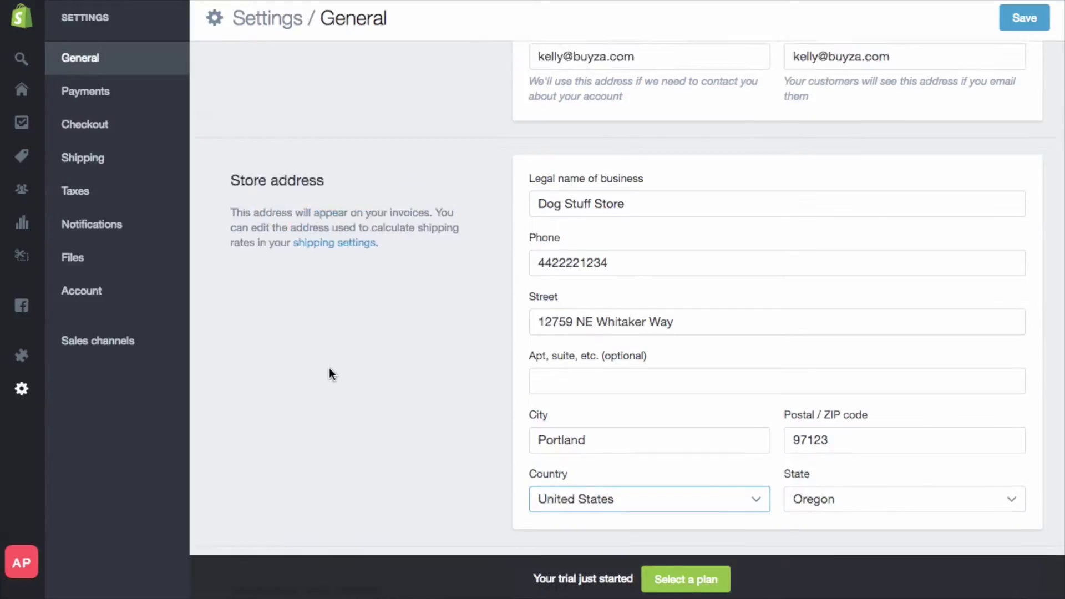
{"action": "scroll", "coordinate": [328, 368], "scroll_direction": "down", "scroll_amount": 12}
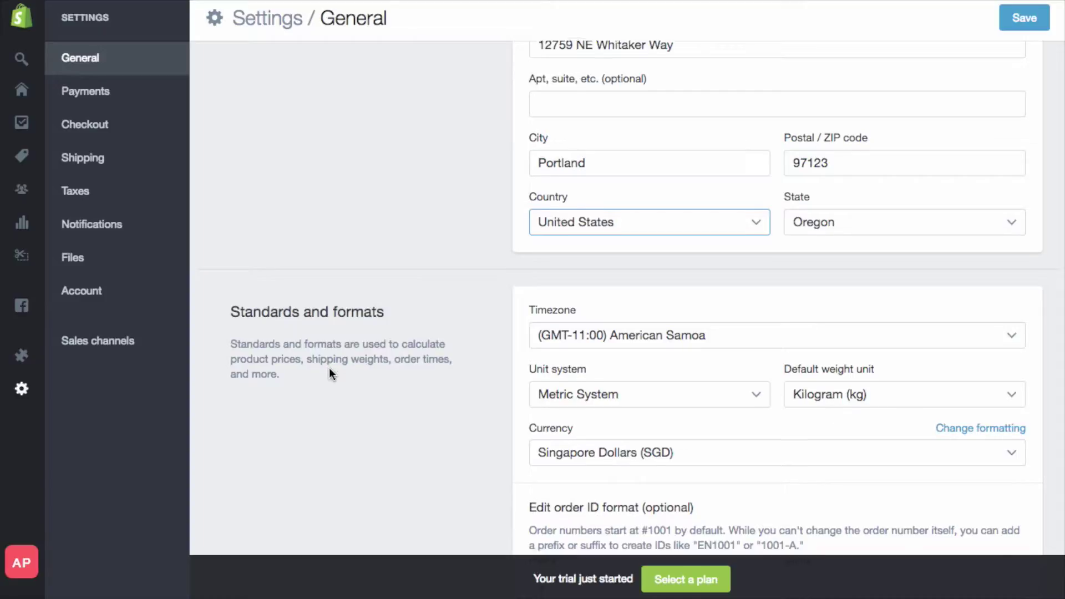
{"action": "scroll", "coordinate": [329, 372], "scroll_direction": "down", "scroll_amount": 2}
{"action": "scroll", "coordinate": [330, 374], "scroll_direction": "down", "scroll_amount": 2}
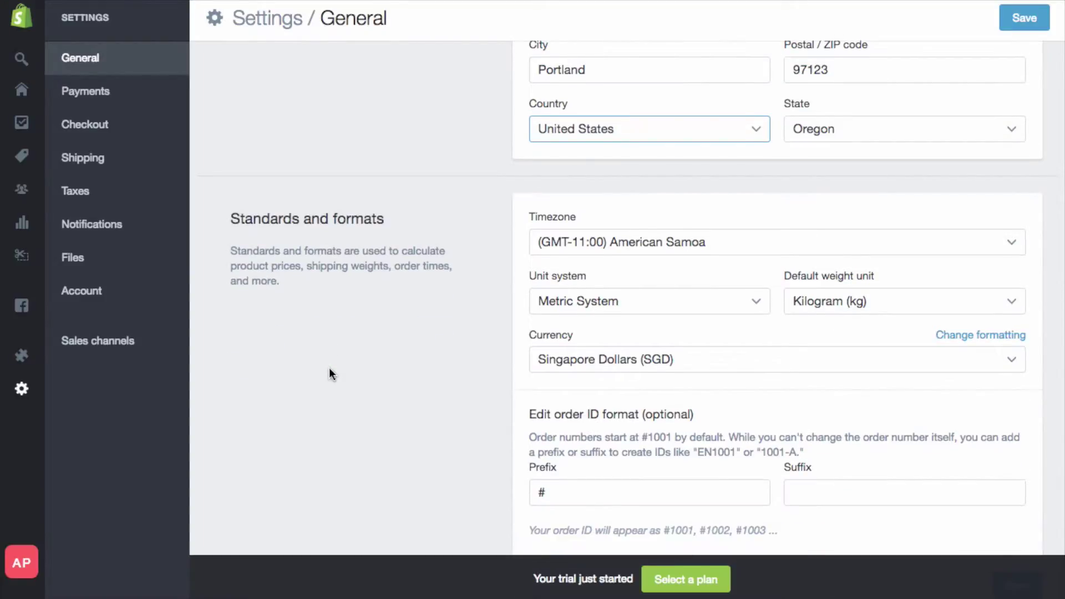
- Set the timezone to Pacific Time (US & Canada), keeping metric units and kilograms
{"action": "left_click", "coordinate": [762, 207]}
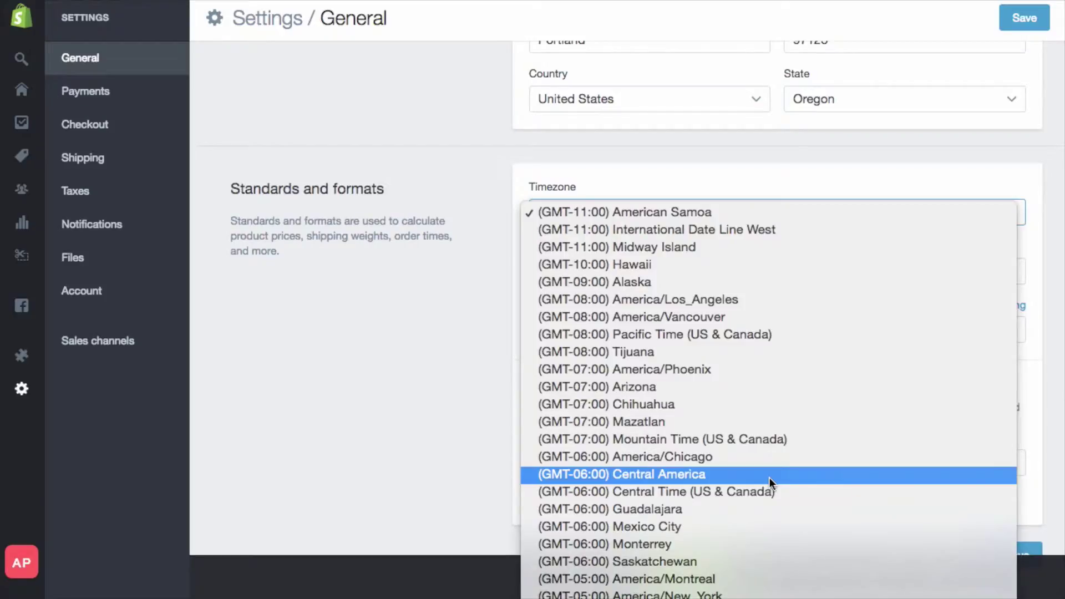
{"action": "left_click", "coordinate": [766, 340]}
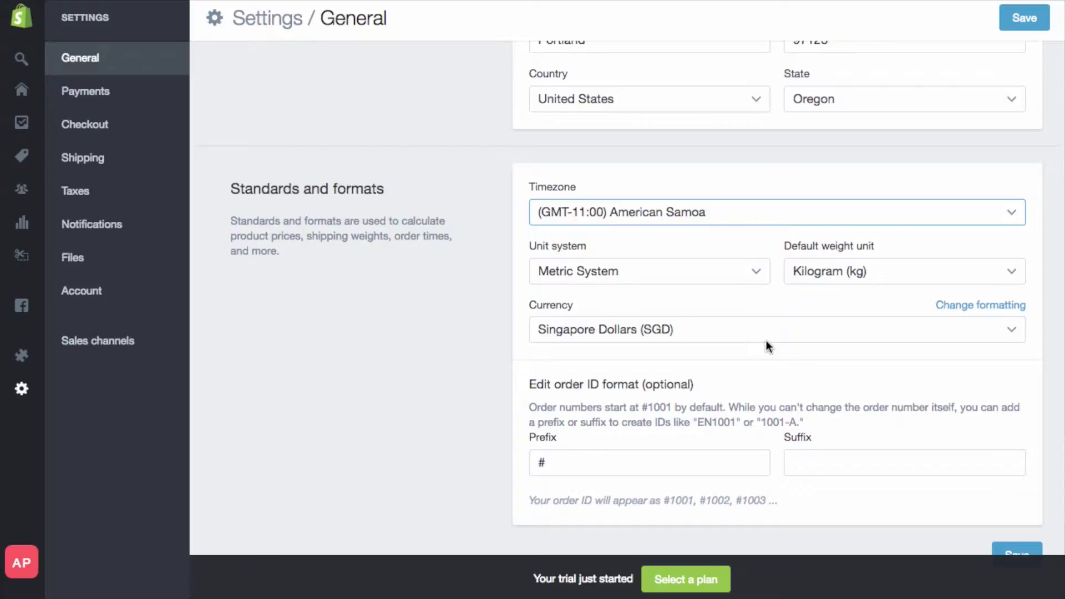
{"action": "left_click", "coordinate": [664, 276]}
{"action": "left_click", "coordinate": [663, 274]}
{"action": "left_click", "coordinate": [884, 274]}
{"action": "left_click", "coordinate": [884, 274]}
- Set the currency to United States Dollars (USD) and save the general settings
{"action": "left_click", "coordinate": [657, 328]}
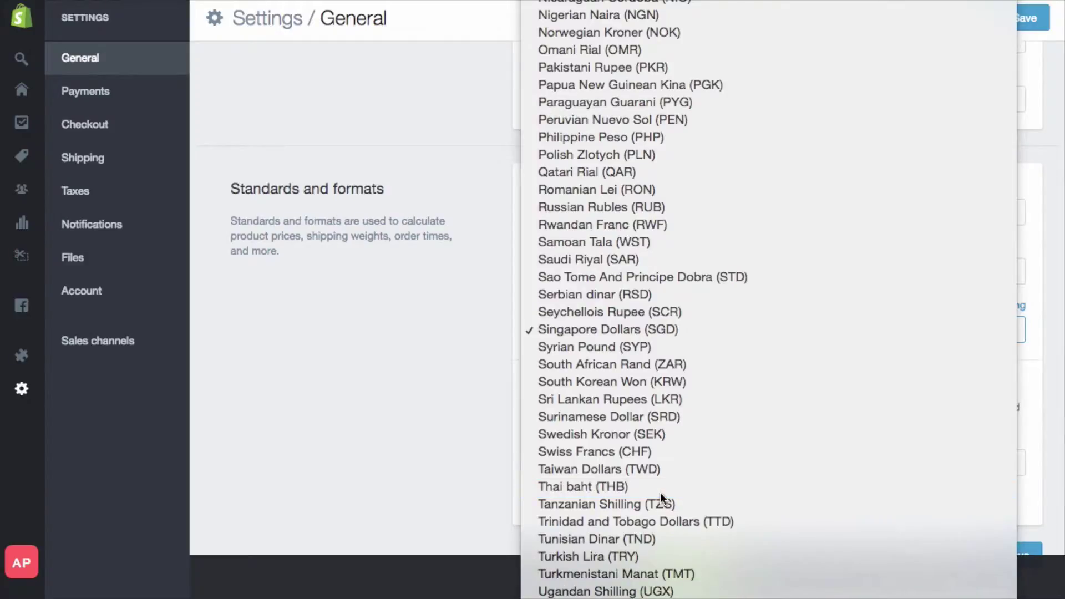
{"action": "scroll", "coordinate": [663, 491], "scroll_direction": "up", "scroll_amount": 15}
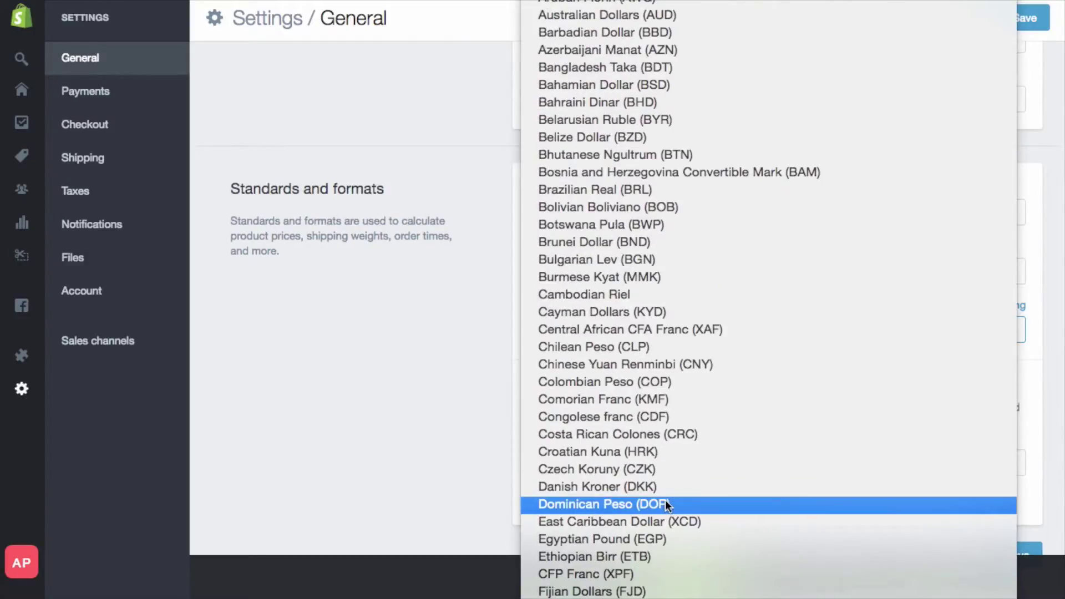
{"action": "key", "text": "Escape"}
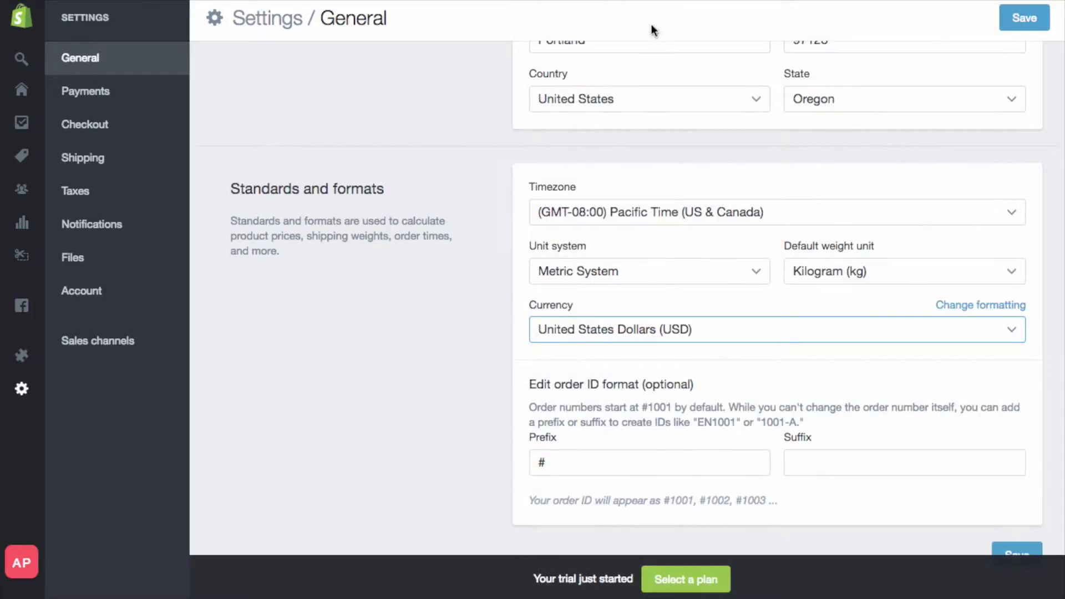
{"action": "scroll", "coordinate": [718, 417], "scroll_direction": "down", "scroll_amount": 2}
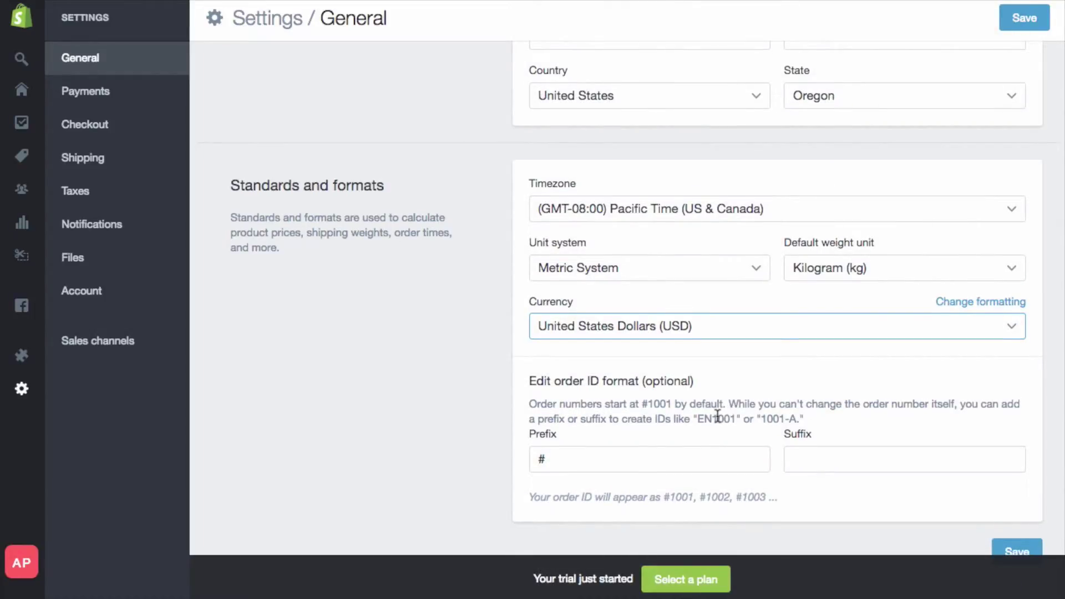
{"action": "left_click", "coordinate": [1002, 499]}
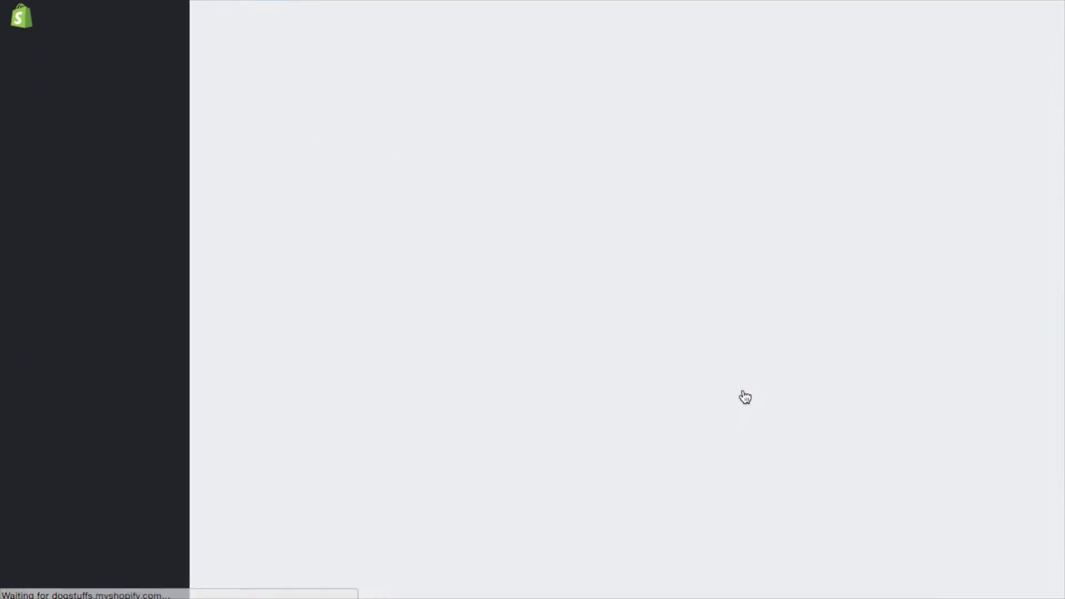
{"action": "scroll", "coordinate": [742, 390], "scroll_direction": "down", "scroll_amount": 8}
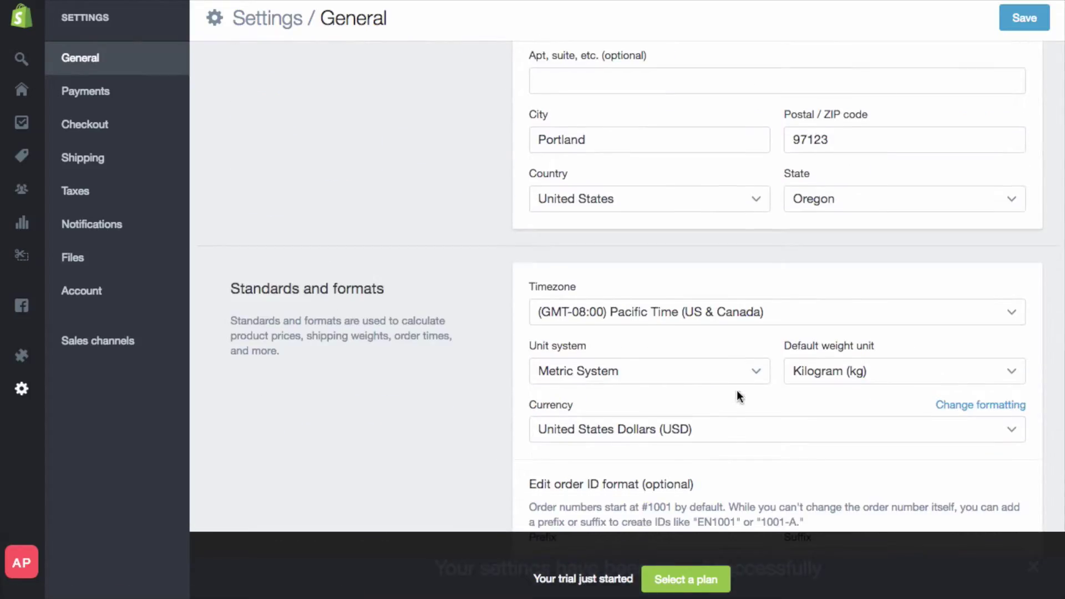
{"action": "scroll", "coordinate": [681, 431], "scroll_direction": "down", "scroll_amount": 1}
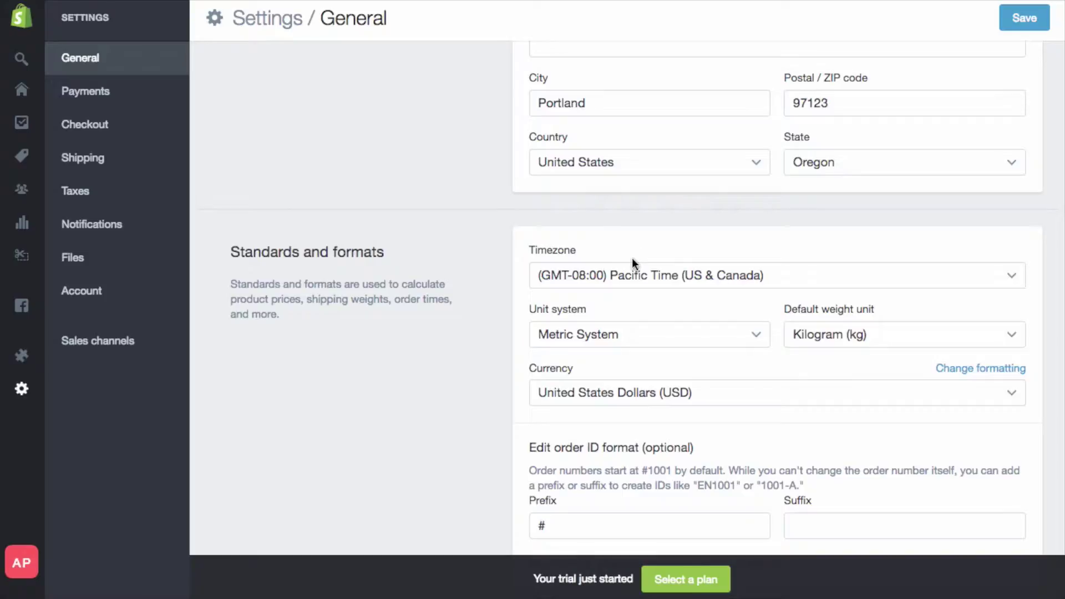
{"action": "scroll", "coordinate": [457, 335], "scroll_direction": "down", "scroll_amount": 3}
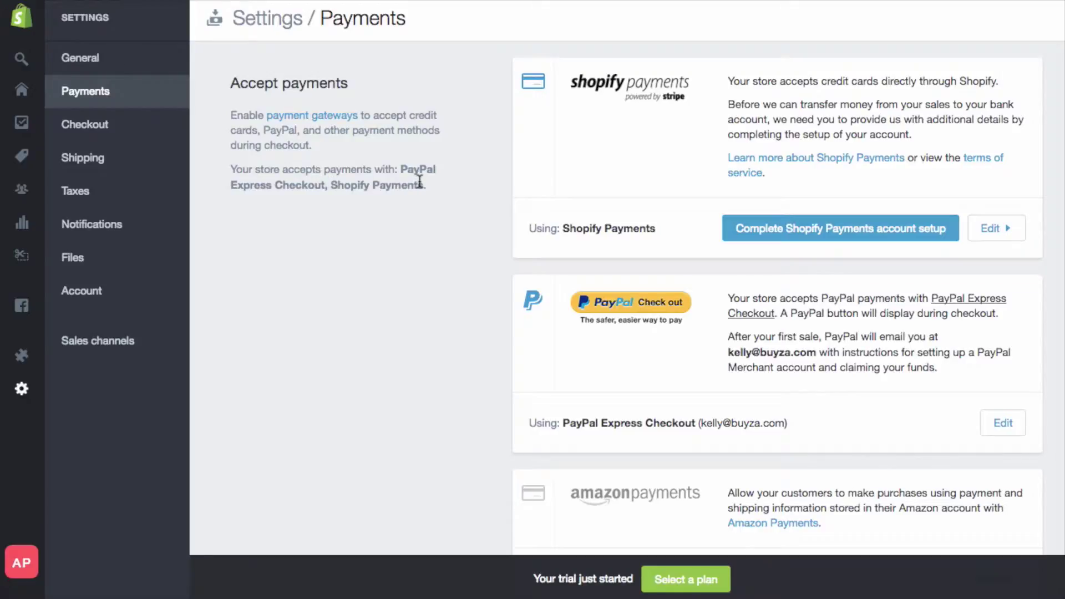
- Expand Shopify Payments on the Payments page and choose Deactivate
{"action": "scroll", "coordinate": [419, 181], "scroll_direction": "down", "scroll_amount": 5}
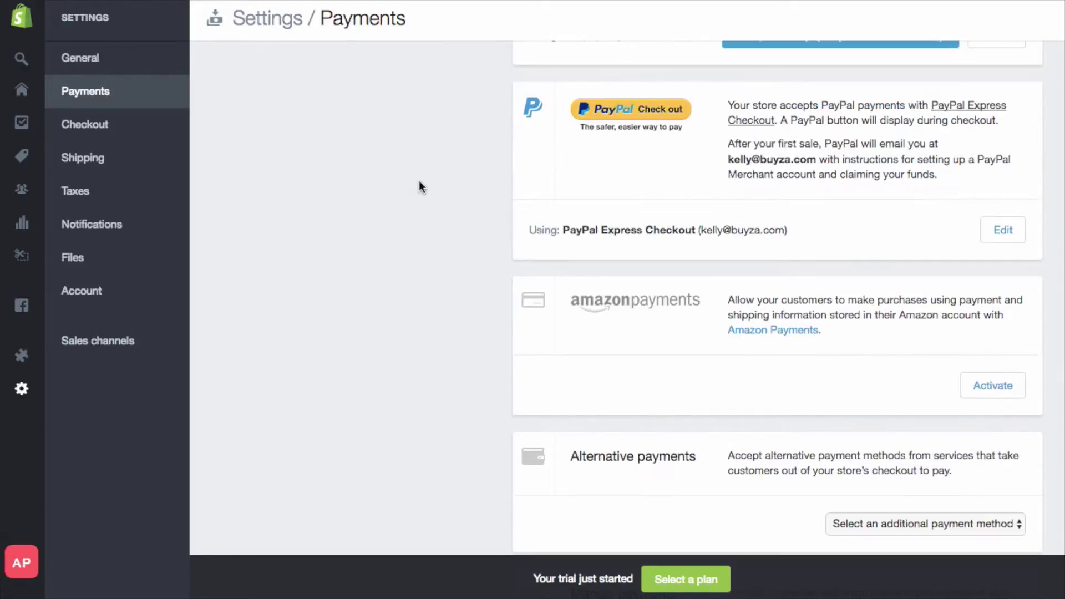
{"action": "scroll", "coordinate": [418, 181], "scroll_direction": "up", "scroll_amount": 5}
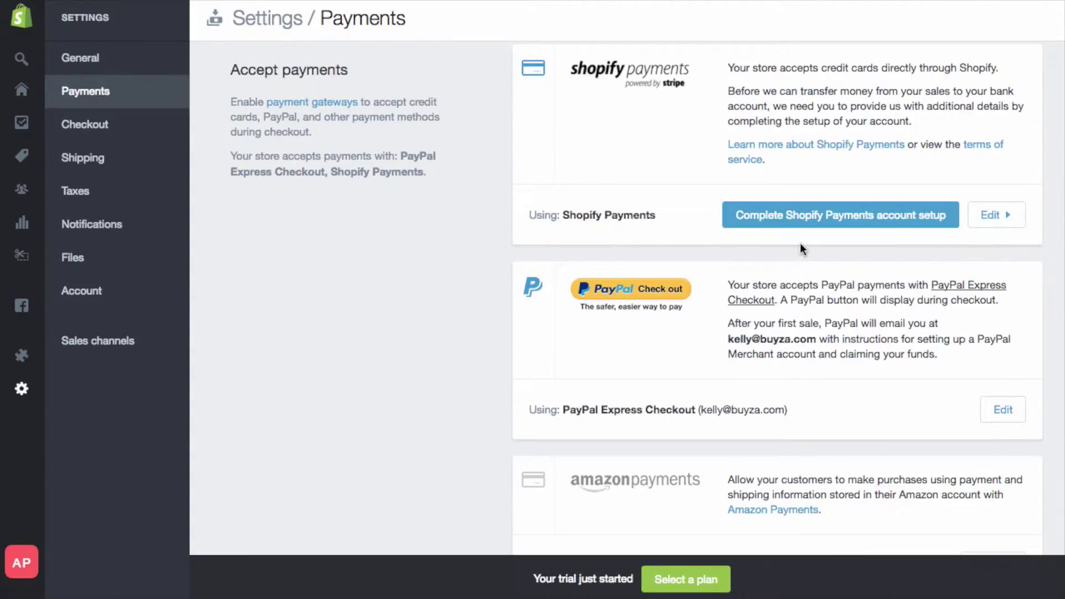
{"action": "left_click", "coordinate": [1009, 216]}
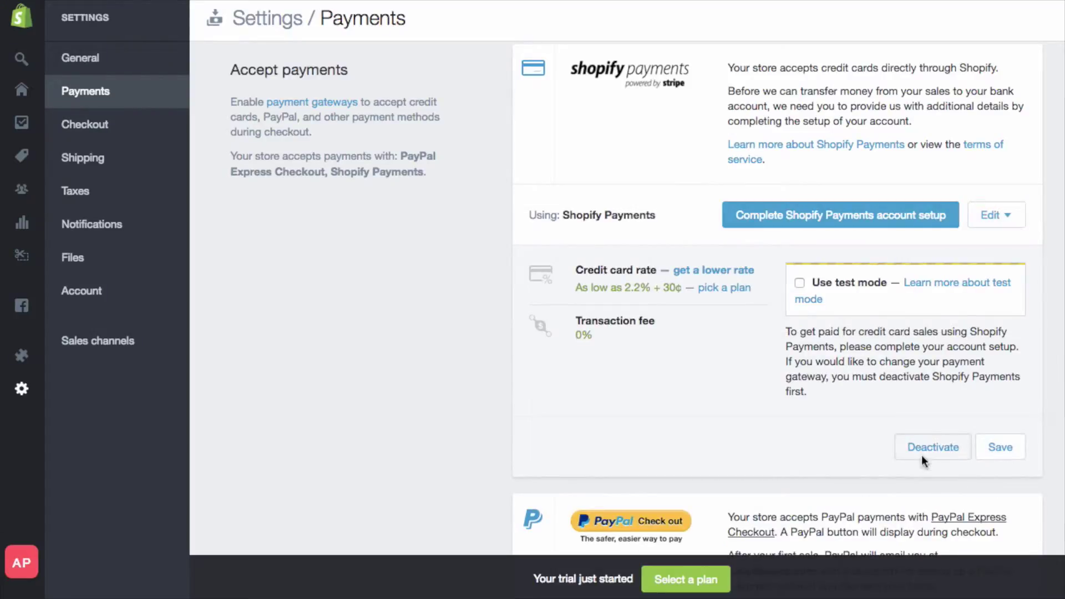
{"action": "left_click", "coordinate": [923, 452]}
- Confirm Shopify Payments deactivation and save automatic payment capture for orders
{"action": "left_click", "coordinate": [754, 296]}
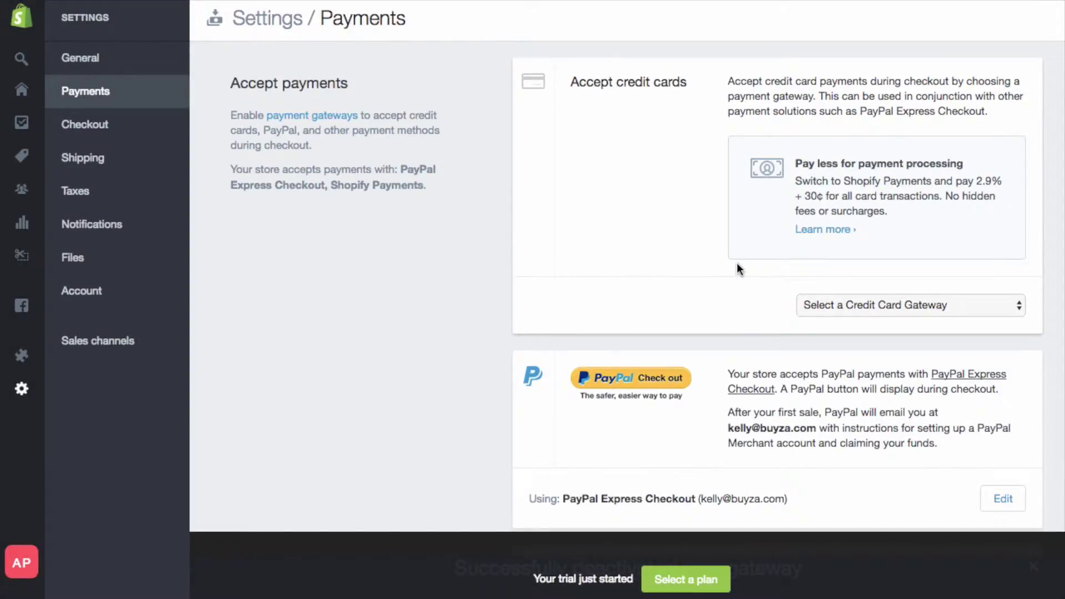
{"action": "scroll", "coordinate": [736, 270], "scroll_direction": "down", "scroll_amount": 7}
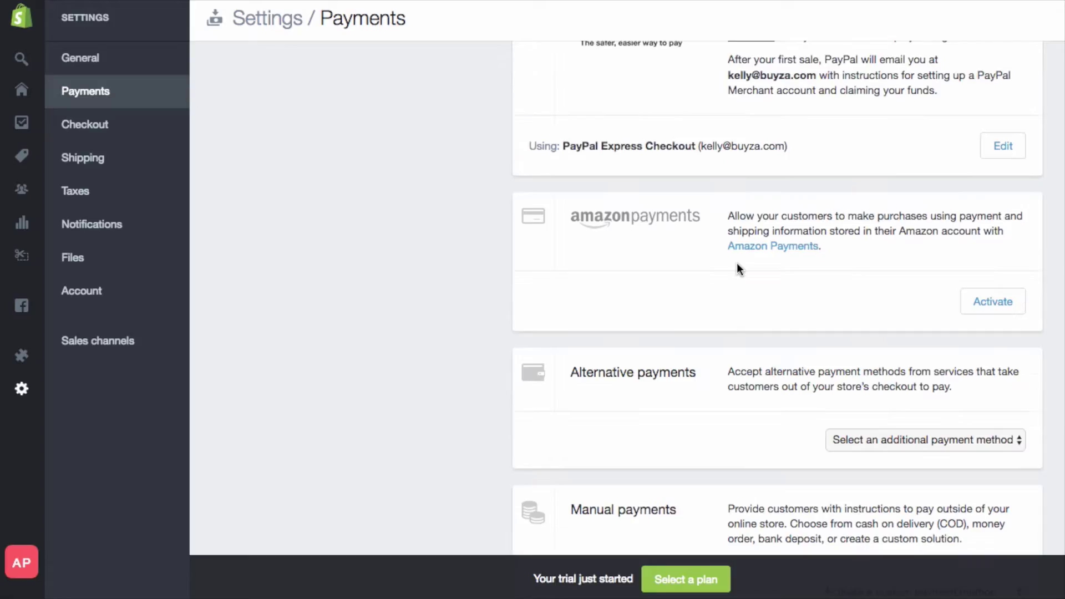
{"action": "scroll", "coordinate": [737, 264], "scroll_direction": "down", "scroll_amount": 5}
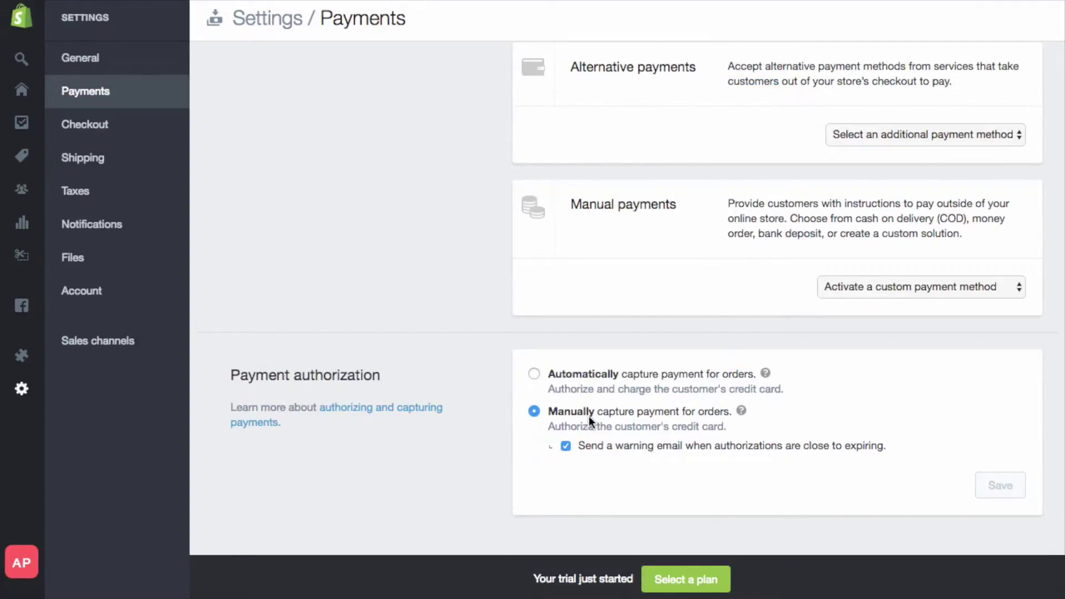
{"action": "left_click", "coordinate": [534, 373]}
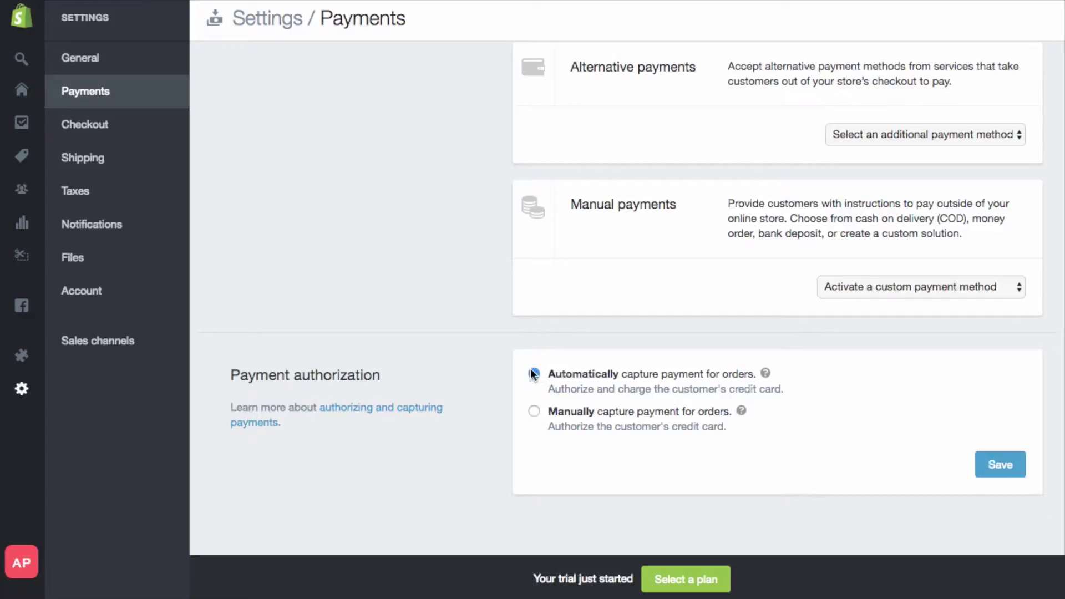
{"action": "left_click", "coordinate": [1012, 466]}
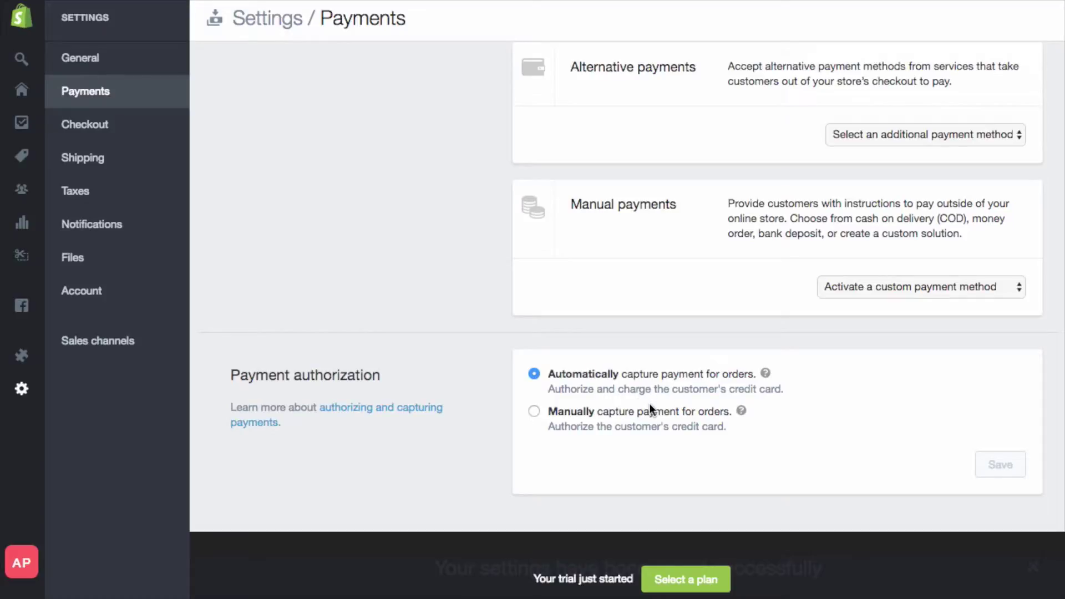
{"action": "scroll", "coordinate": [663, 420], "scroll_direction": "up", "scroll_amount": 10}
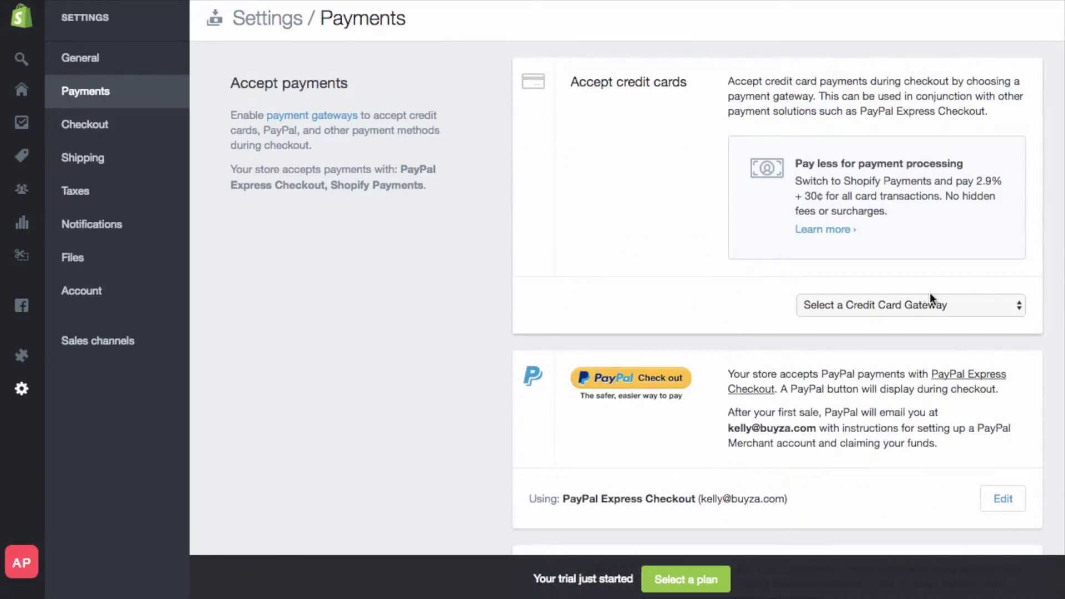
- Reactivate Shopify Payments as the credit card gateway and open its account setup form
{"action": "left_click", "coordinate": [914, 304]}
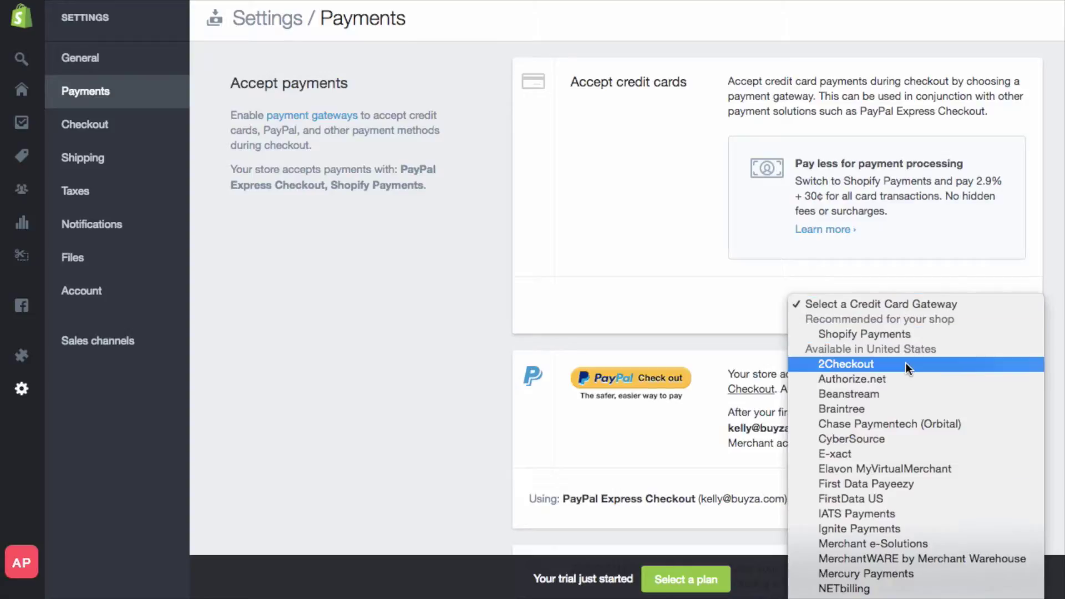
{"action": "scroll", "coordinate": [906, 362], "scroll_direction": "down", "scroll_amount": 2}
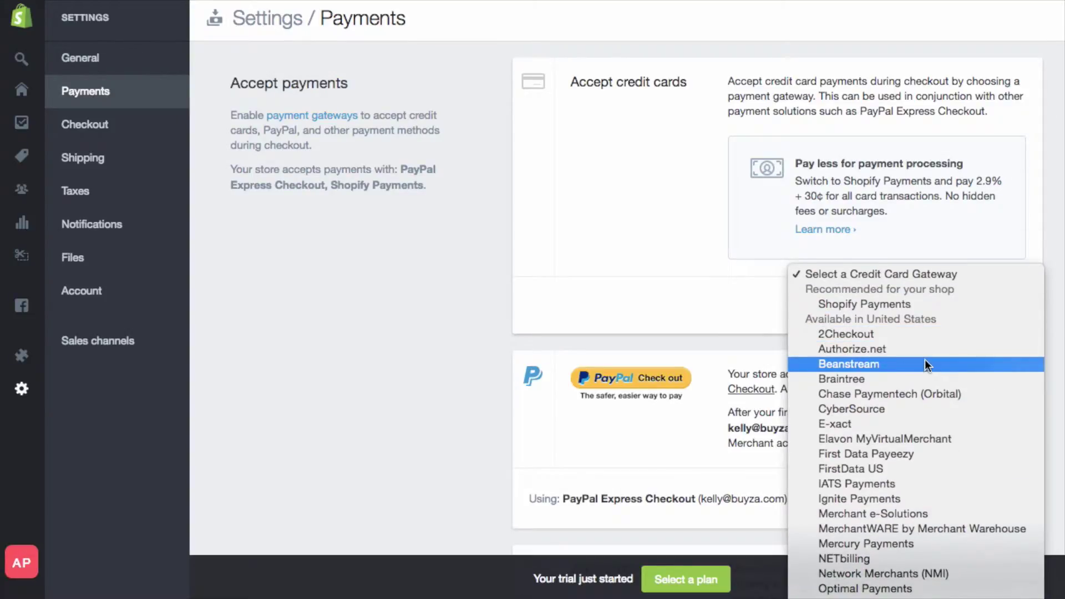
{"action": "scroll", "coordinate": [923, 363], "scroll_direction": "down", "scroll_amount": 5}
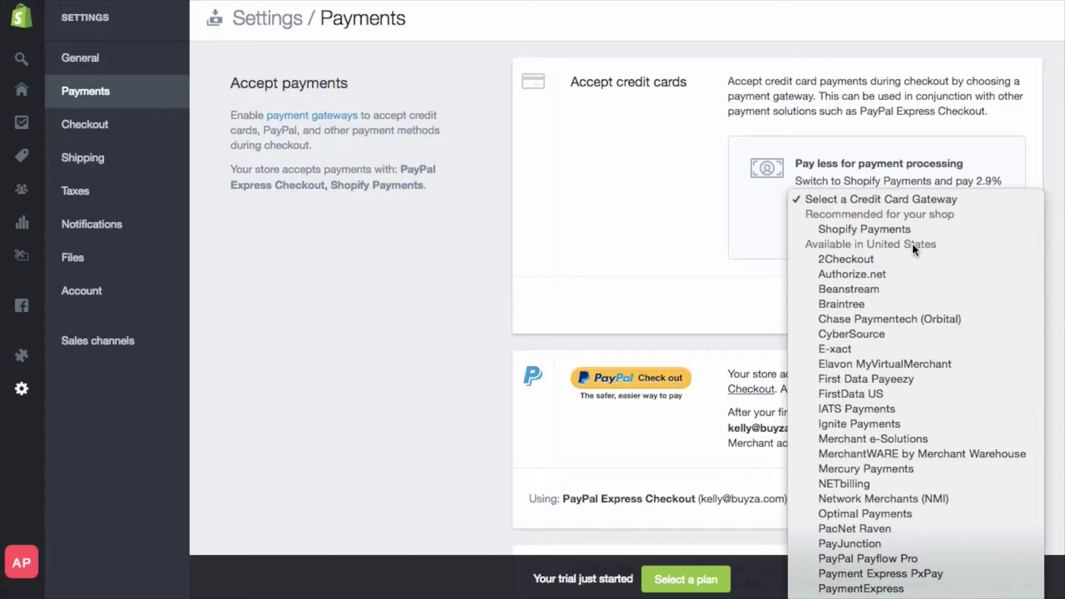
{"action": "left_click", "coordinate": [885, 233]}
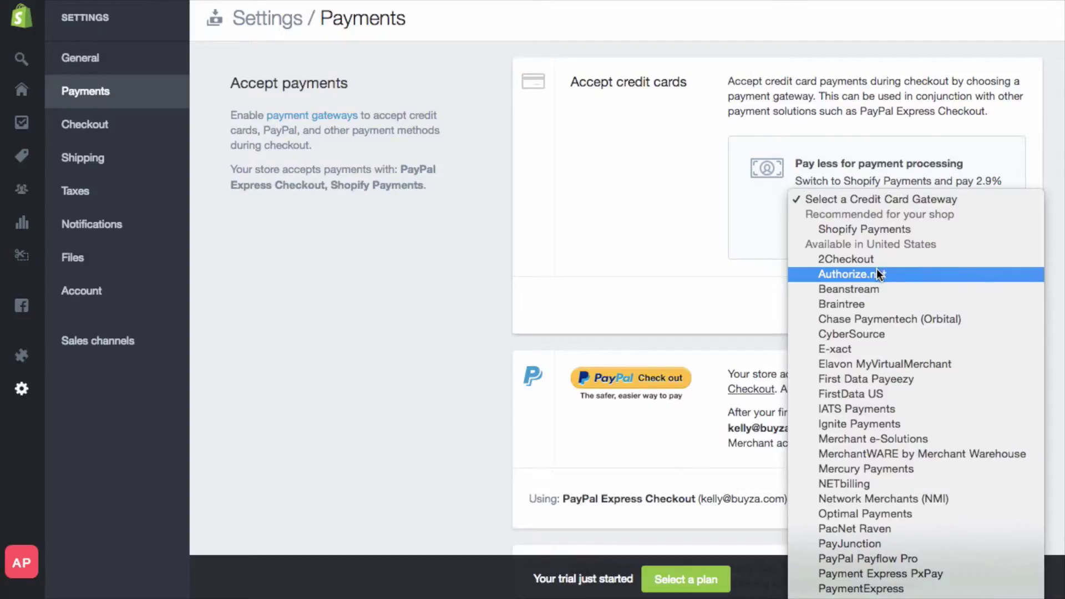
{"action": "left_click", "coordinate": [681, 274]}
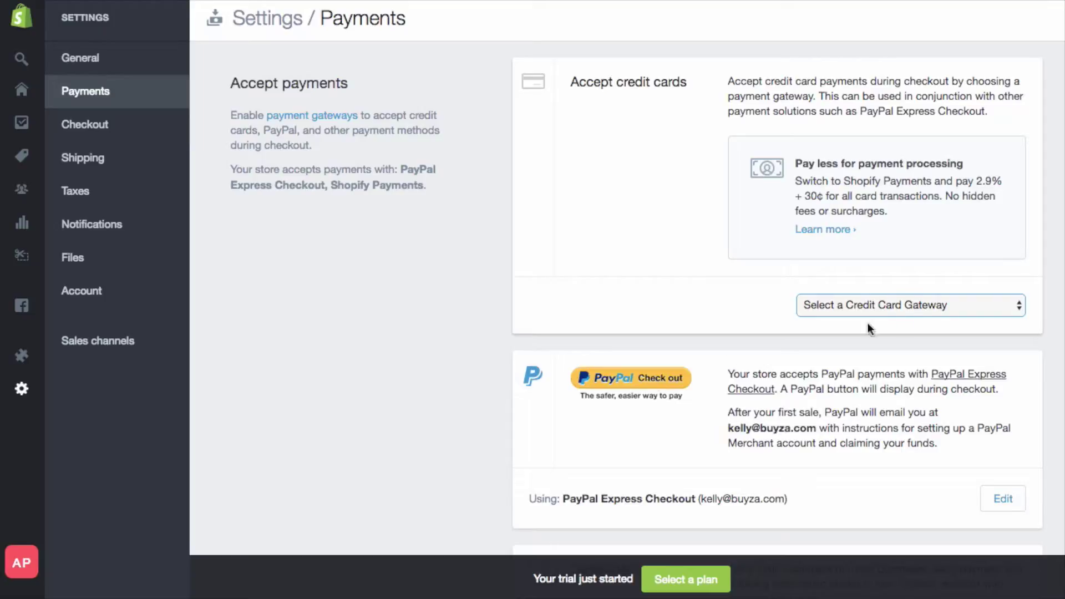
{"action": "left_click", "coordinate": [905, 305]}
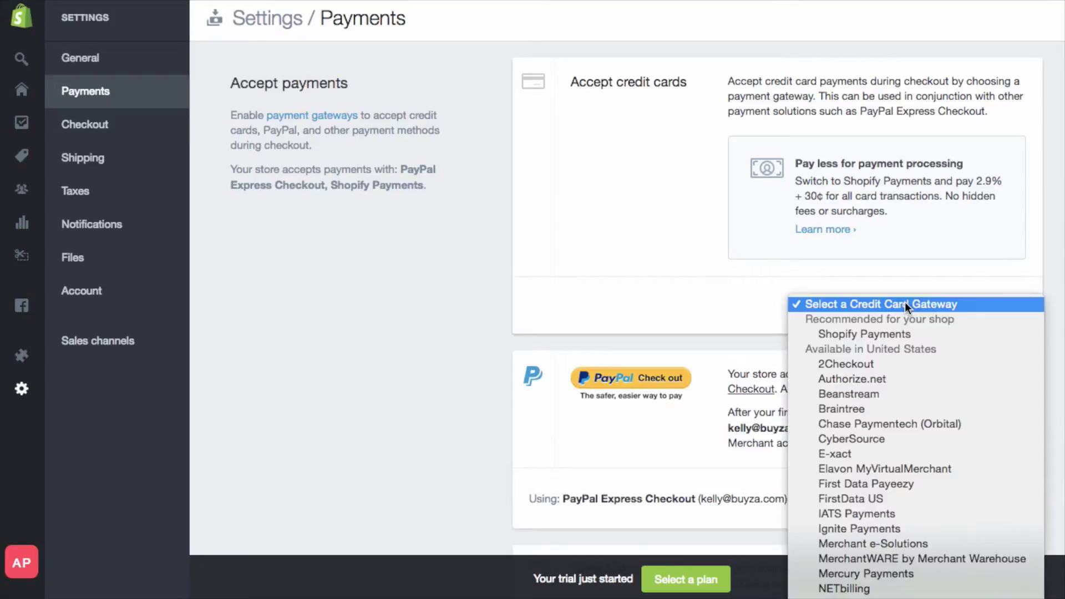
{"action": "left_click", "coordinate": [889, 335]}
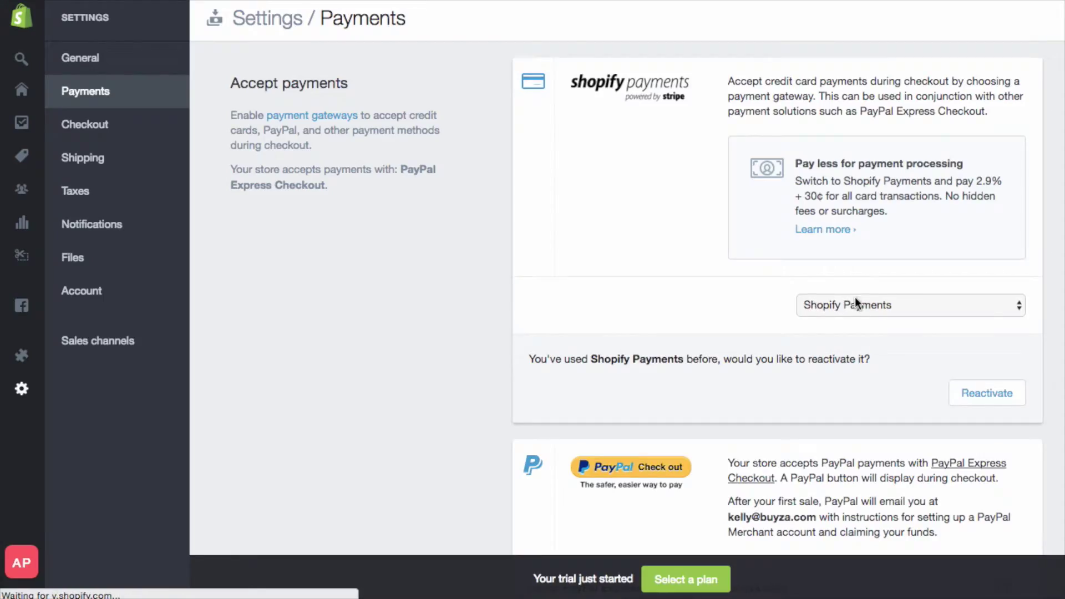
{"action": "left_click", "coordinate": [969, 395]}
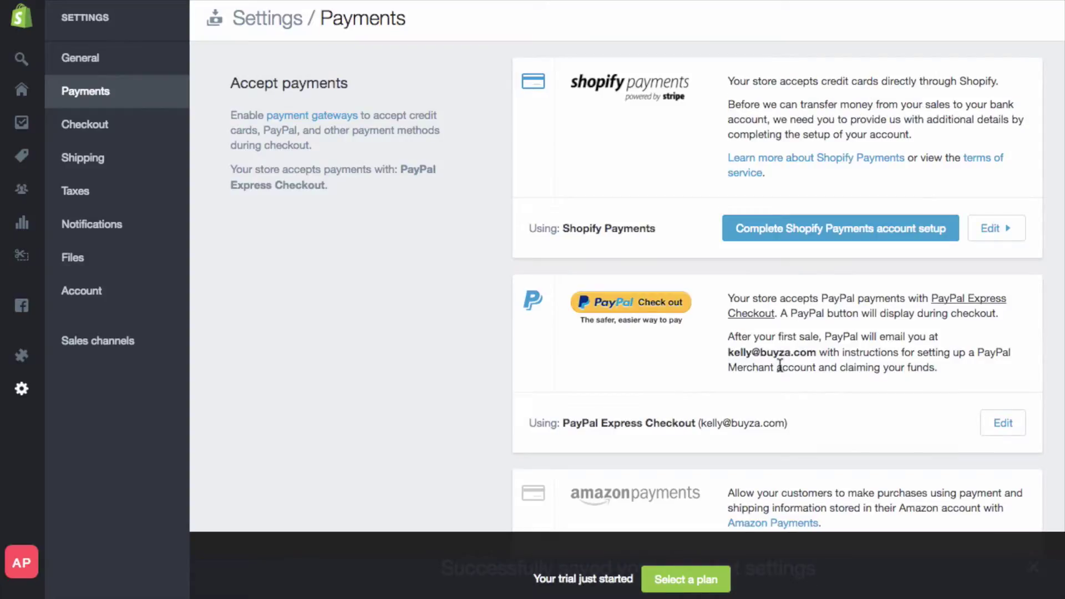
{"action": "left_click", "coordinate": [838, 232]}
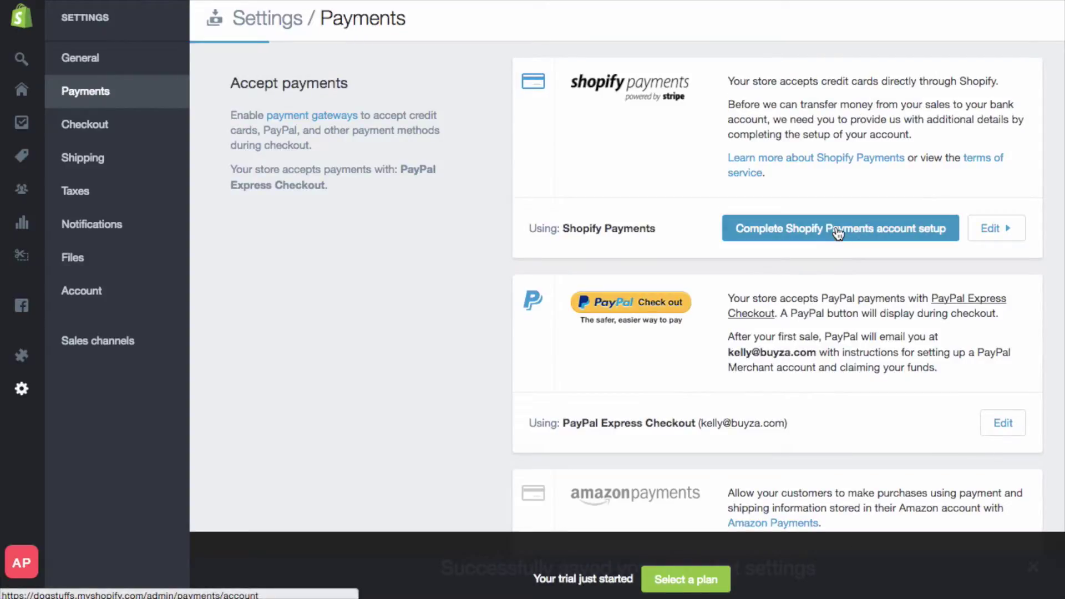
{"action": "scroll", "coordinate": [841, 241], "scroll_direction": "down", "scroll_amount": 3}
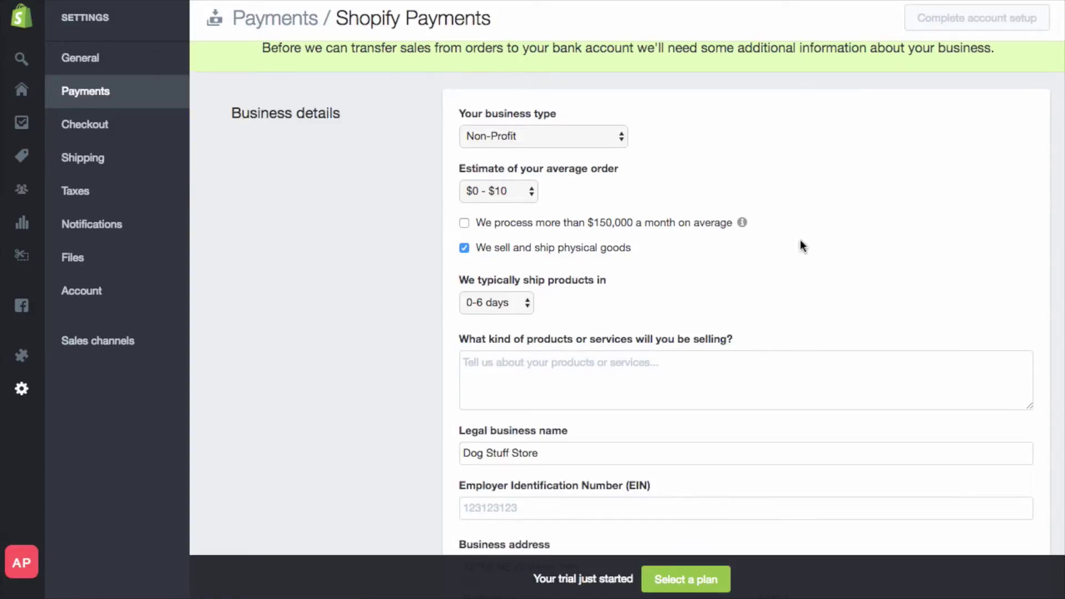
- Set business type Individual / Sole Proprietorship, average order $1000+ and shipping time 8-14 days
{"action": "left_click", "coordinate": [590, 132]}
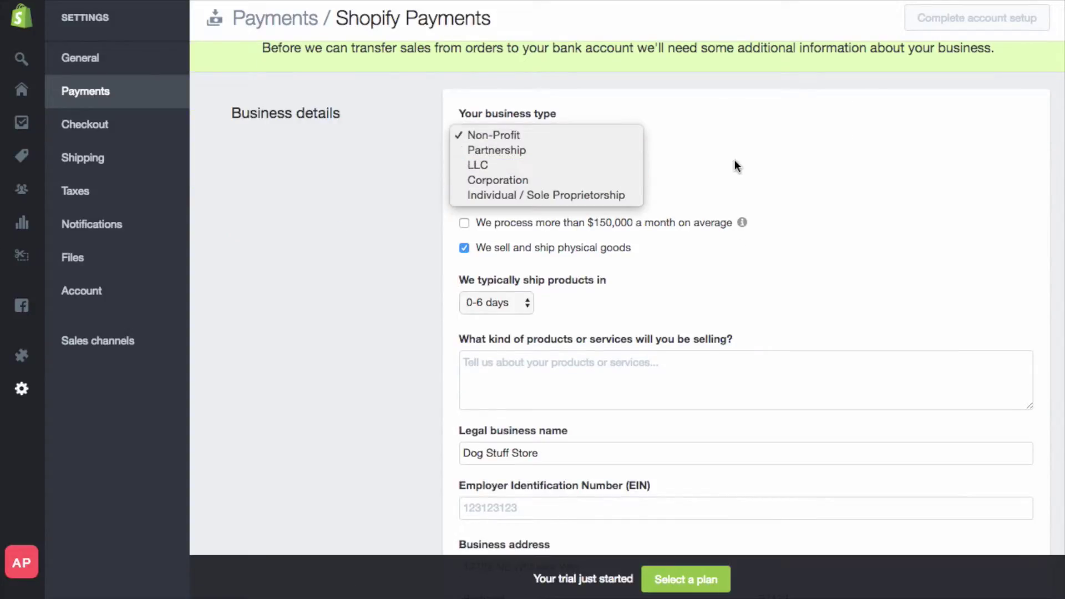
{"action": "left_click", "coordinate": [594, 200]}
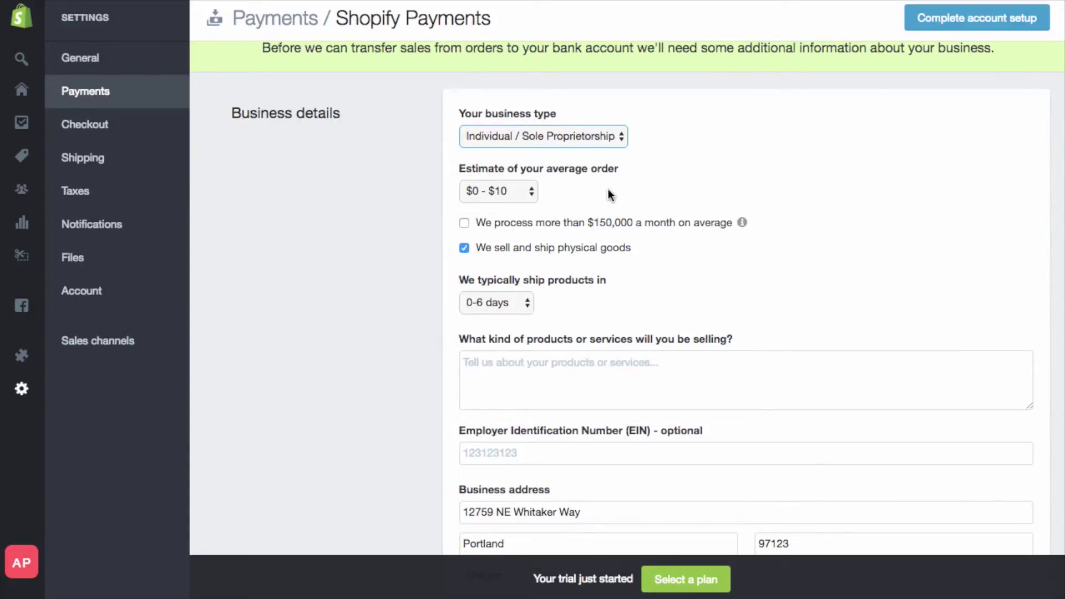
{"action": "left_click", "coordinate": [514, 195]}
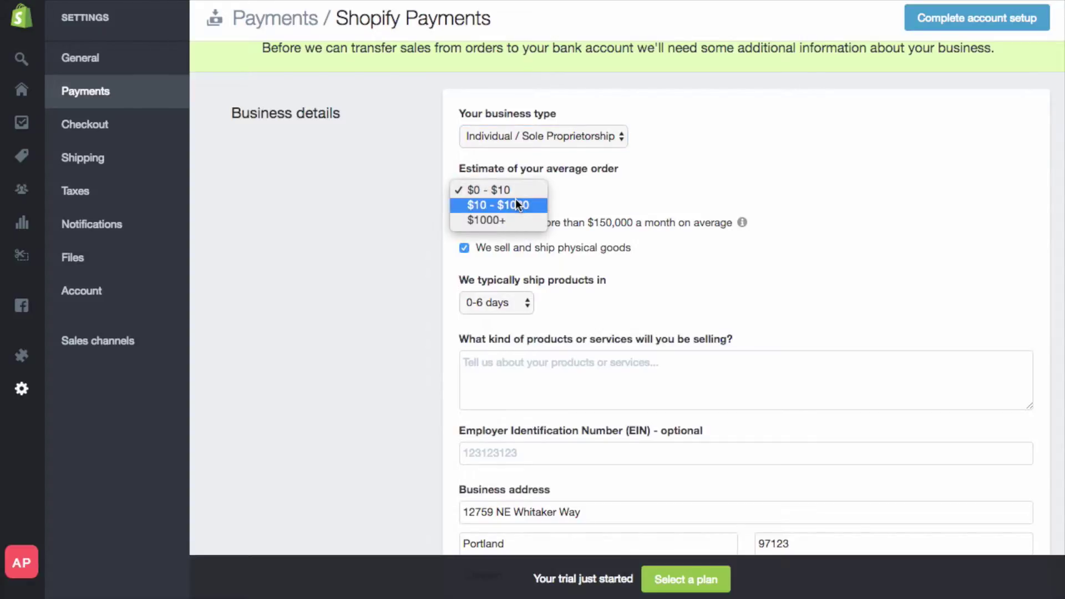
{"action": "left_click", "coordinate": [520, 207]}
{"action": "left_click", "coordinate": [514, 191]}
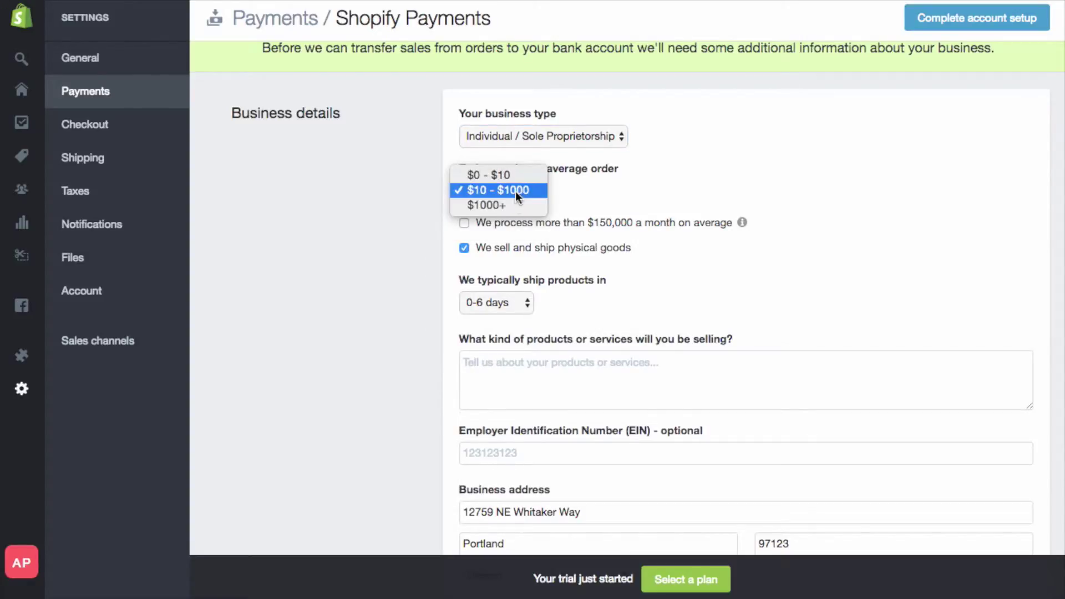
{"action": "left_click", "coordinate": [510, 205]}
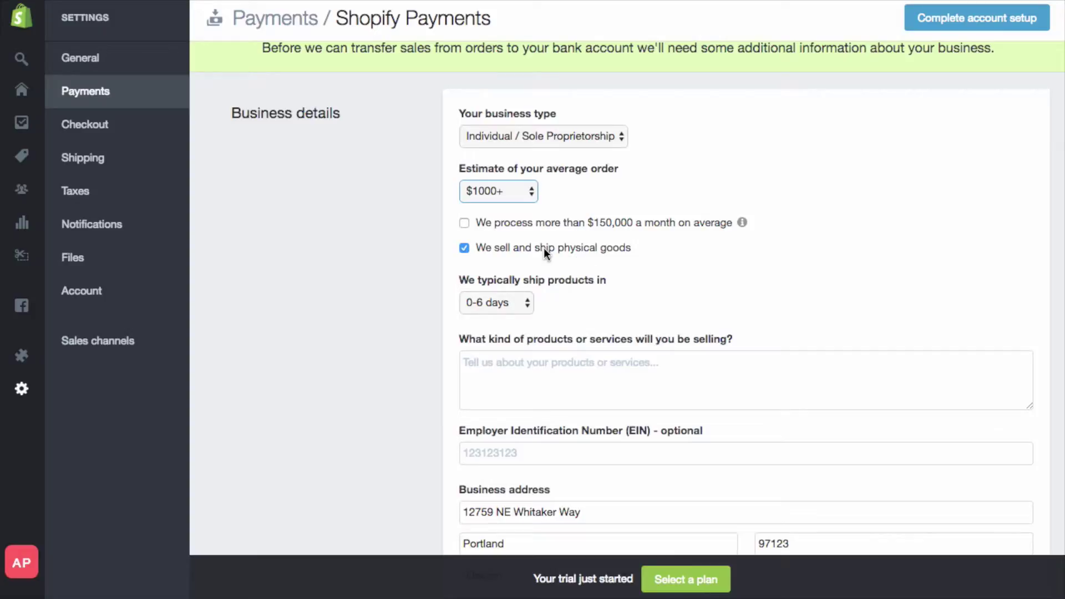
{"action": "scroll", "coordinate": [546, 250], "scroll_direction": "down", "scroll_amount": 1}
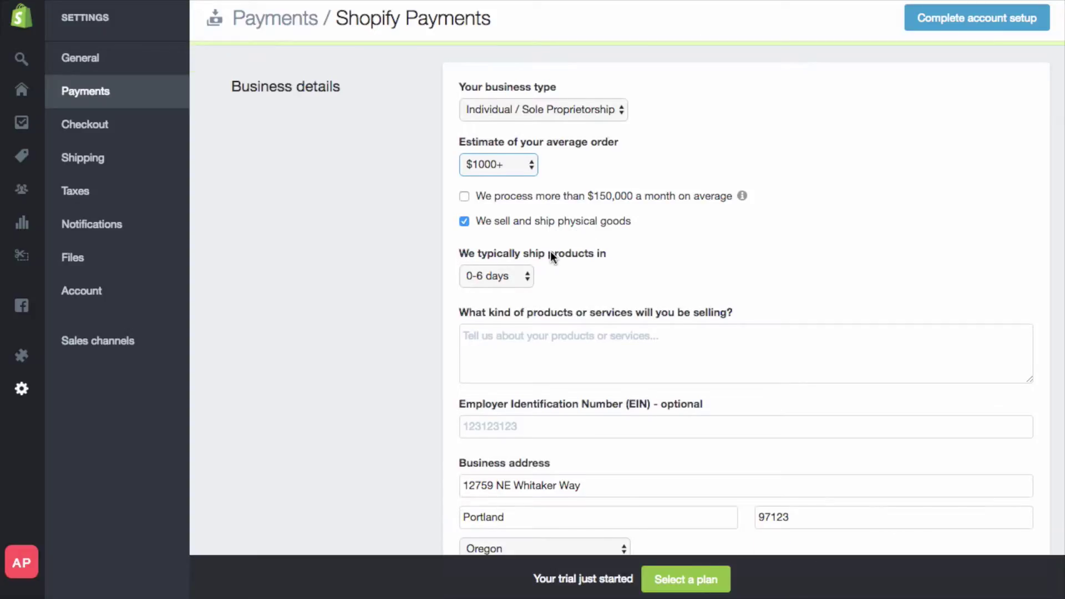
{"action": "left_click", "coordinate": [515, 272]}
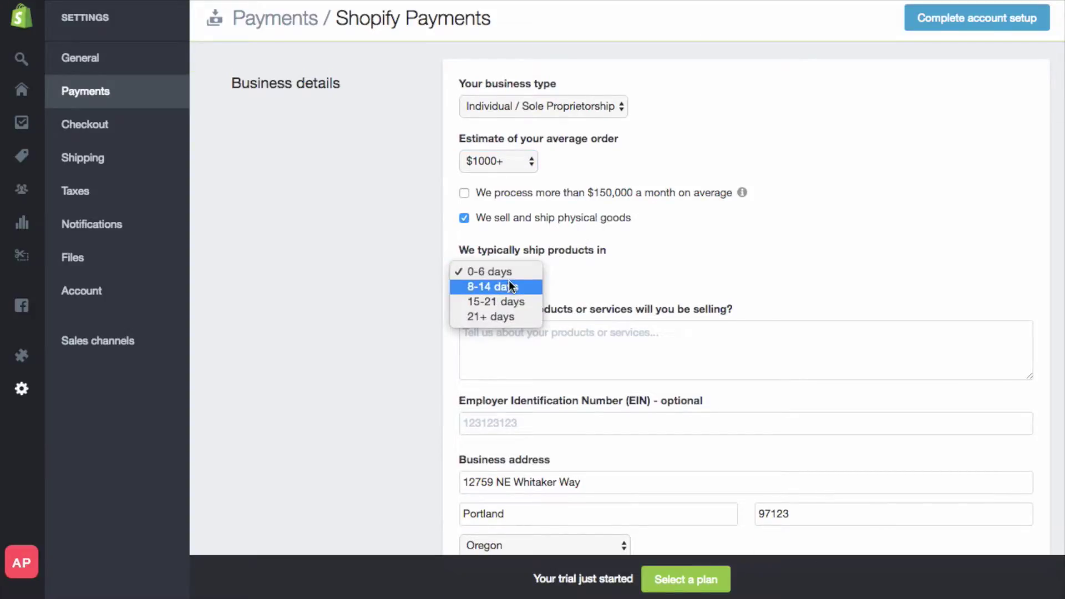
{"action": "left_click", "coordinate": [509, 284]}
{"action": "scroll", "coordinate": [623, 294], "scroll_direction": "down", "scroll_amount": 1}
- Describe the products as 'we sell dog stuff and accessories' and review the business address
{"action": "left_click", "coordinate": [623, 300]}
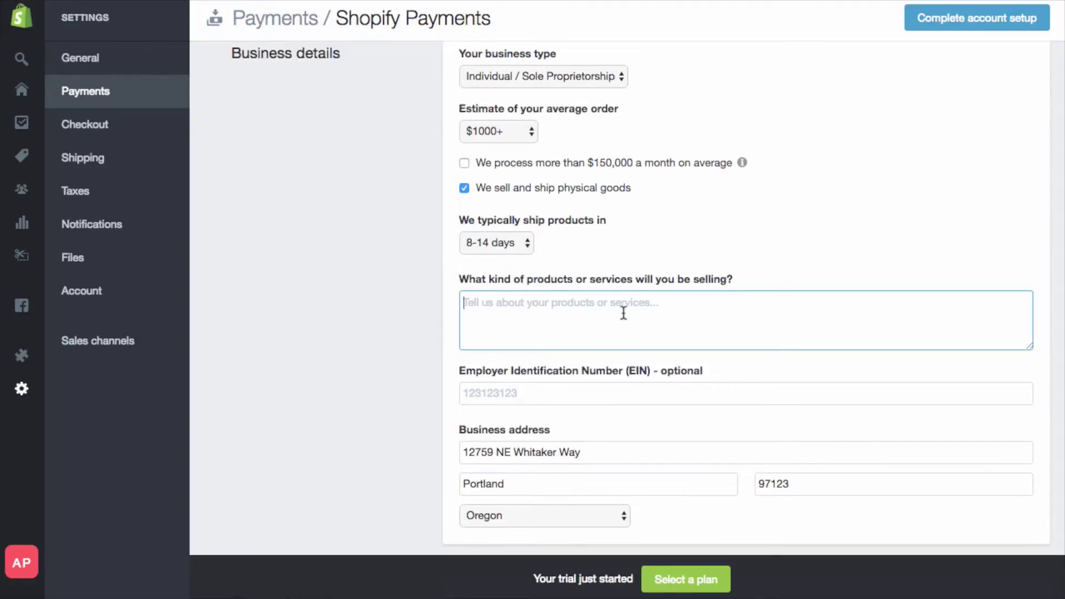
{"action": "scroll", "coordinate": [554, 294], "scroll_direction": "down", "scroll_amount": 1}
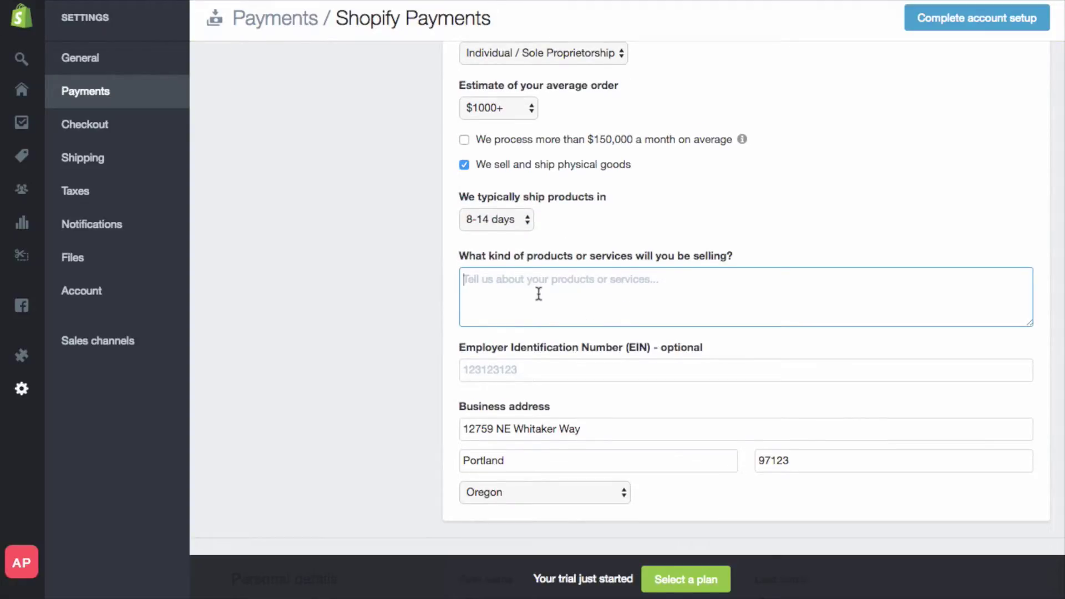
{"action": "type", "text": "we sell dog stuff and accessories"}
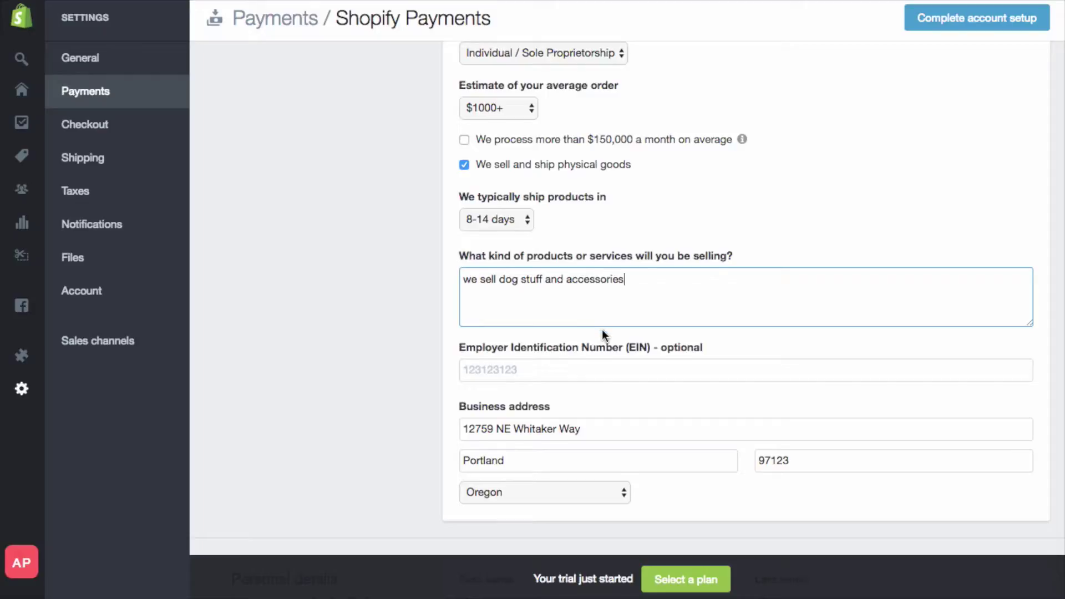
{"action": "scroll", "coordinate": [603, 331], "scroll_direction": "down", "scroll_amount": 2}
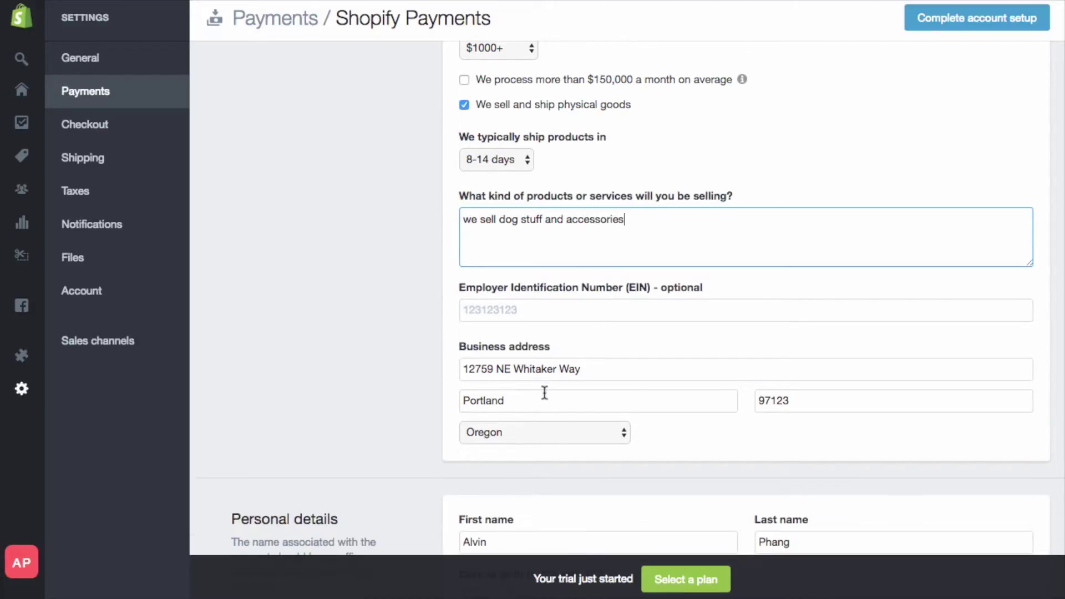
{"action": "left_click_drag", "start_coordinate": [648, 285], "coordinate": [475, 285]}
{"action": "left_click", "coordinate": [422, 291]}
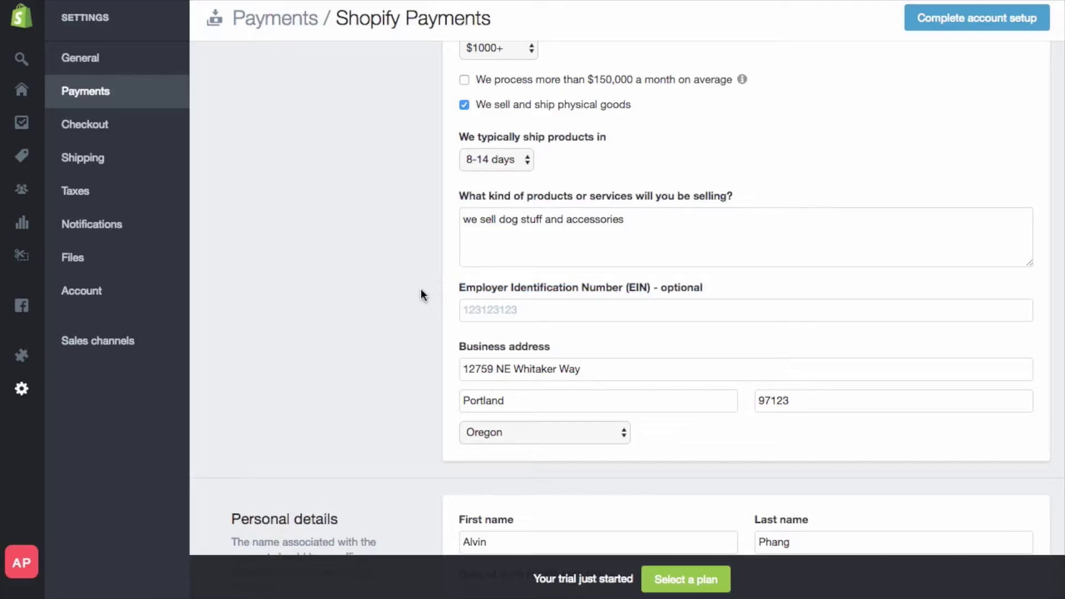
{"action": "scroll", "coordinate": [422, 293], "scroll_direction": "down", "scroll_amount": 1}
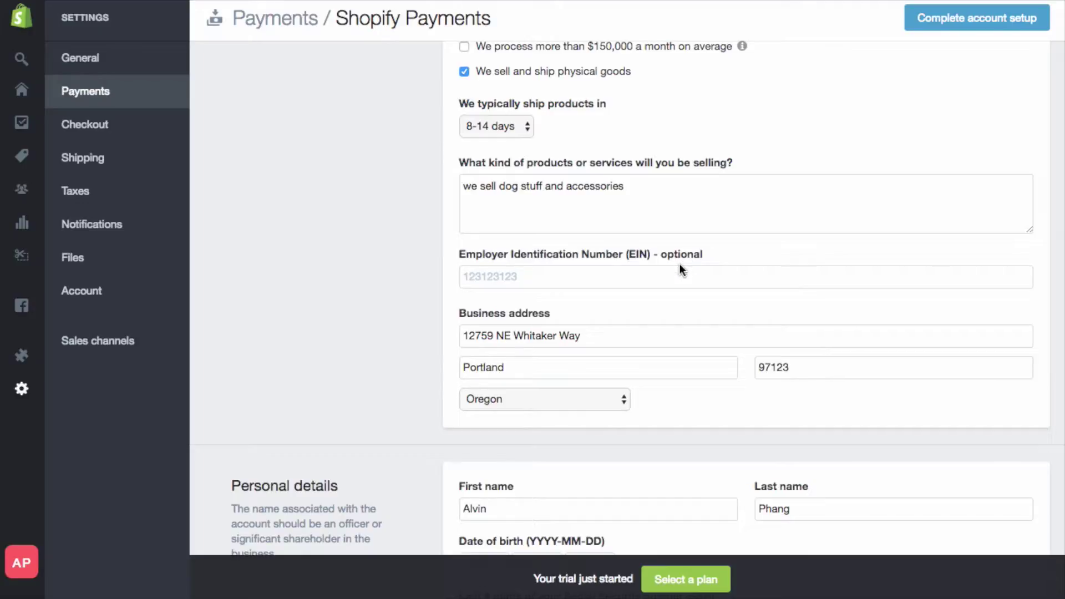
{"action": "scroll", "coordinate": [660, 275], "scroll_direction": "down", "scroll_amount": 1}
{"action": "left_click_drag", "start_coordinate": [591, 306], "coordinate": [433, 292]}
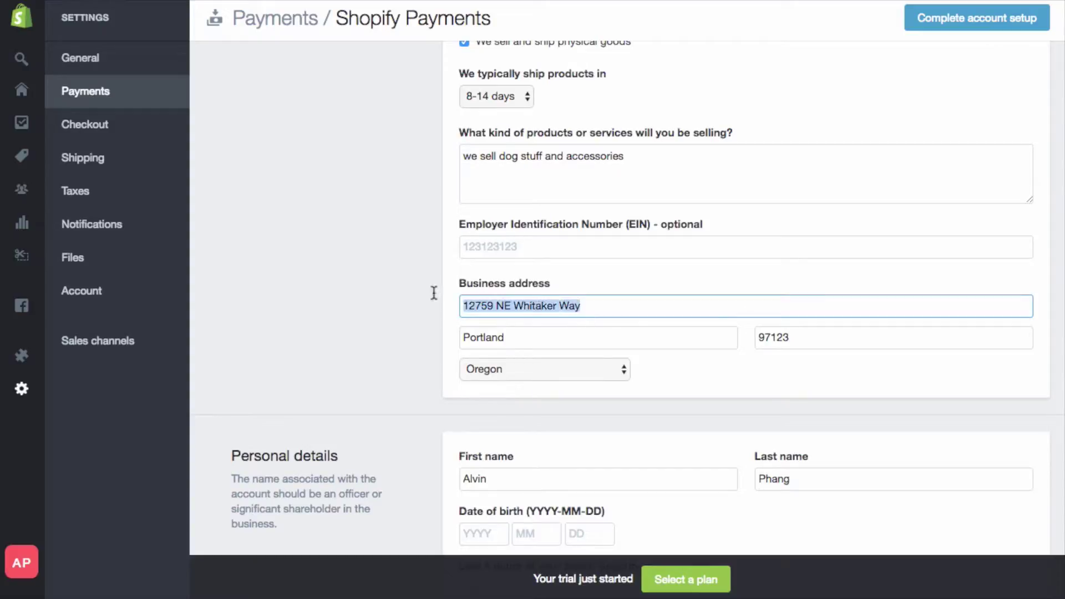
{"action": "left_click", "coordinate": [442, 300]}
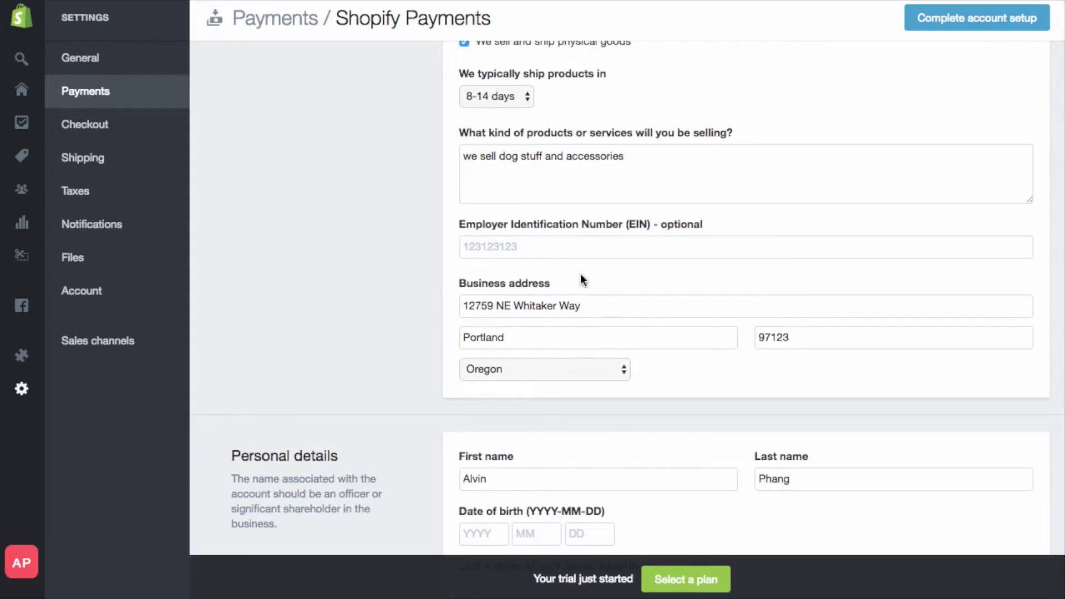
{"action": "scroll", "coordinate": [583, 304], "scroll_direction": "down", "scroll_amount": 4}
- Review the personal, shop name, phone and routing fields, then go back to Payments settings
{"action": "left_click", "coordinate": [528, 330]}
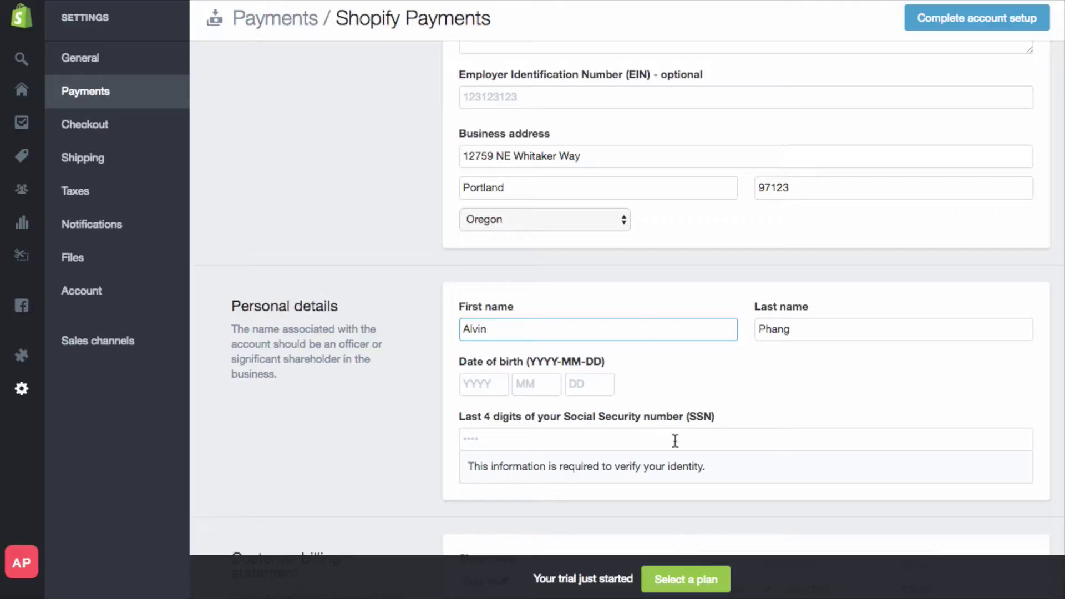
{"action": "scroll", "coordinate": [672, 432], "scroll_direction": "down", "scroll_amount": 1}
{"action": "scroll", "coordinate": [610, 366], "scroll_direction": "down", "scroll_amount": 1}
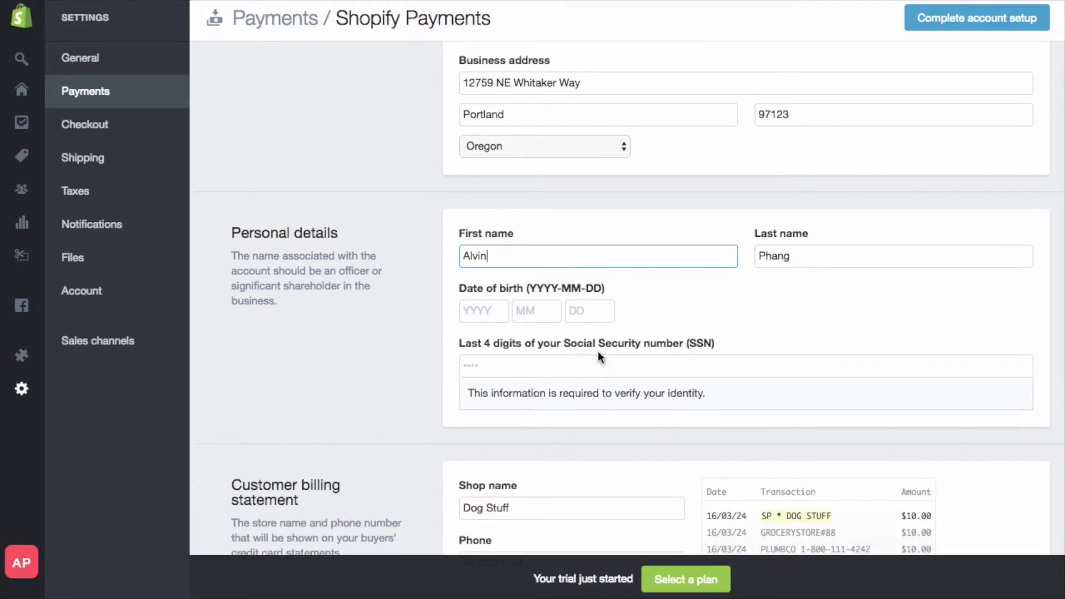
{"action": "scroll", "coordinate": [598, 351], "scroll_direction": "down", "scroll_amount": 5}
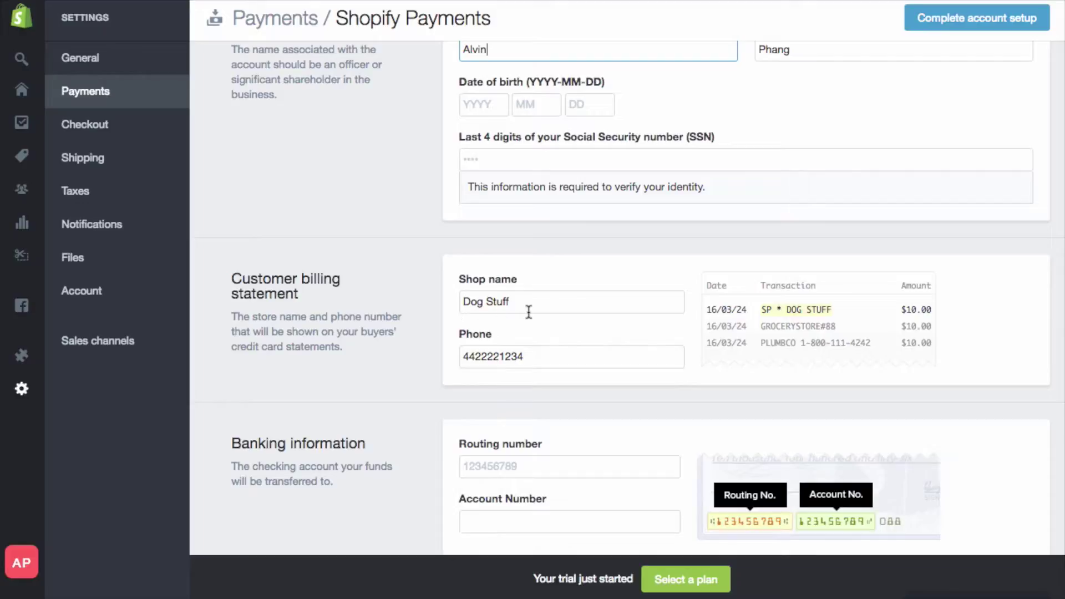
{"action": "left_click_drag", "start_coordinate": [528, 312], "coordinate": [391, 302]}
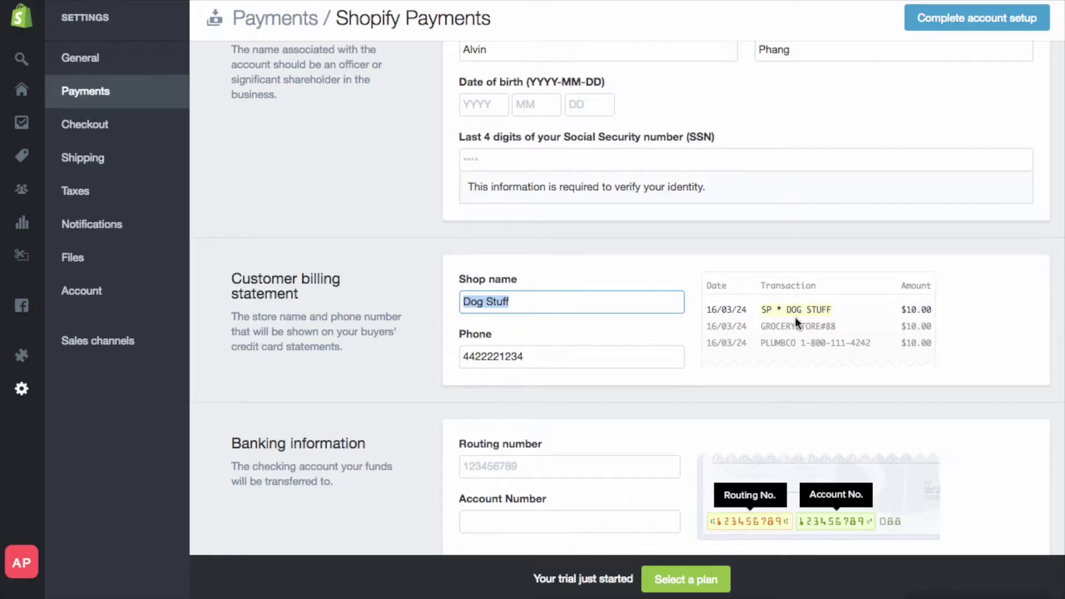
{"action": "left_click", "coordinate": [561, 362]}
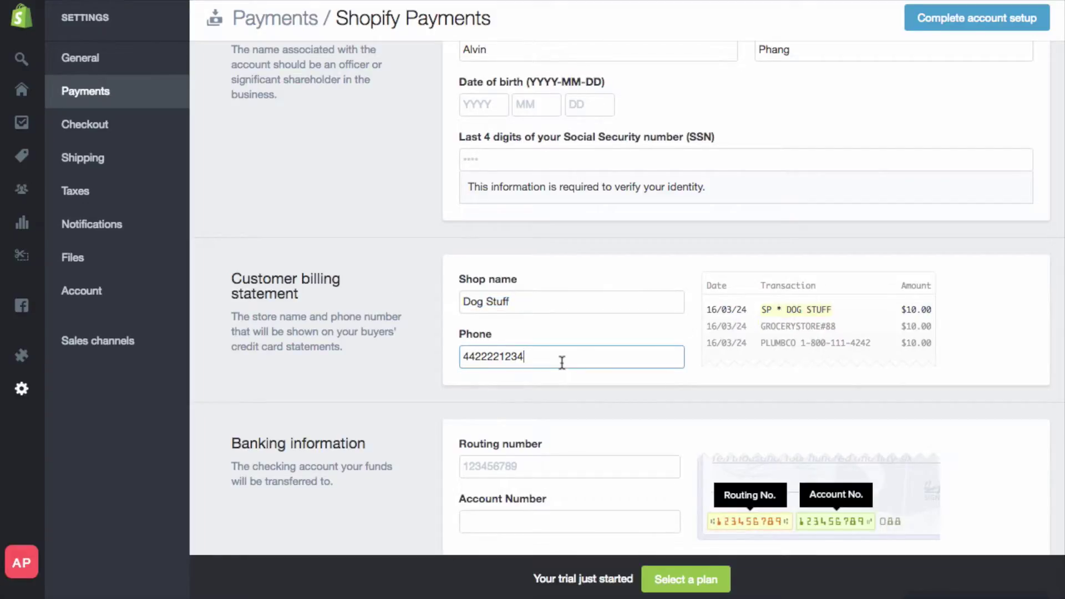
{"action": "scroll", "coordinate": [562, 362], "scroll_direction": "down", "scroll_amount": 3}
{"action": "left_click", "coordinate": [560, 363]}
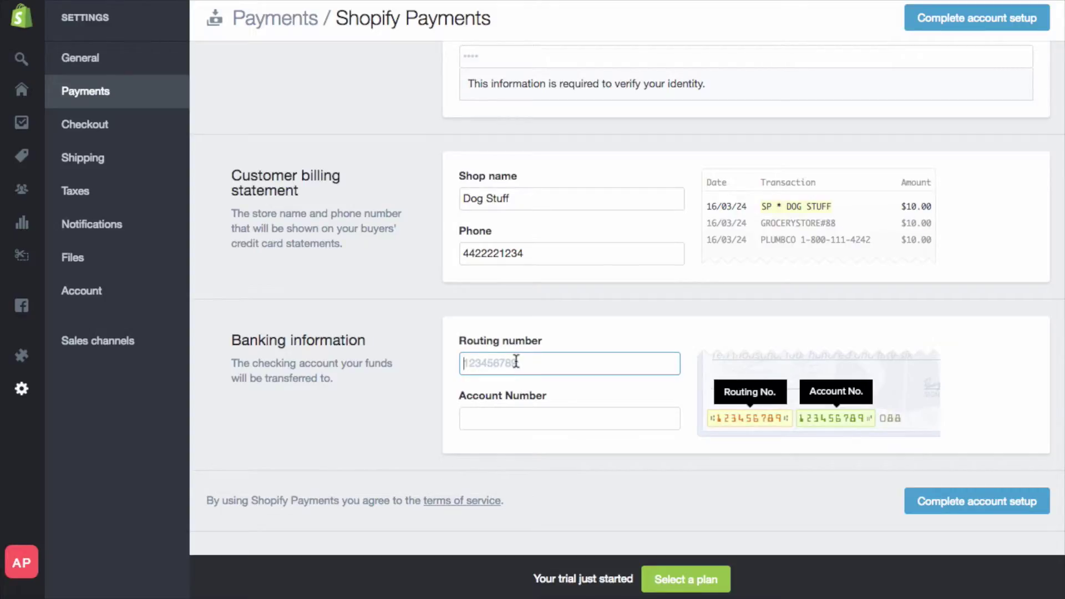
{"action": "scroll", "coordinate": [516, 361], "scroll_direction": "up", "scroll_amount": 15}
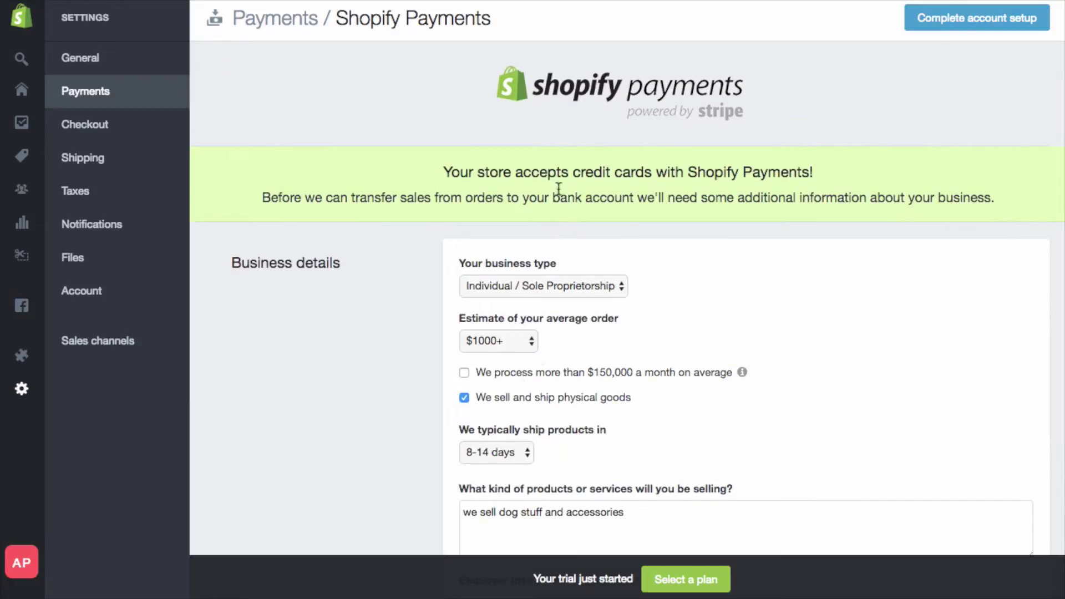
{"action": "right_click", "coordinate": [394, 125]}
{"action": "left_click", "coordinate": [395, 128]}
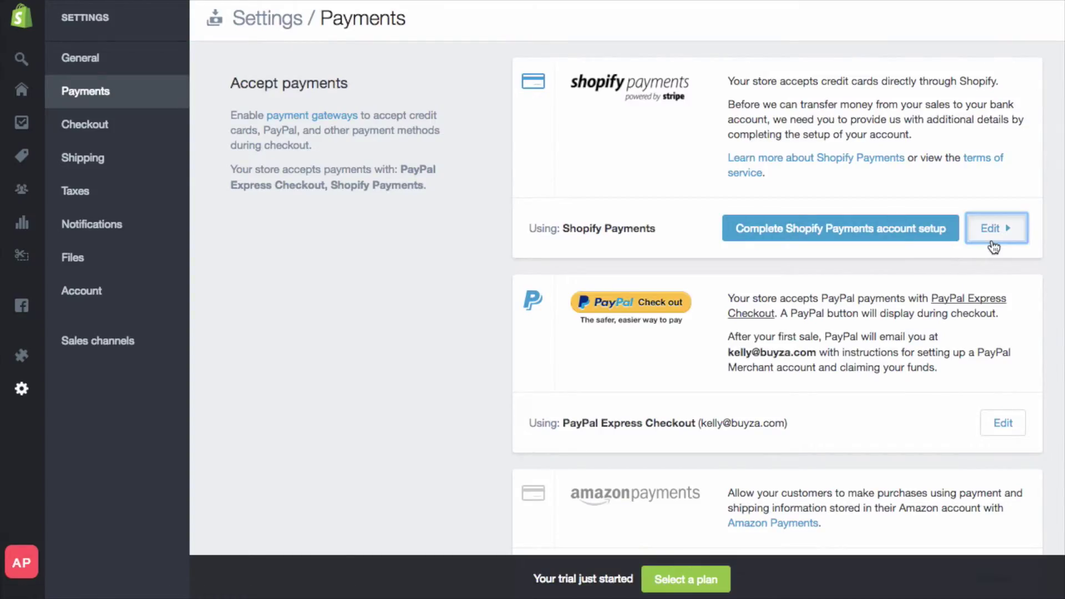
- Deactivate Shopify Payments and confirm
{"action": "left_click", "coordinate": [992, 244]}
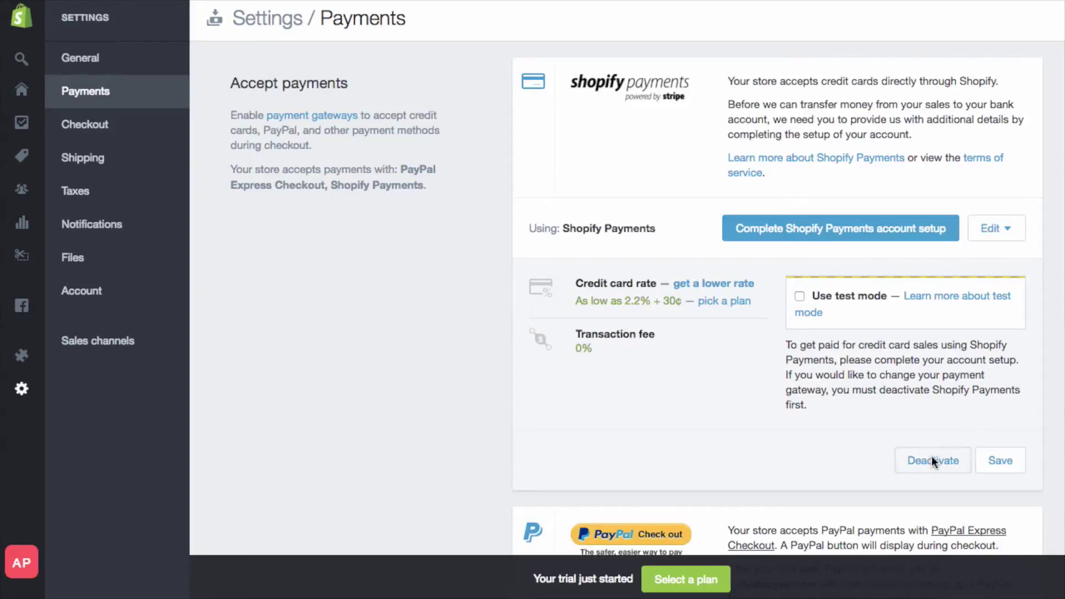
{"action": "left_click", "coordinate": [932, 460]}
{"action": "left_click", "coordinate": [746, 294]}
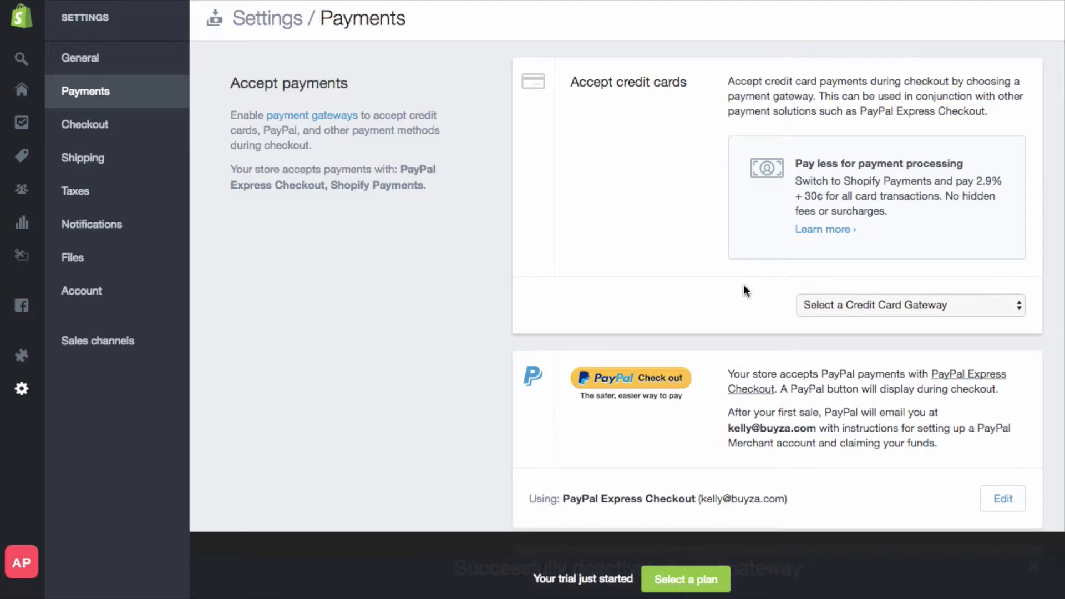
- Deactivate PayPal Express Checkout and confirm
{"action": "scroll", "coordinate": [746, 291], "scroll_direction": "down", "scroll_amount": 5}
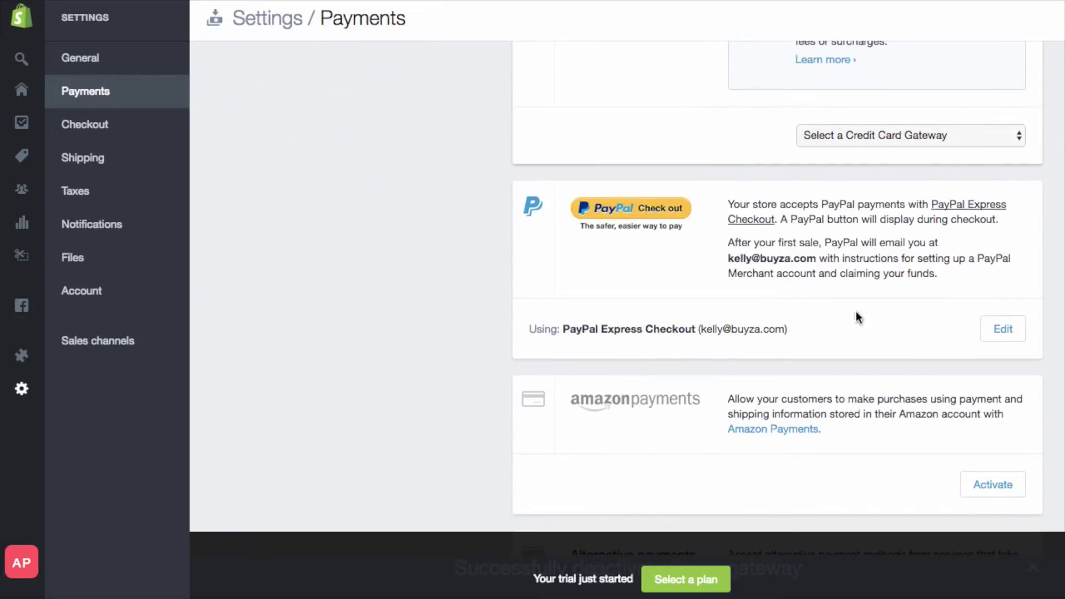
{"action": "left_click", "coordinate": [1000, 330]}
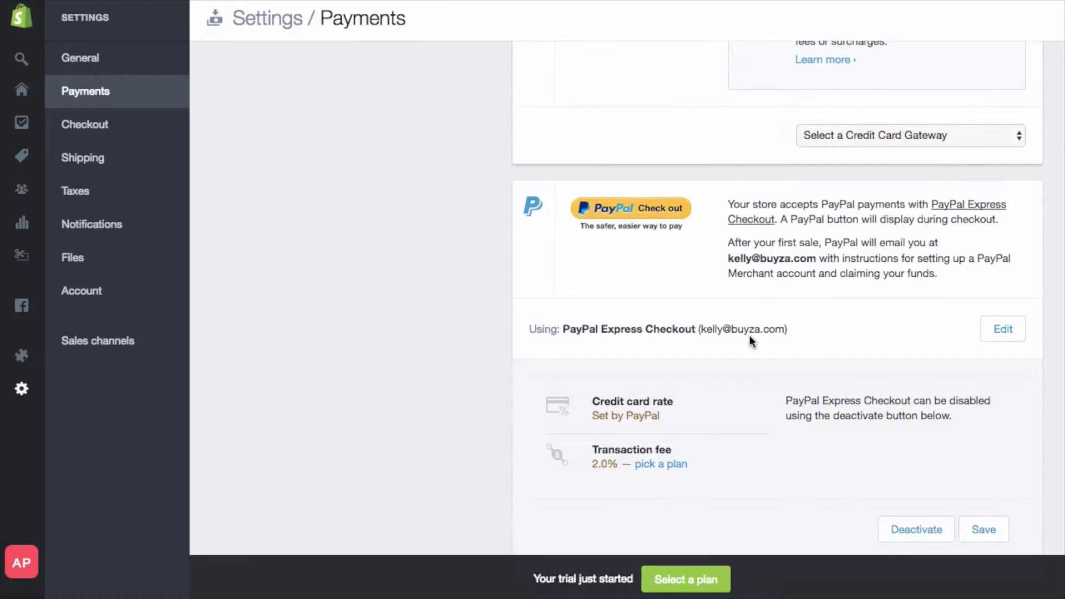
{"action": "scroll", "coordinate": [750, 335], "scroll_direction": "down", "scroll_amount": 3}
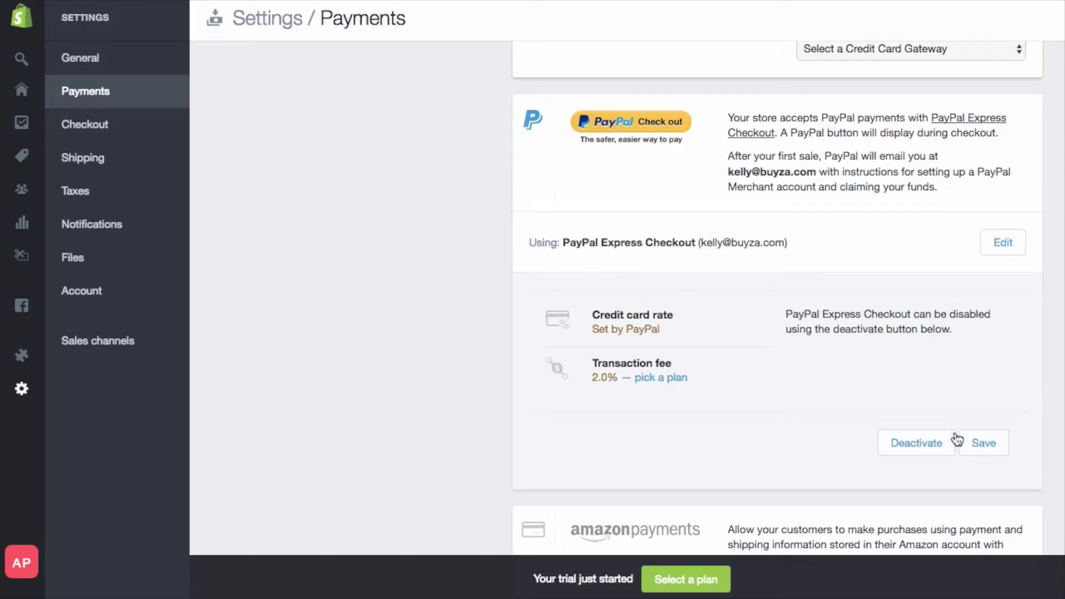
{"action": "left_click", "coordinate": [907, 450]}
{"action": "left_click", "coordinate": [732, 198]}
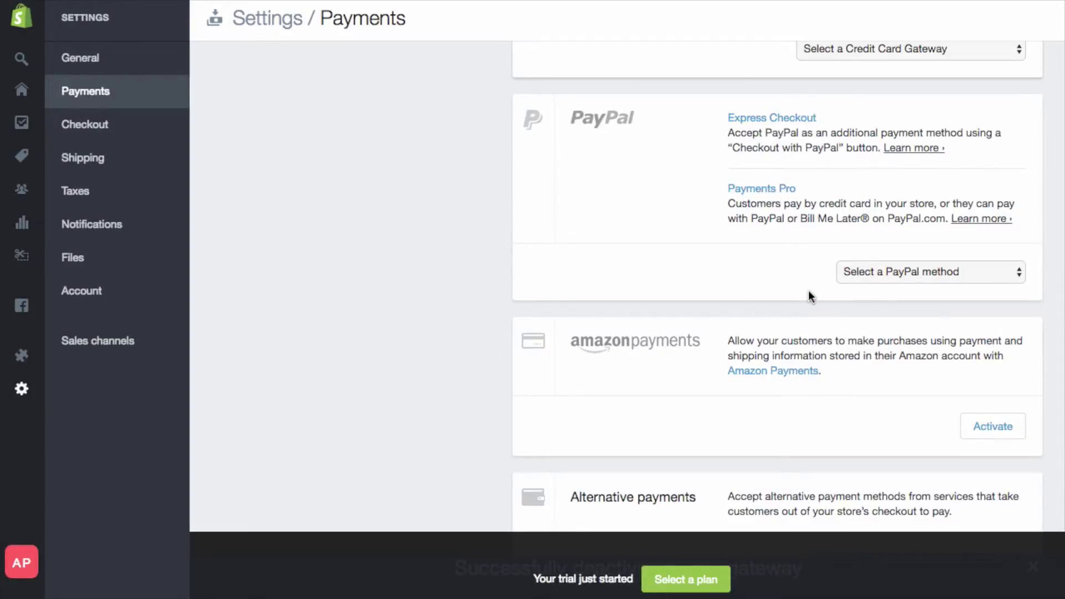
- Choose PayPal Express Checkout as the store's PayPal payment method and activate it
{"action": "left_click", "coordinate": [896, 272]}
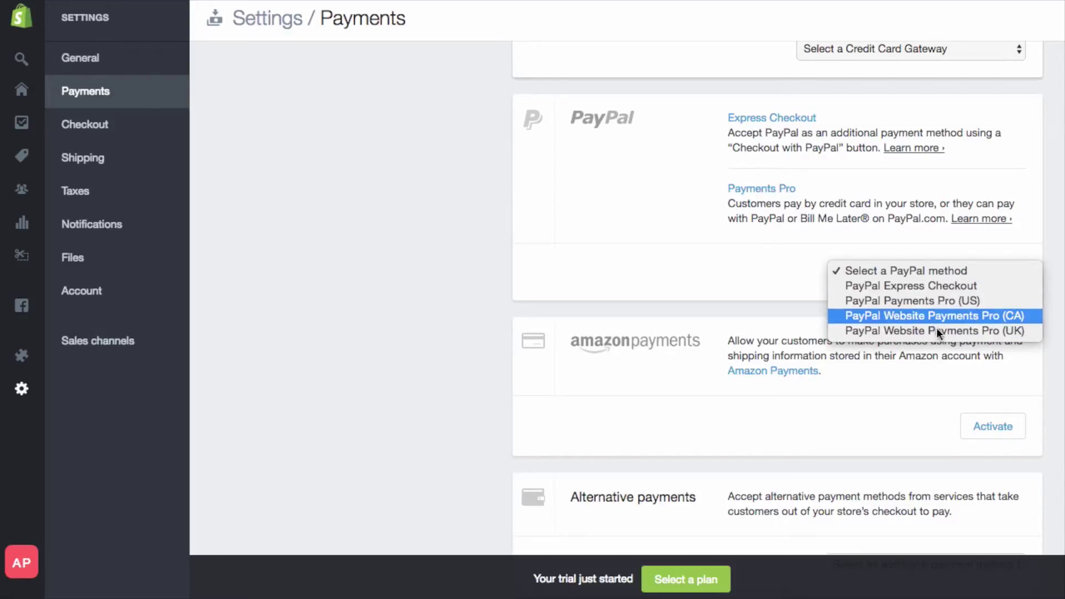
{"action": "left_click", "coordinate": [923, 287]}
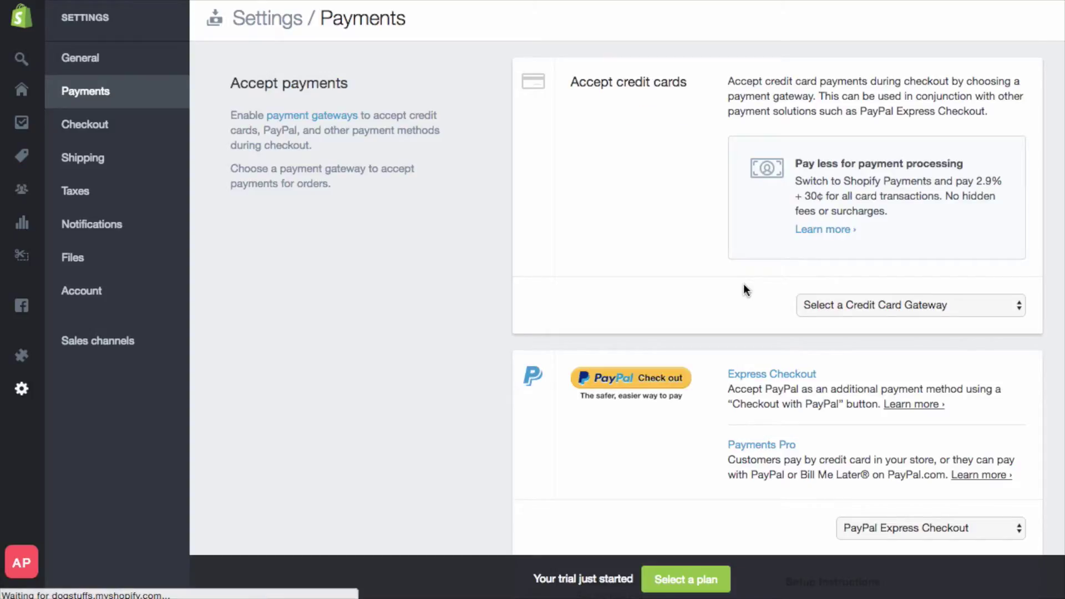
{"action": "scroll", "coordinate": [743, 283], "scroll_direction": "down", "scroll_amount": 5}
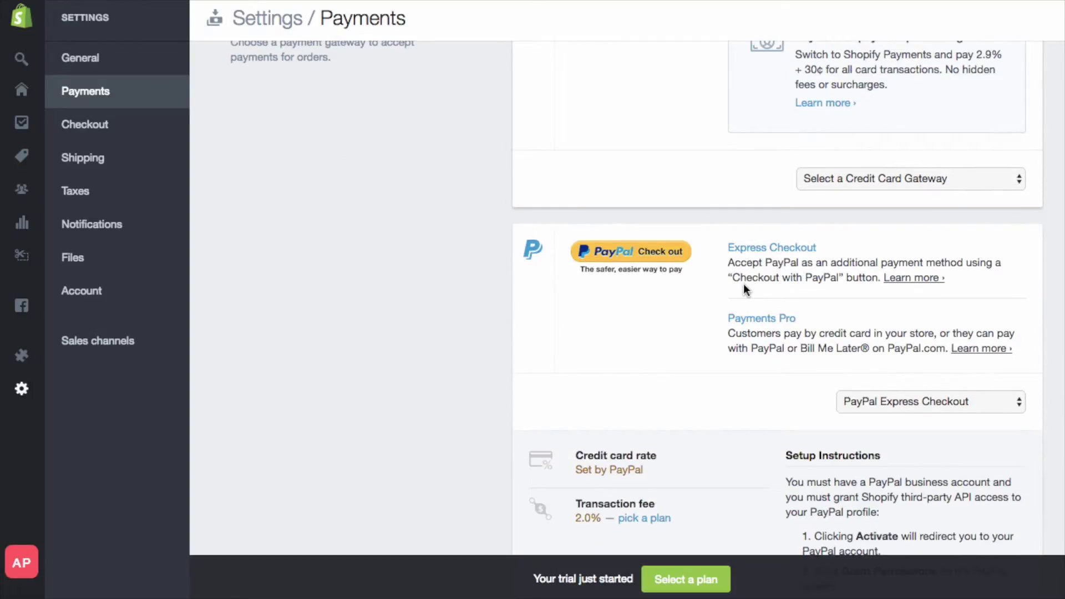
{"action": "scroll", "coordinate": [777, 321], "scroll_direction": "down", "scroll_amount": 10}
{"action": "left_click", "coordinate": [977, 413]}
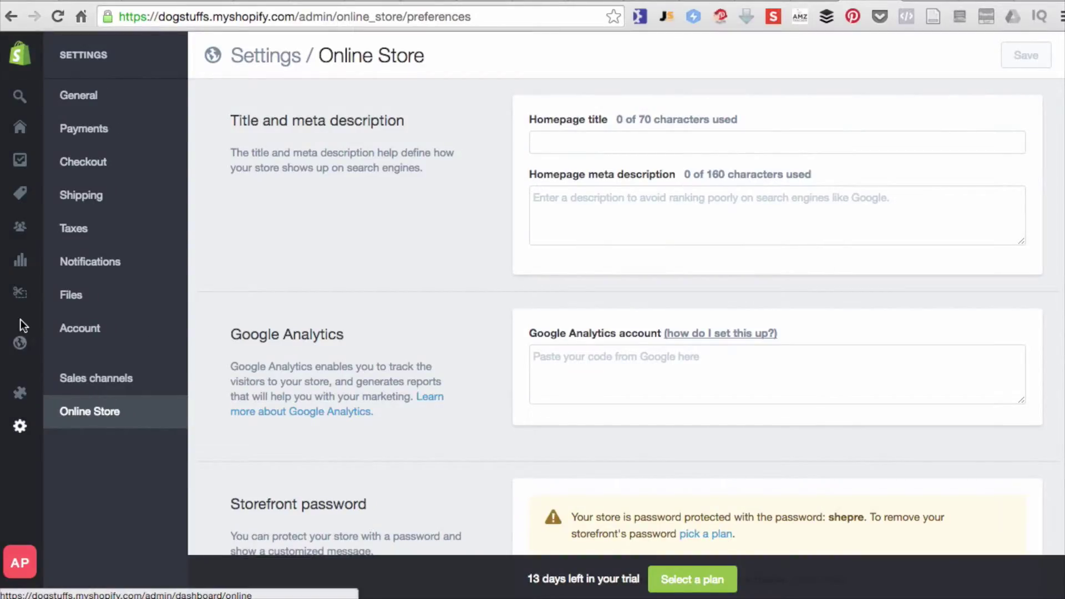
- Go to the Online Store preferences in the store settings
{"action": "mouse_move", "coordinate": [31, 299]}
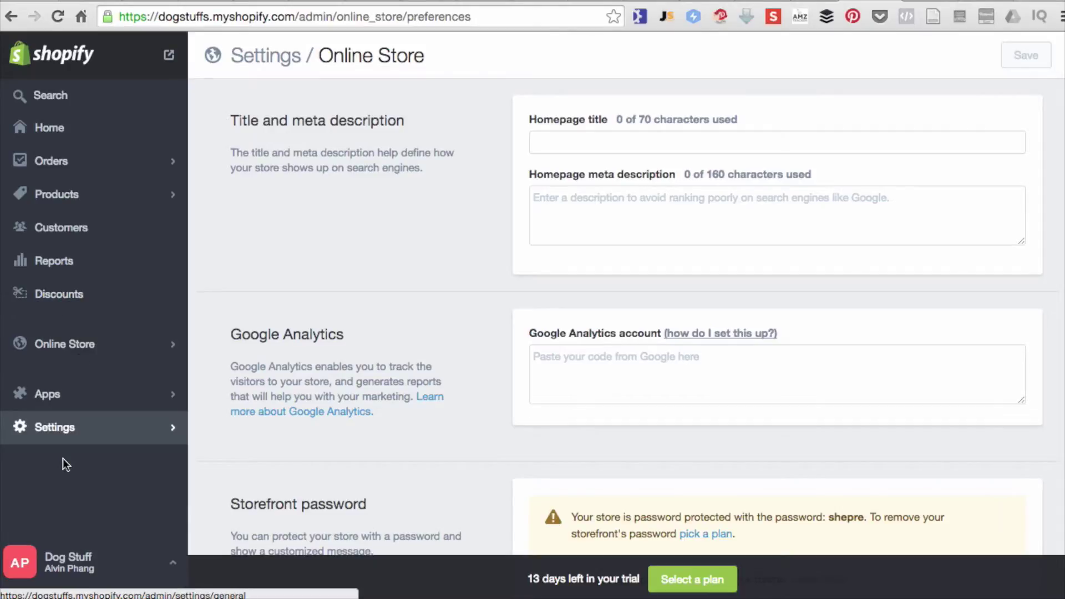
{"action": "left_click", "coordinate": [61, 441]}
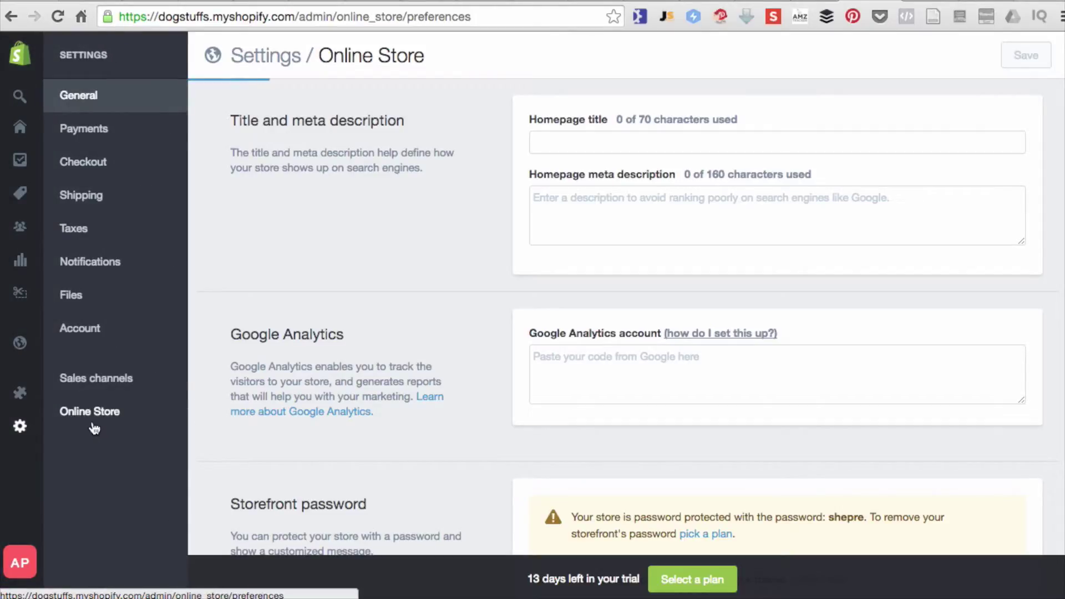
{"action": "left_click", "coordinate": [105, 412]}
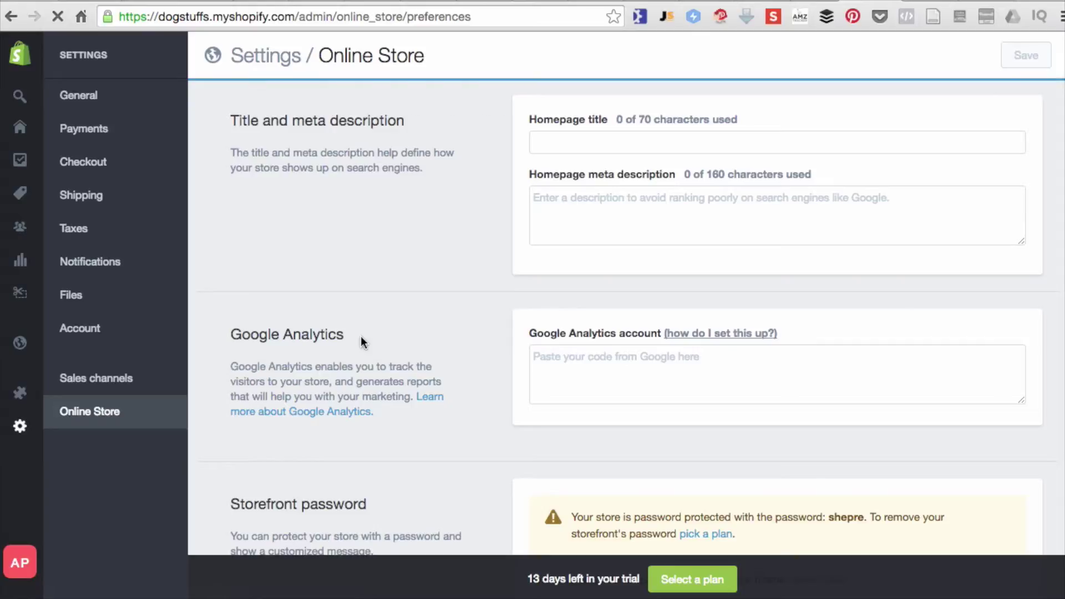
- Read the storefront password warning and follow its 'pick a plan' link
{"action": "scroll", "coordinate": [360, 336], "scroll_direction": "down", "scroll_amount": 5}
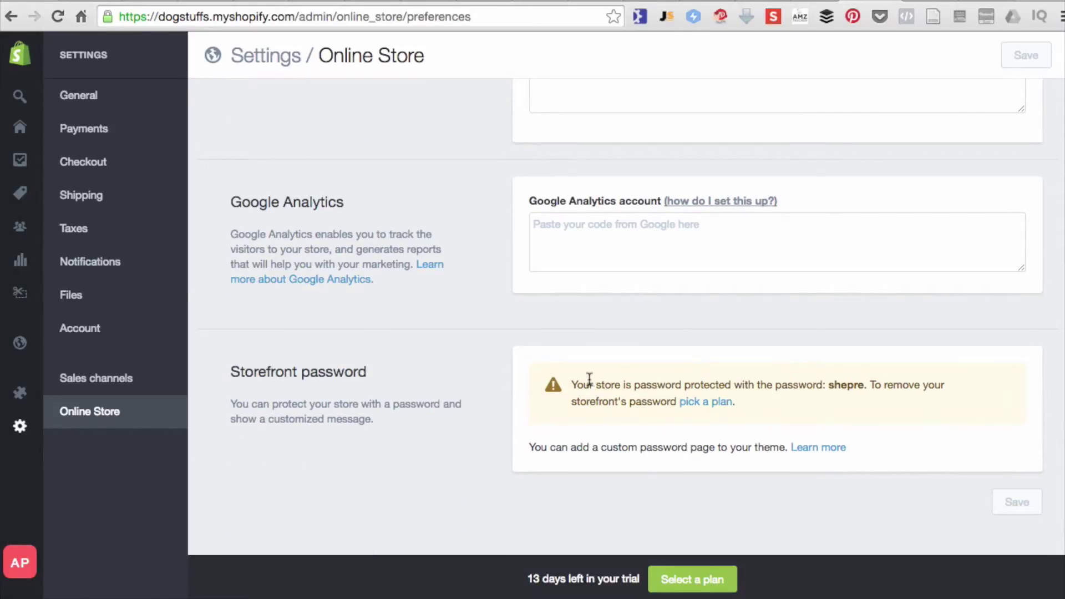
{"action": "left_click_drag", "start_coordinate": [583, 381], "coordinate": [771, 381]}
{"action": "left_click", "coordinate": [773, 381]}
{"action": "left_click_drag", "start_coordinate": [863, 384], "coordinate": [828, 384]}
{"action": "left_click", "coordinate": [721, 400]}
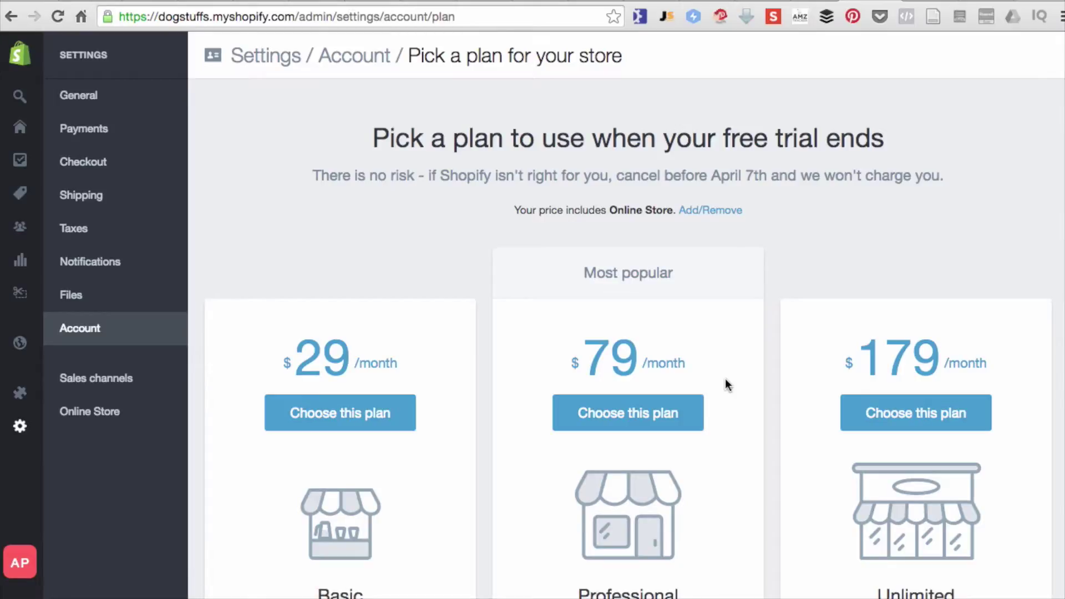
- Compare the plans, noting the Starter plan's HTML/CSS limit, and choose the $29 Basic plan
{"action": "scroll", "coordinate": [725, 379], "scroll_direction": "down", "scroll_amount": 5}
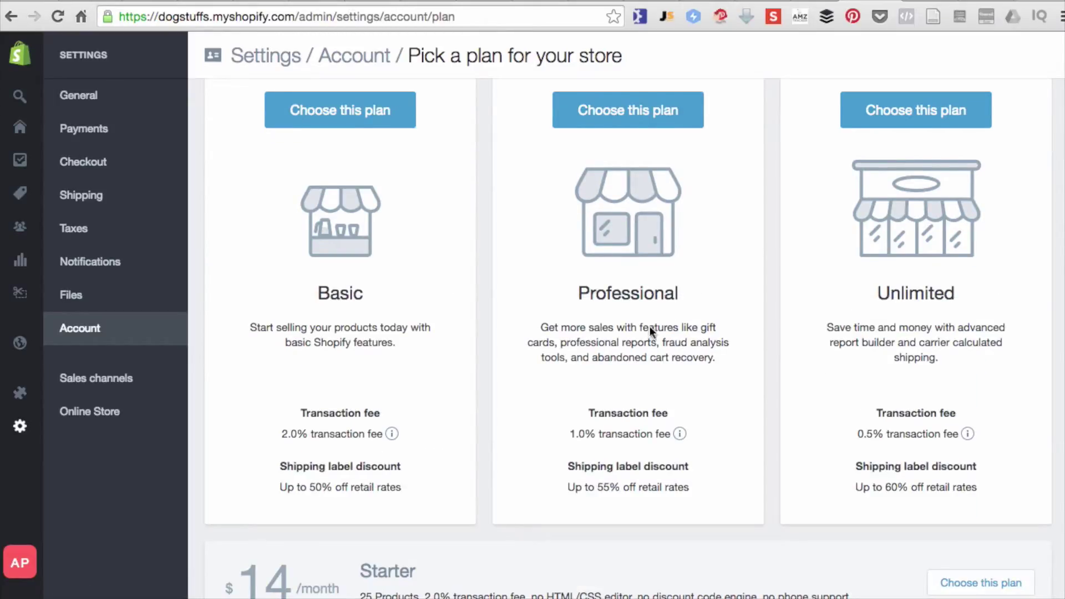
{"action": "scroll", "coordinate": [400, 288], "scroll_direction": "down", "scroll_amount": 1}
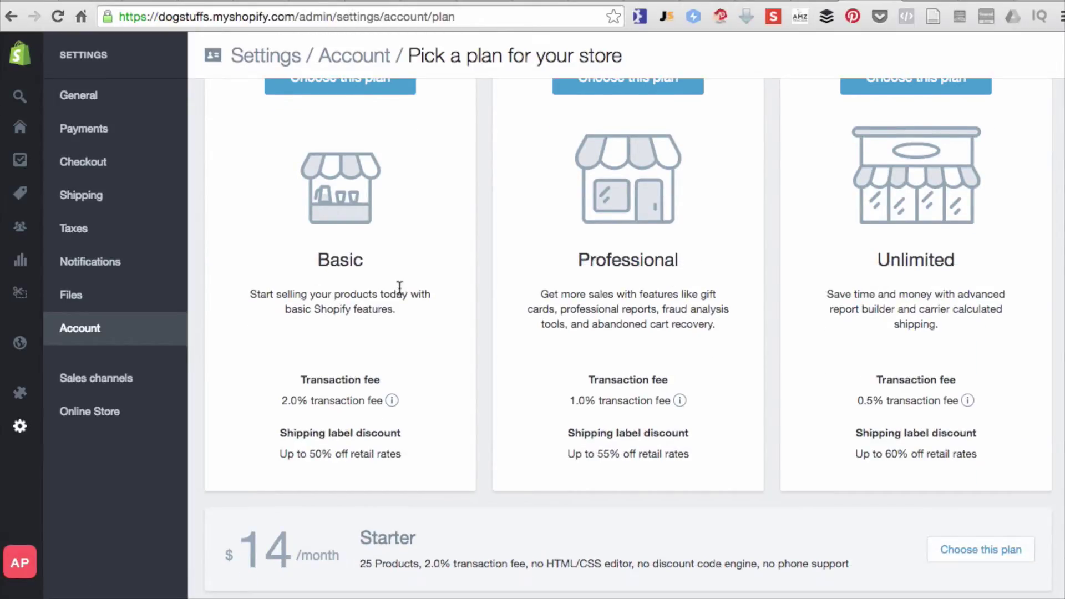
{"action": "scroll", "coordinate": [398, 283], "scroll_direction": "down", "scroll_amount": 1}
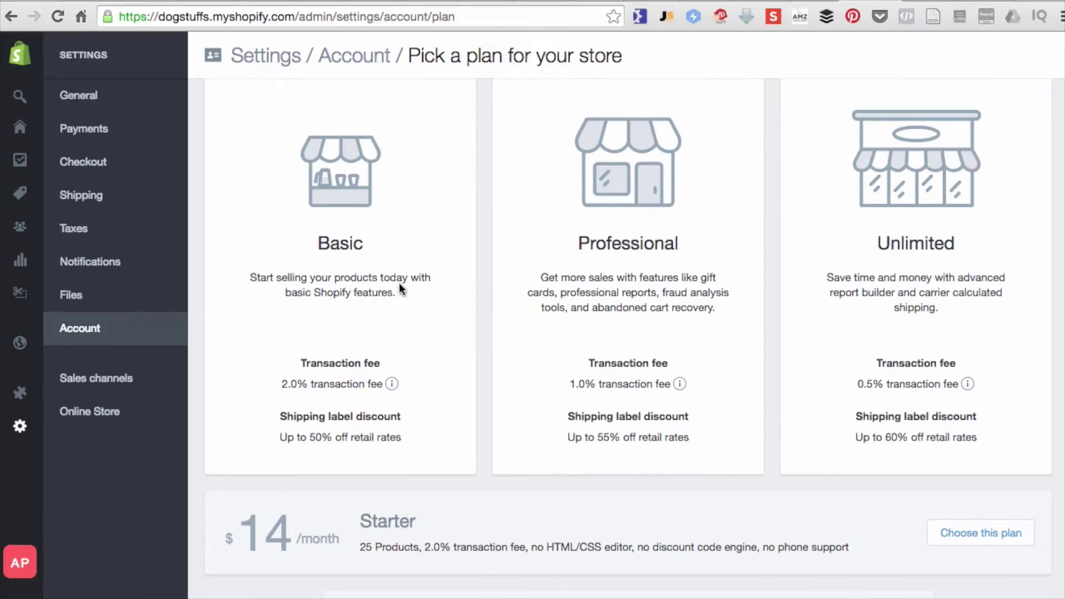
{"action": "scroll", "coordinate": [590, 511], "scroll_direction": "down", "scroll_amount": 2}
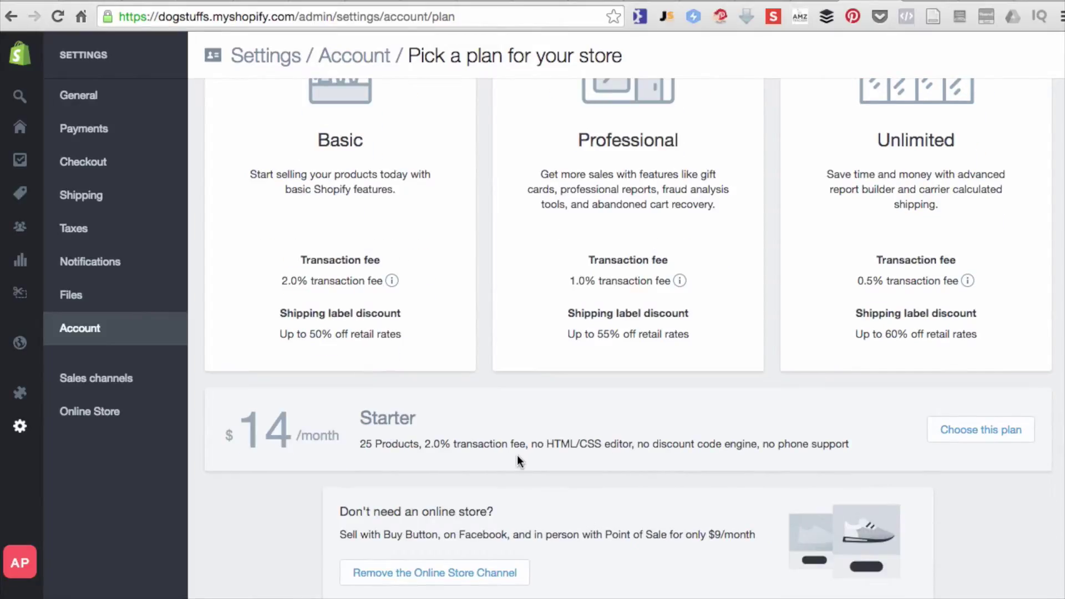
{"action": "scroll", "coordinate": [518, 461], "scroll_direction": "up", "scroll_amount": 2}
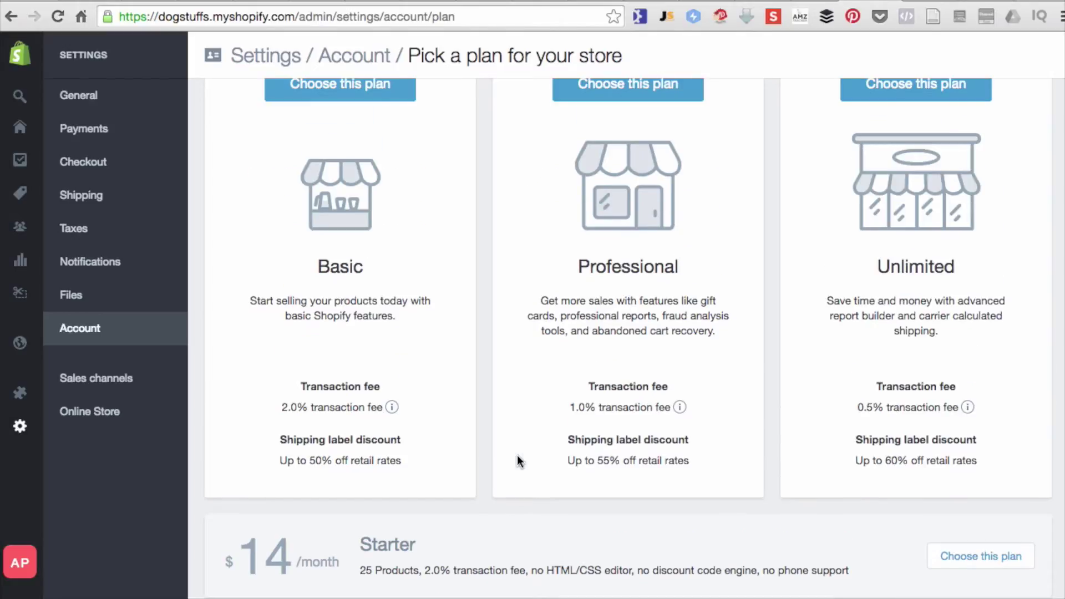
{"action": "scroll", "coordinate": [364, 344], "scroll_direction": "up", "scroll_amount": 1}
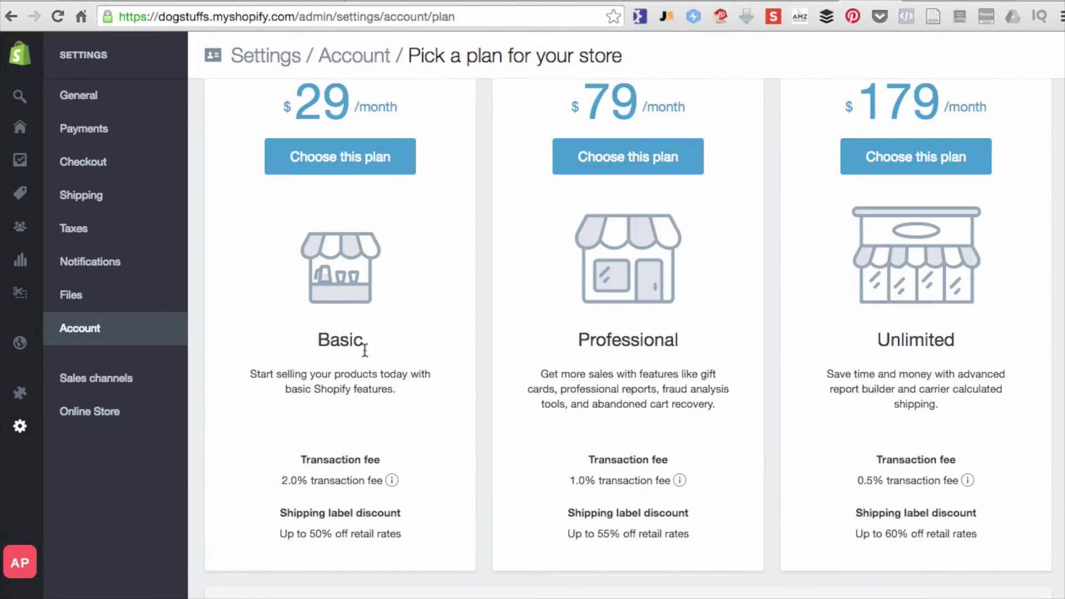
{"action": "scroll", "coordinate": [375, 353], "scroll_direction": "down", "scroll_amount": 4}
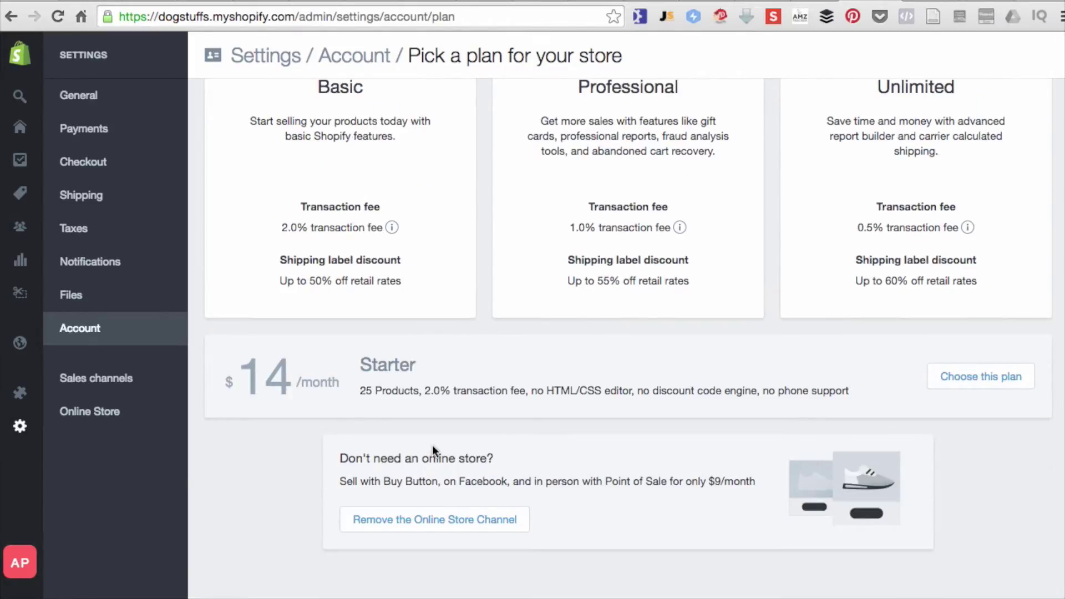
{"action": "left_click_drag", "start_coordinate": [543, 390], "coordinate": [607, 388]}
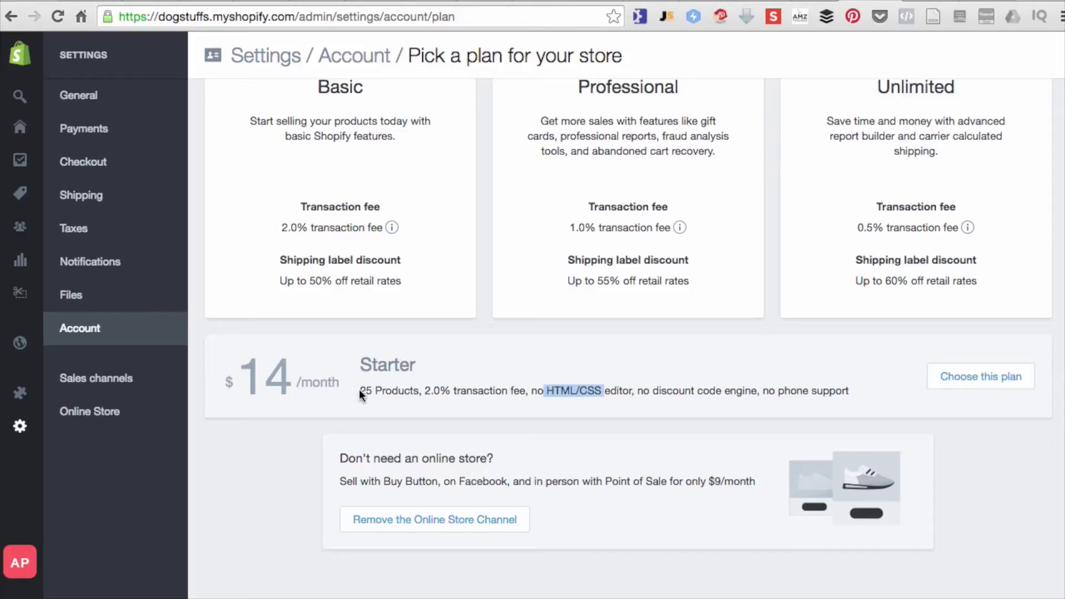
{"action": "scroll", "coordinate": [393, 406], "scroll_direction": "up", "scroll_amount": 1}
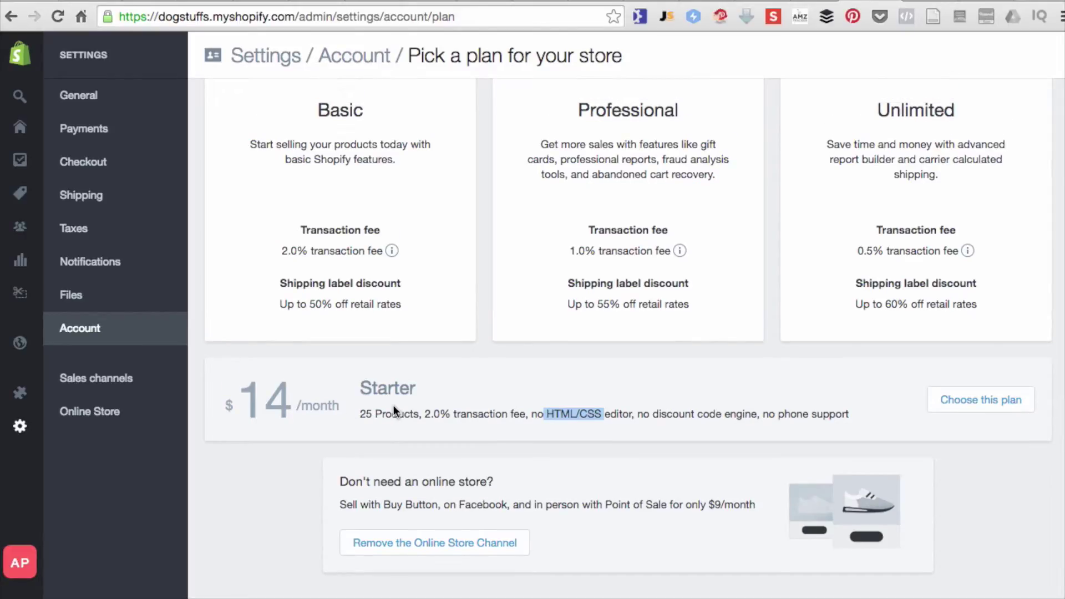
{"action": "scroll", "coordinate": [394, 410], "scroll_direction": "up", "scroll_amount": 5}
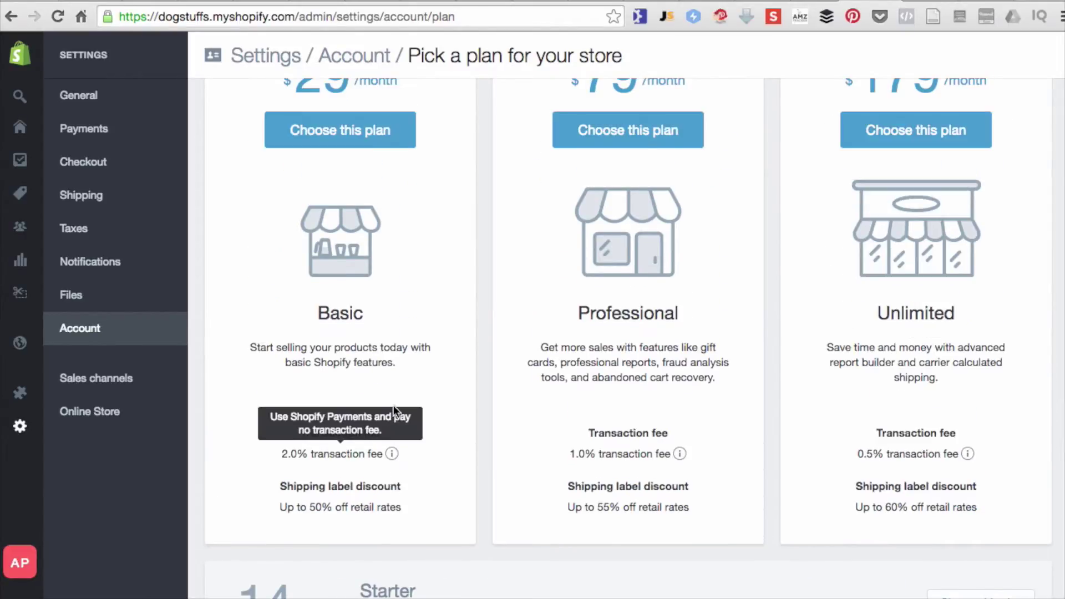
{"action": "scroll", "coordinate": [360, 195], "scroll_direction": "up", "scroll_amount": 4}
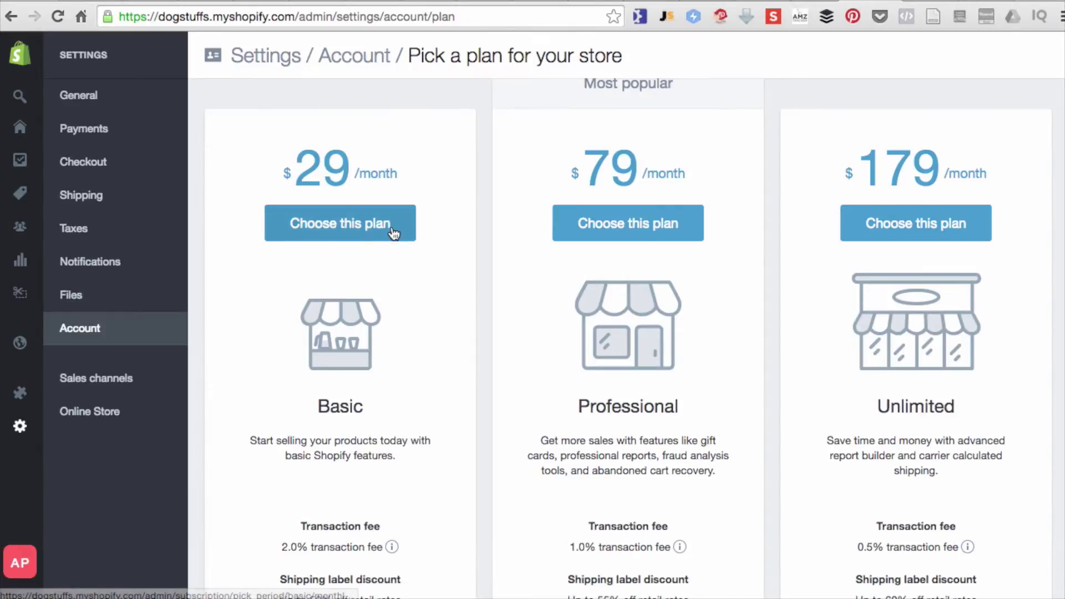
{"action": "left_click", "coordinate": [345, 224]}
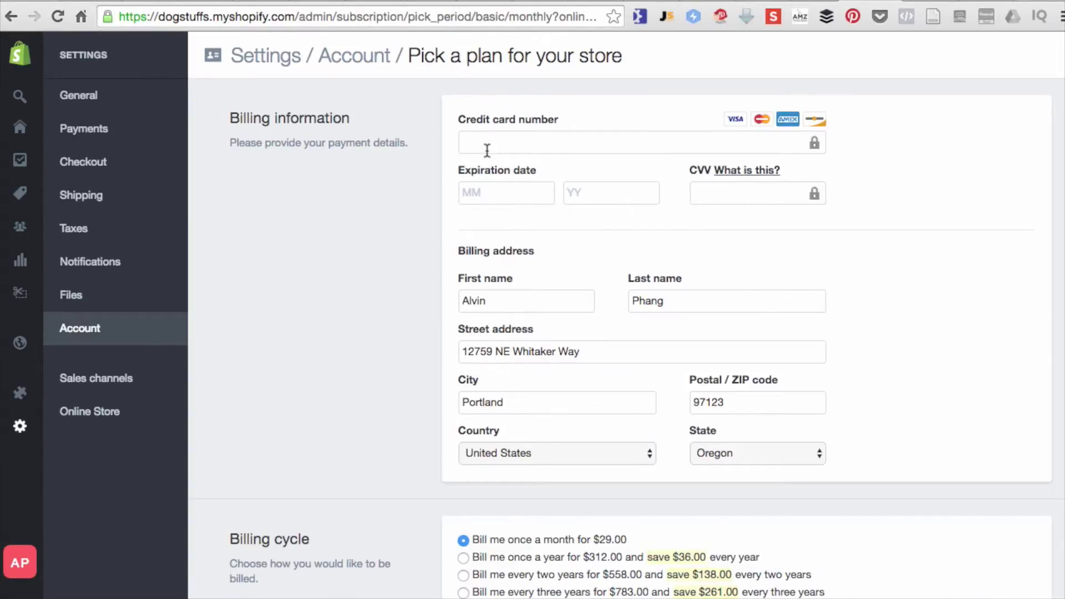
- Review the $29.00 monthly Basic plan billing details, then view the Dog Stuff storefront
{"action": "scroll", "coordinate": [361, 245], "scroll_direction": "down", "scroll_amount": 5}
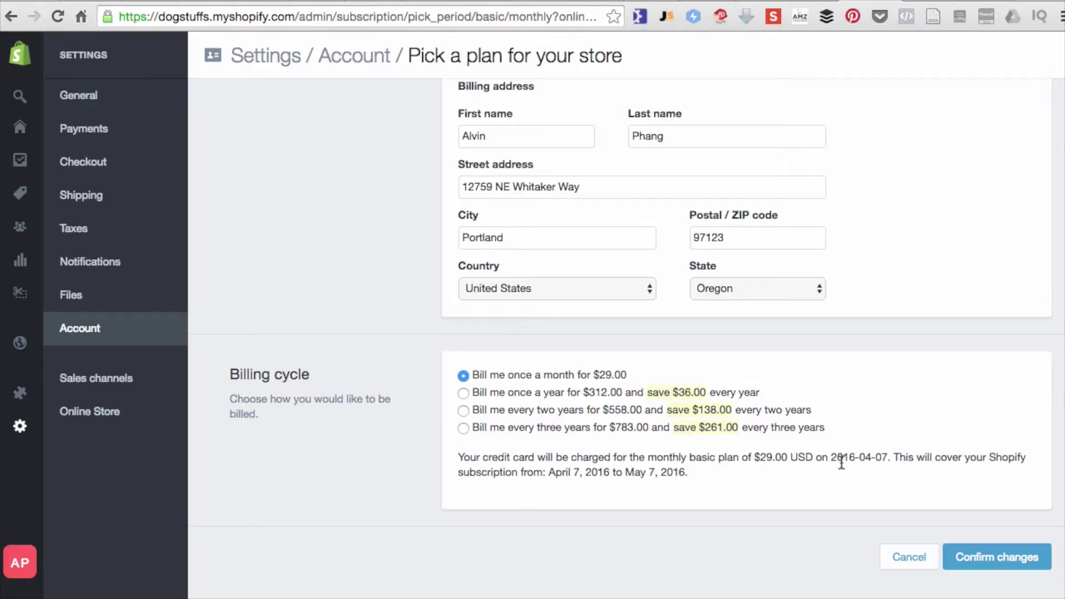
{"action": "scroll", "coordinate": [819, 480], "scroll_direction": "up", "scroll_amount": 3}
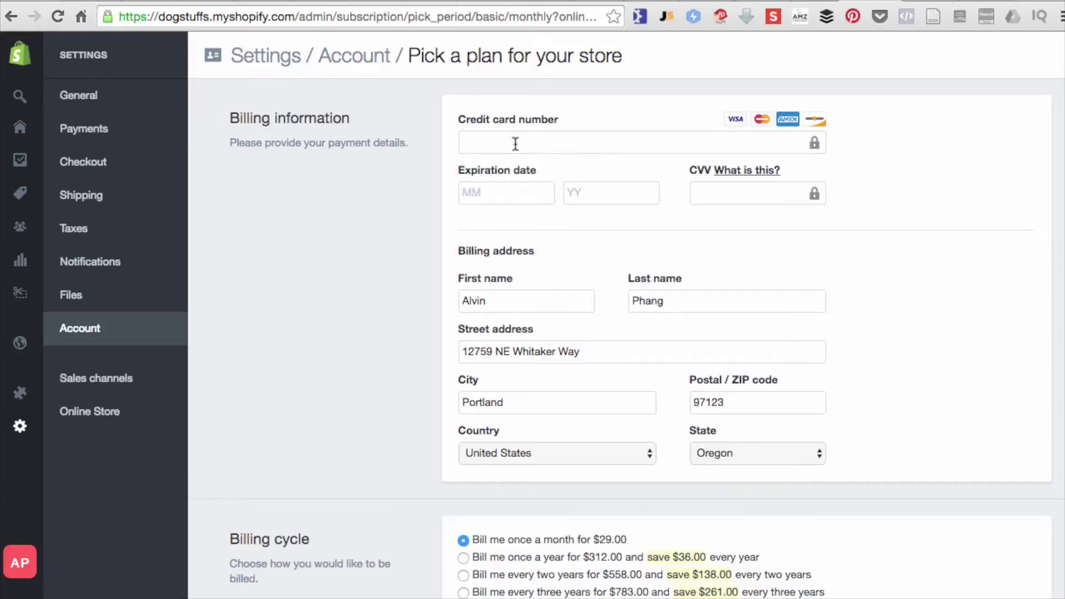
{"action": "scroll", "coordinate": [594, 334], "scroll_direction": "down", "scroll_amount": 3}
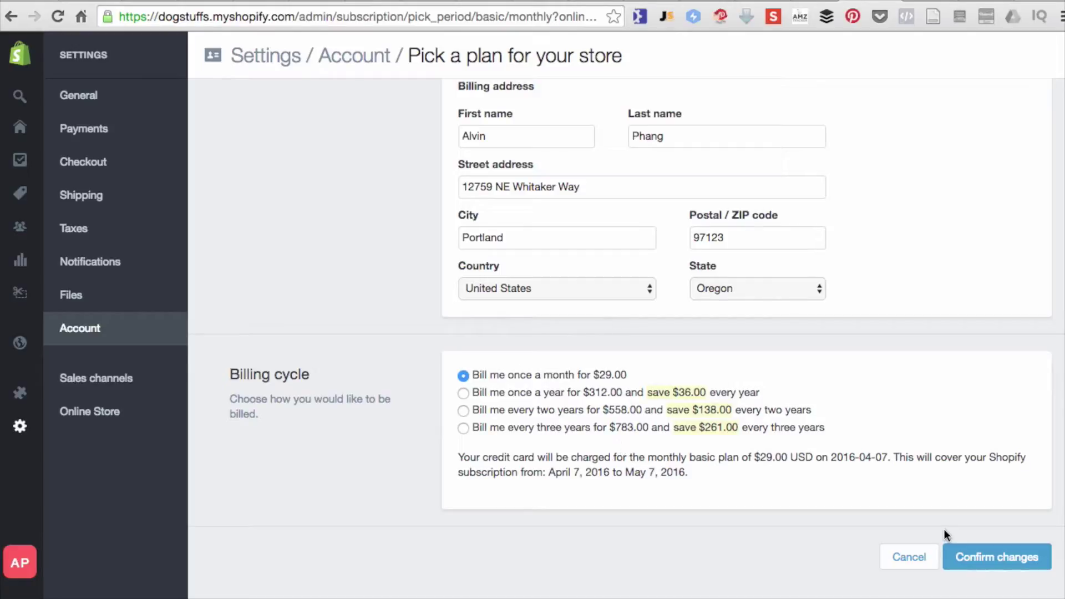
{"action": "scroll", "coordinate": [577, 404], "scroll_direction": "up", "scroll_amount": 5}
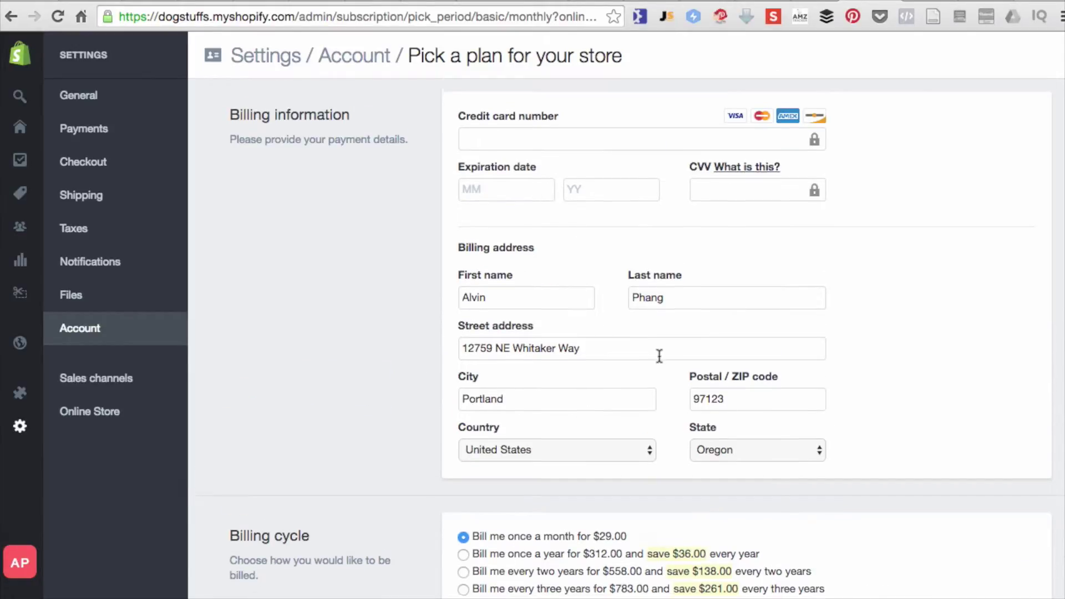
{"action": "scroll", "coordinate": [693, 357], "scroll_direction": "down", "scroll_amount": 3}
{"action": "scroll", "coordinate": [721, 454], "scroll_direction": "down", "scroll_amount": 2}
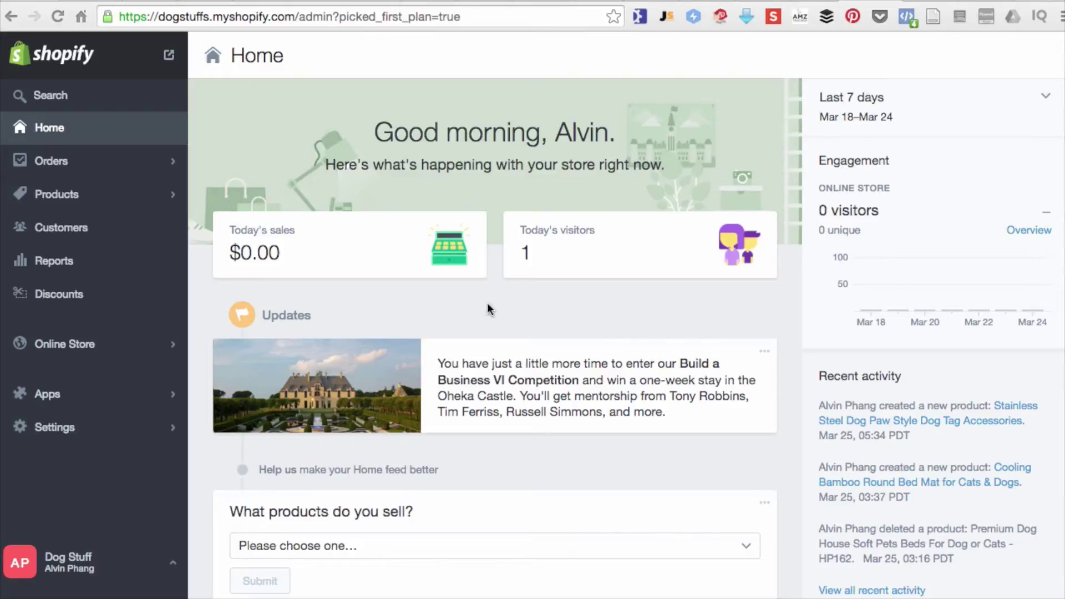
{"action": "left_click", "coordinate": [170, 55]}
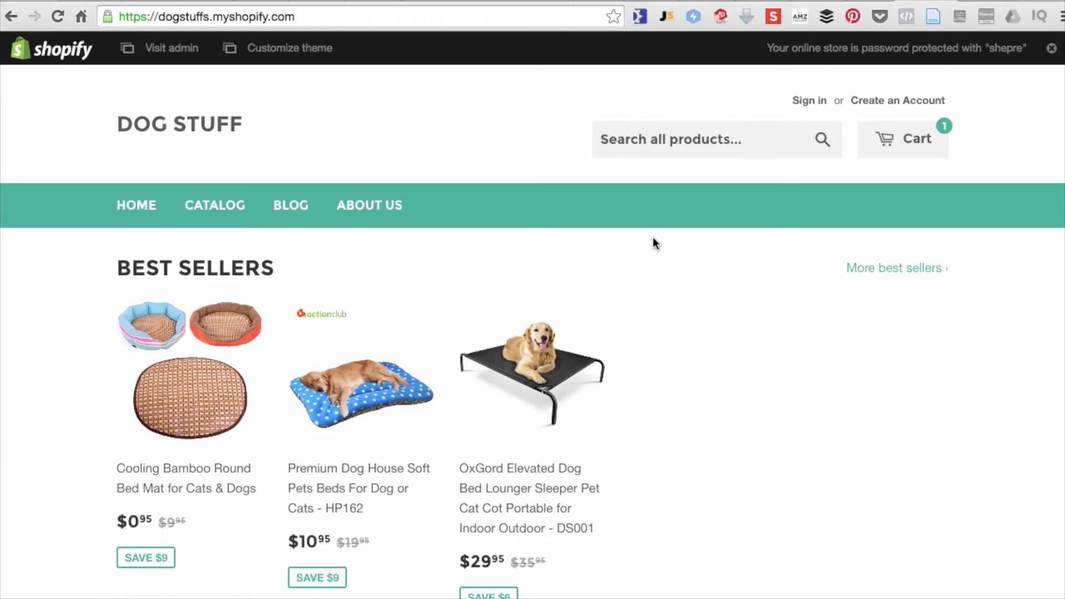
- Open the Stainless Steel Dog Paw Style Dog Tag and add the Black one to the cart
{"action": "scroll", "coordinate": [654, 239], "scroll_direction": "down", "scroll_amount": 5}
{"action": "scroll", "coordinate": [653, 243], "scroll_direction": "down", "scroll_amount": 3}
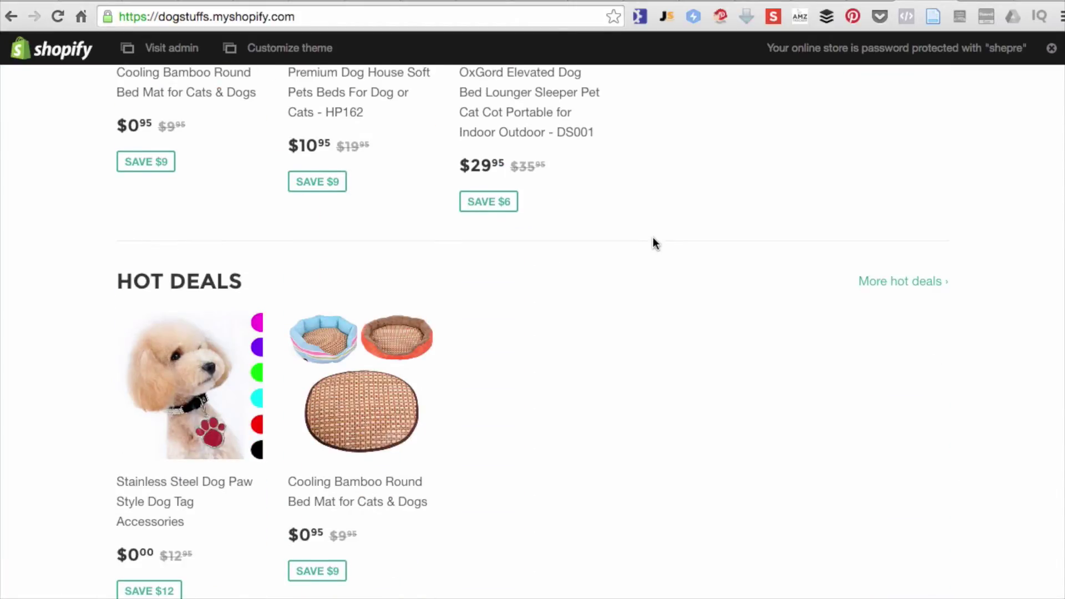
{"action": "scroll", "coordinate": [653, 243], "scroll_direction": "down", "scroll_amount": 2}
{"action": "left_click", "coordinate": [187, 296]}
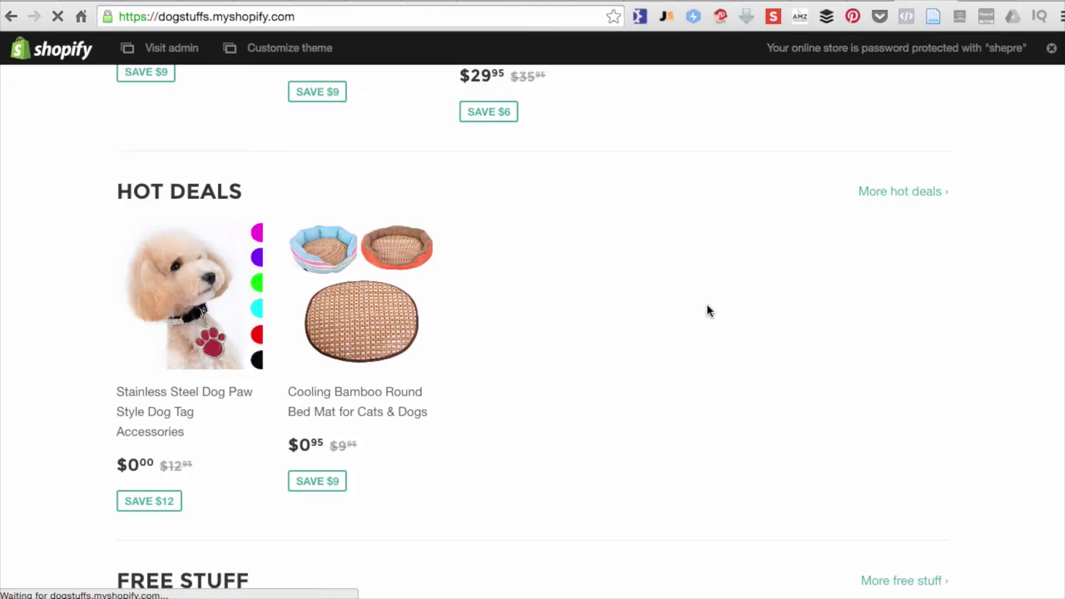
{"action": "scroll", "coordinate": [706, 305], "scroll_direction": "down", "scroll_amount": 3}
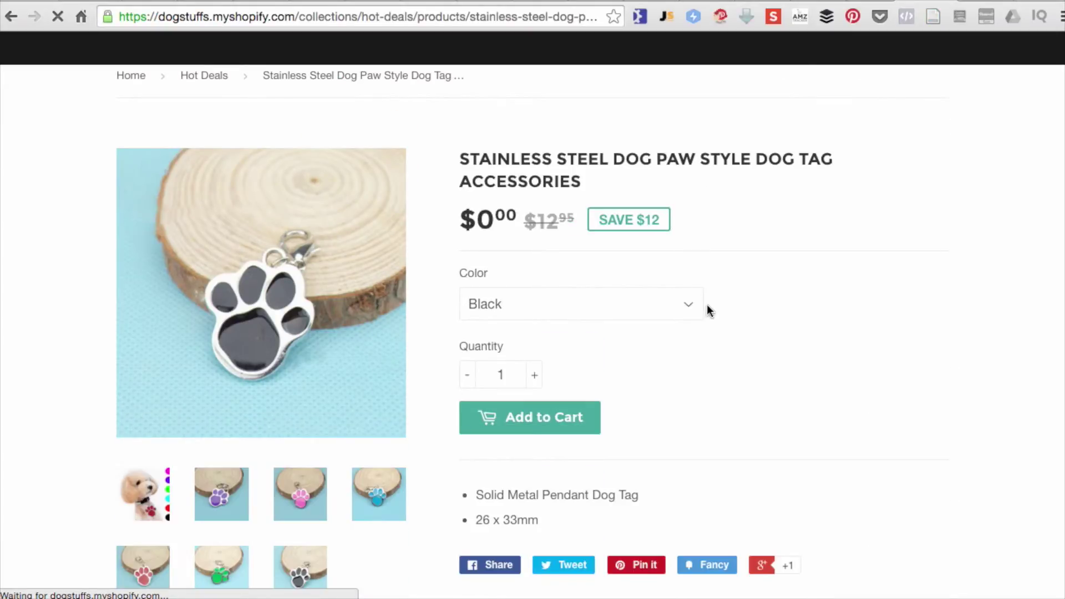
{"action": "left_click", "coordinate": [594, 305]}
{"action": "left_click", "coordinate": [594, 305]}
{"action": "left_click", "coordinate": [541, 418]}
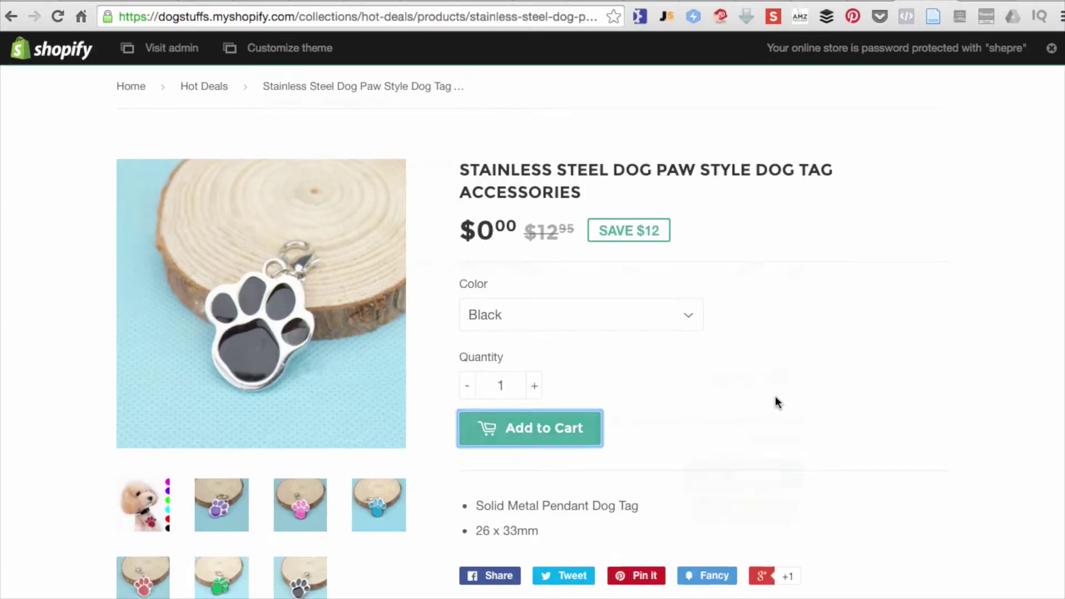
- Remove the Black dog tag from the cart and check out with the Pink one
{"action": "scroll", "coordinate": [774, 396], "scroll_direction": "down", "scroll_amount": 2}
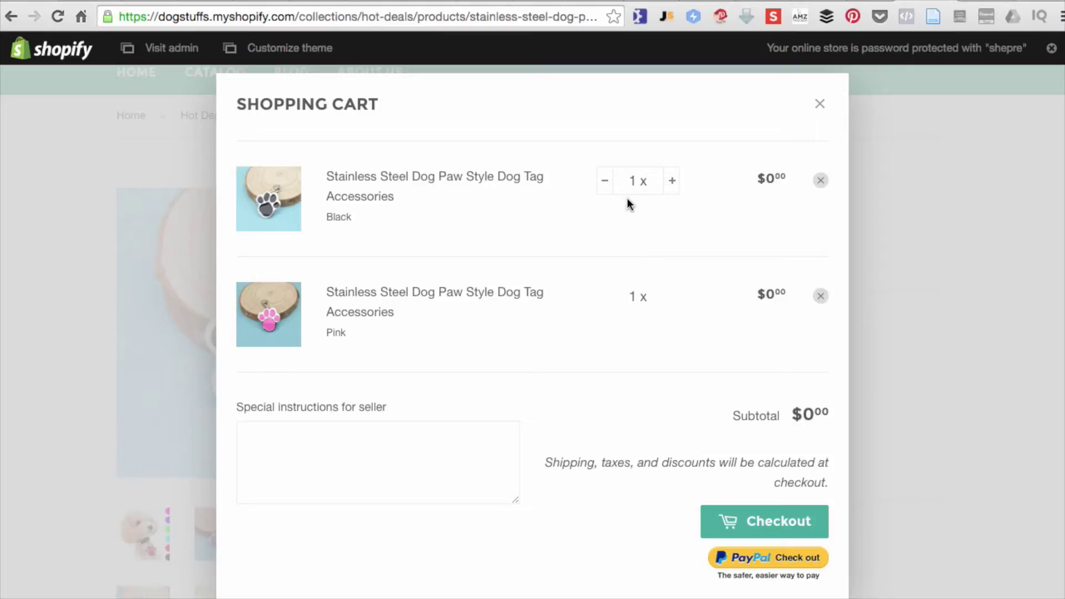
{"action": "left_click", "coordinate": [820, 180]}
{"action": "left_click", "coordinate": [766, 395]}
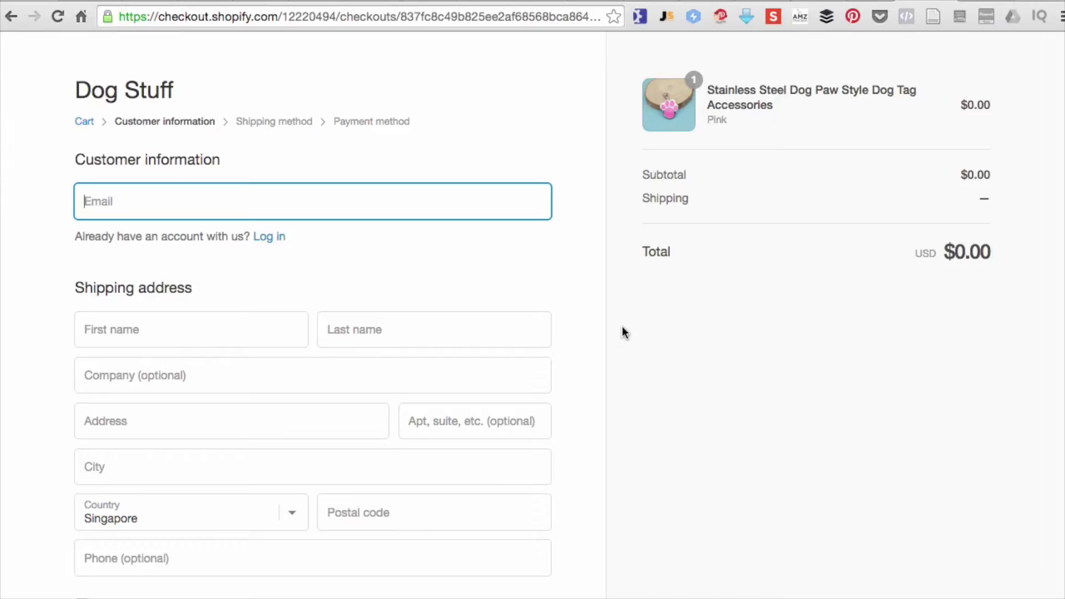
- Enter the customer's e-mail, first name and last name at checkout
{"action": "scroll", "coordinate": [621, 333], "scroll_direction": "down", "scroll_amount": 1}
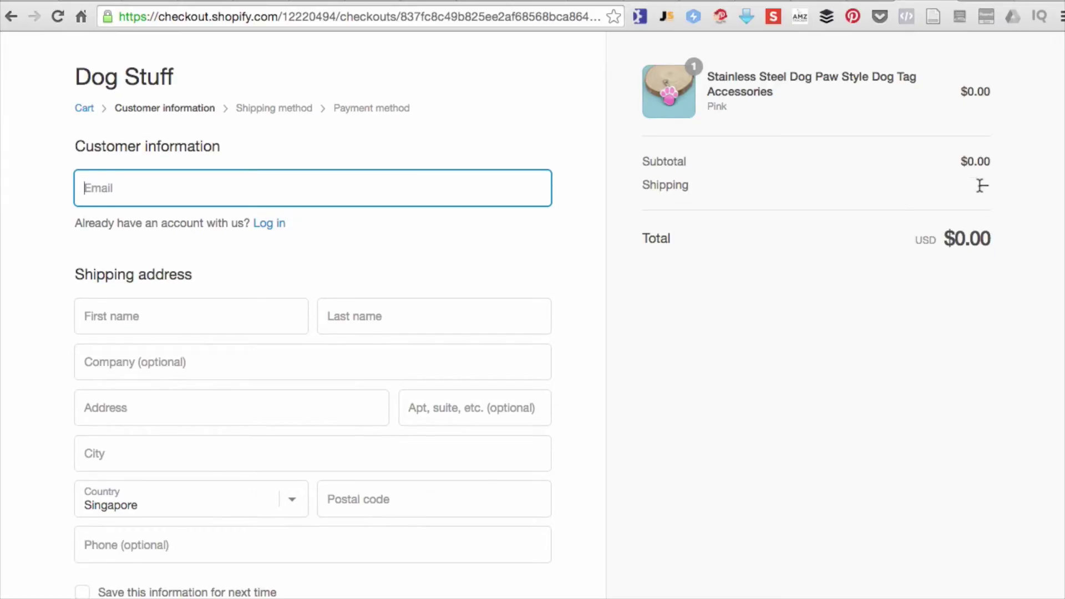
{"action": "key", "text": "super+a"}
{"action": "left_click", "coordinate": [903, 189]}
{"action": "left_click", "coordinate": [395, 193]}
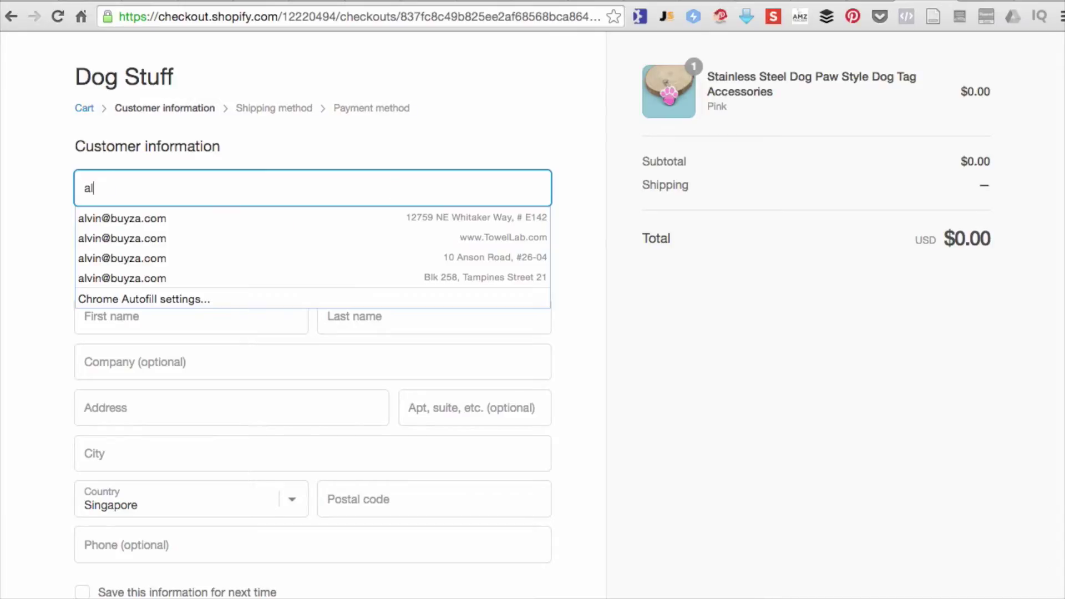
{"action": "key", "text": "Tab"}
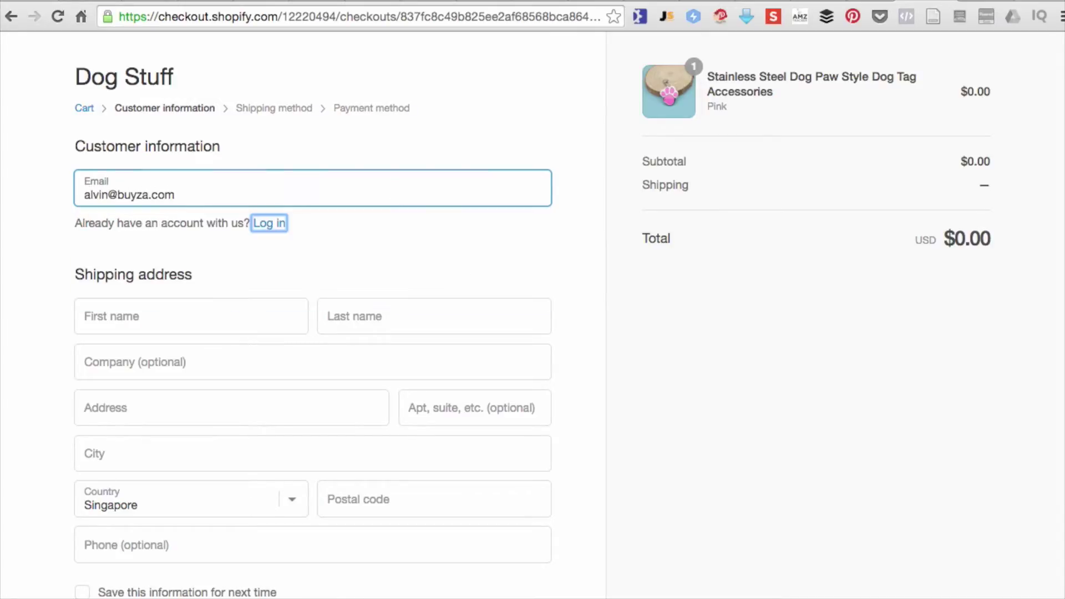
{"action": "key", "text": "Tab"}
{"action": "key", "text": "Tab"}
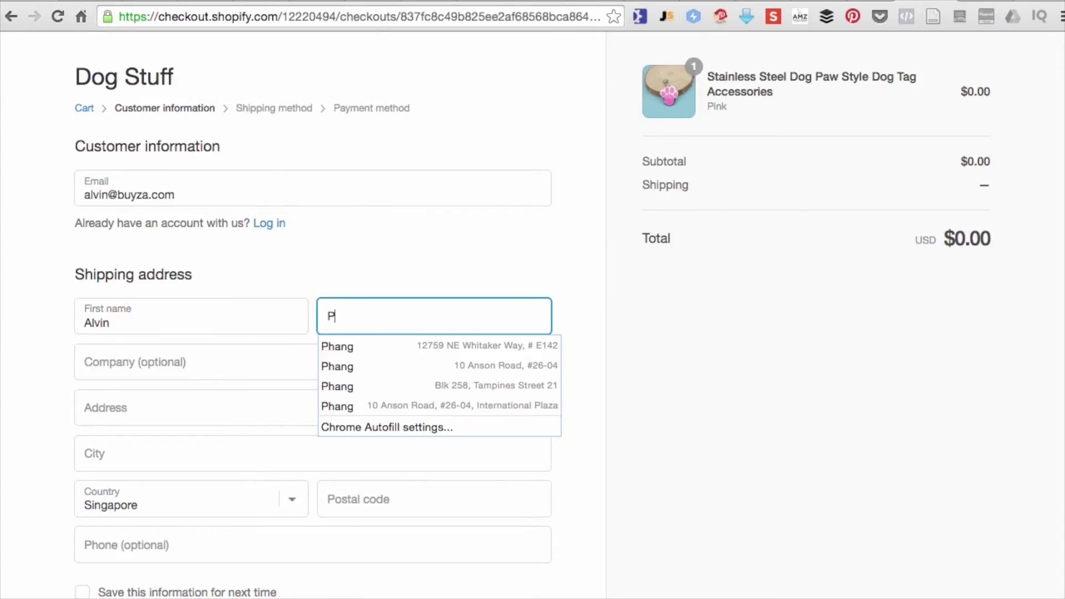
- Paste the customer's full address into Company, then move its zip code into Postal code
{"action": "key", "text": "Tab"}
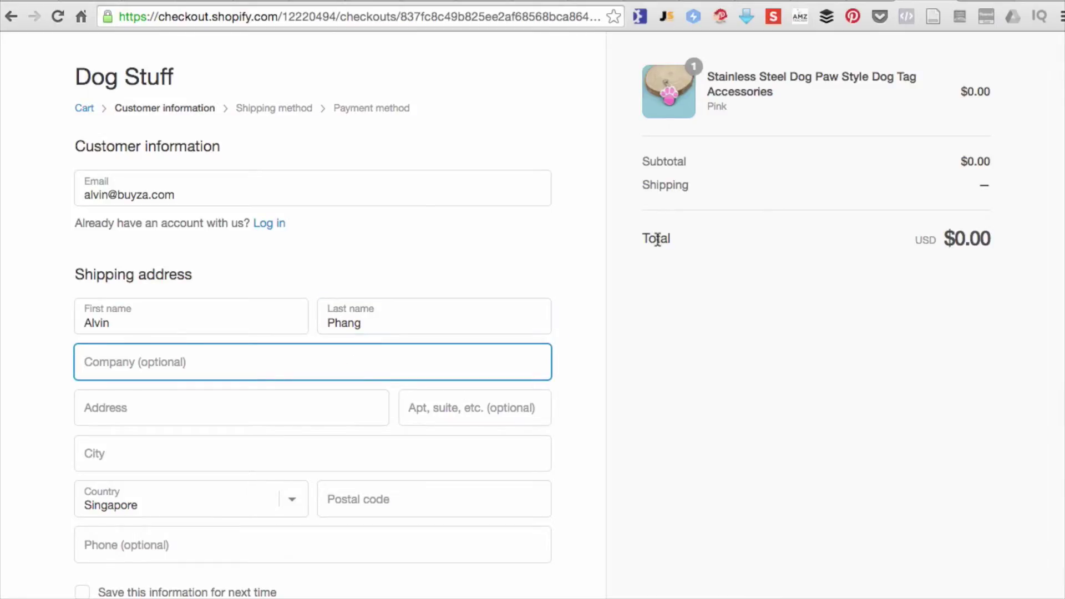
{"action": "left_click_drag", "start_coordinate": [1064, 342], "coordinate": [1051, 342]}
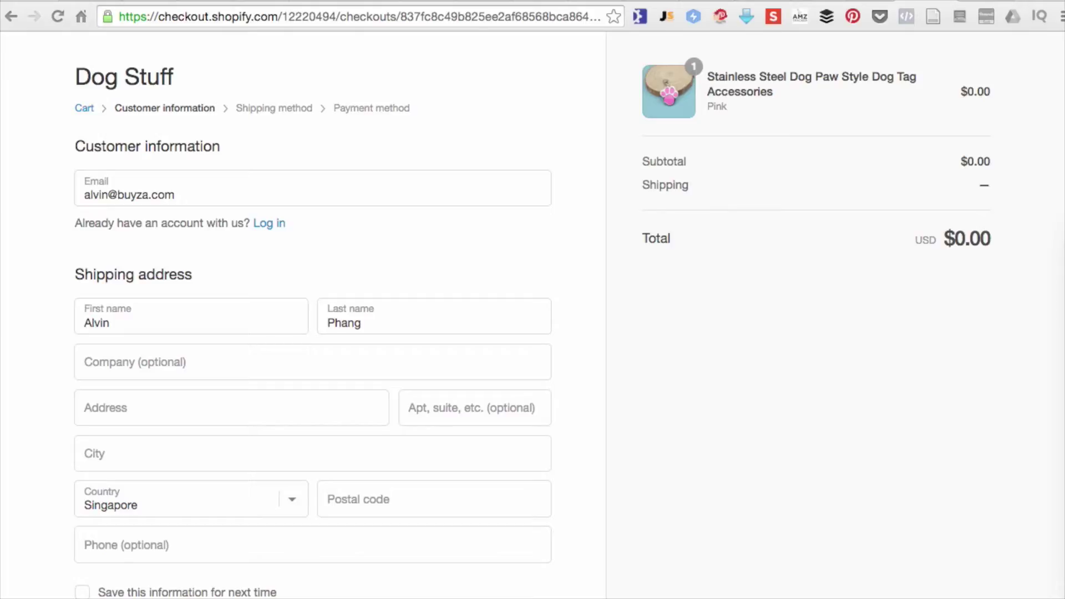
{"action": "left_click", "coordinate": [252, 368]}
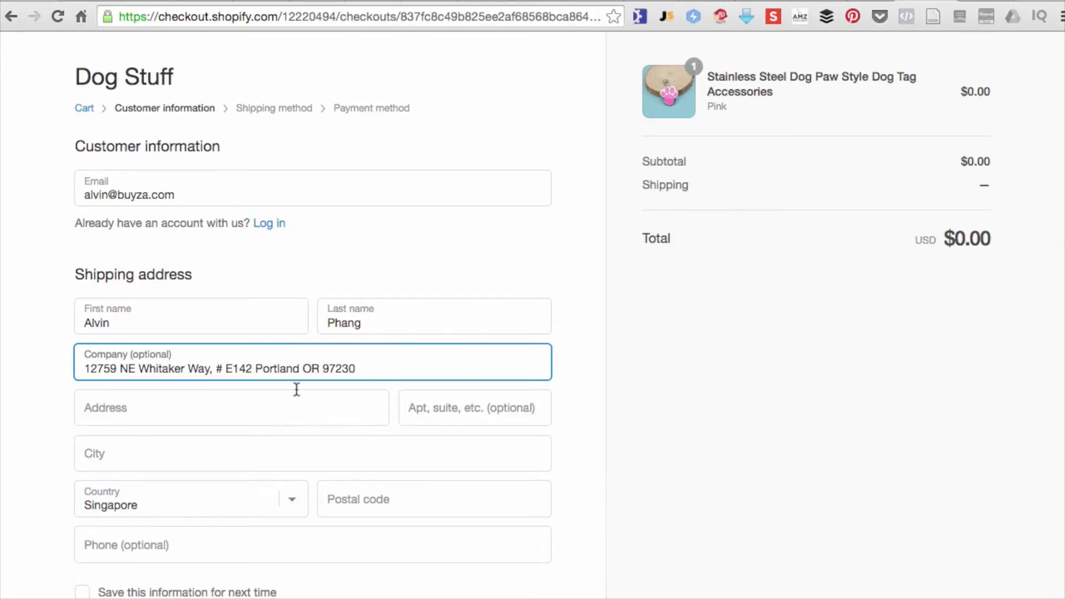
{"action": "left_click_drag", "start_coordinate": [322, 368], "coordinate": [528, 368]}
{"action": "key", "text": "ctrl+x"}
{"action": "left_click", "coordinate": [360, 493]}
{"action": "key", "text": "ctrl+v"}
- Set the shipping country to United States and choose the customer's state
{"action": "left_click", "coordinate": [216, 499]}
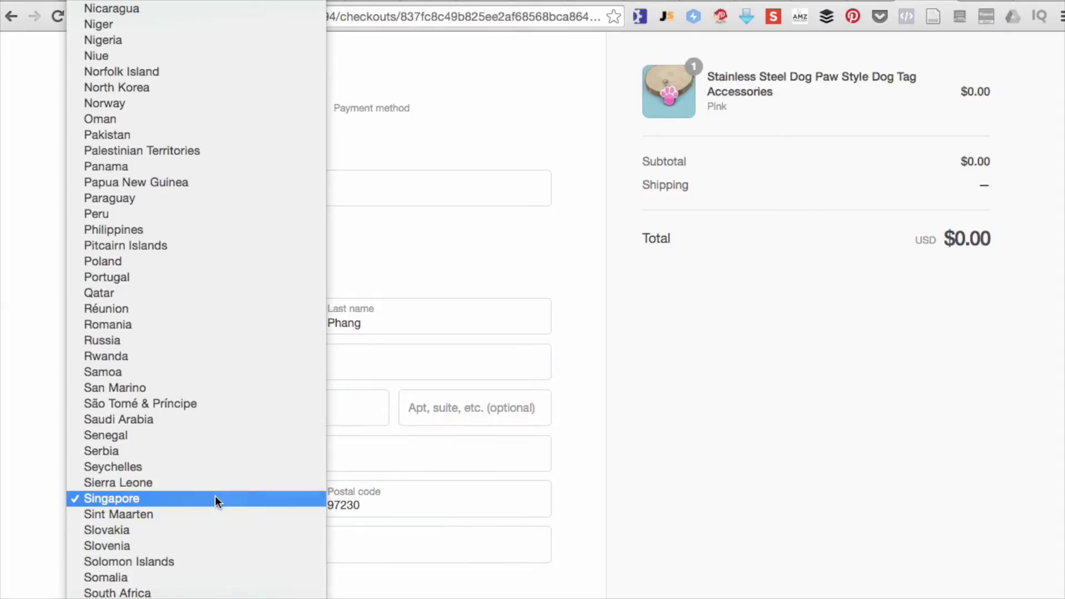
{"action": "scroll", "coordinate": [216, 496], "scroll_direction": "down", "scroll_amount": 5}
{"action": "scroll", "coordinate": [215, 496], "scroll_direction": "up", "scroll_amount": 20}
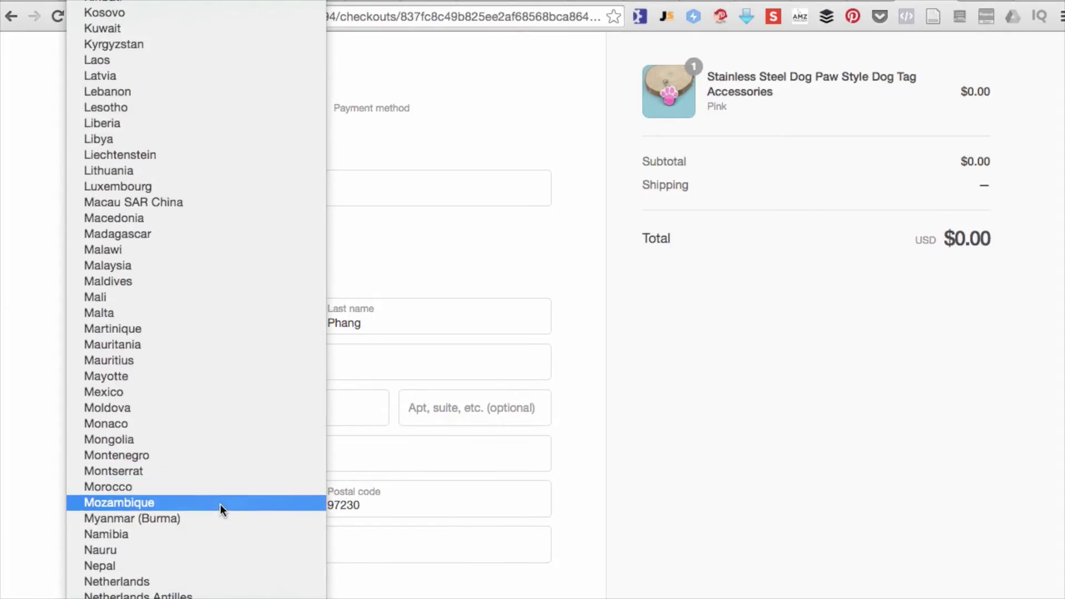
{"action": "scroll", "coordinate": [224, 514], "scroll_direction": "down", "scroll_amount": 20}
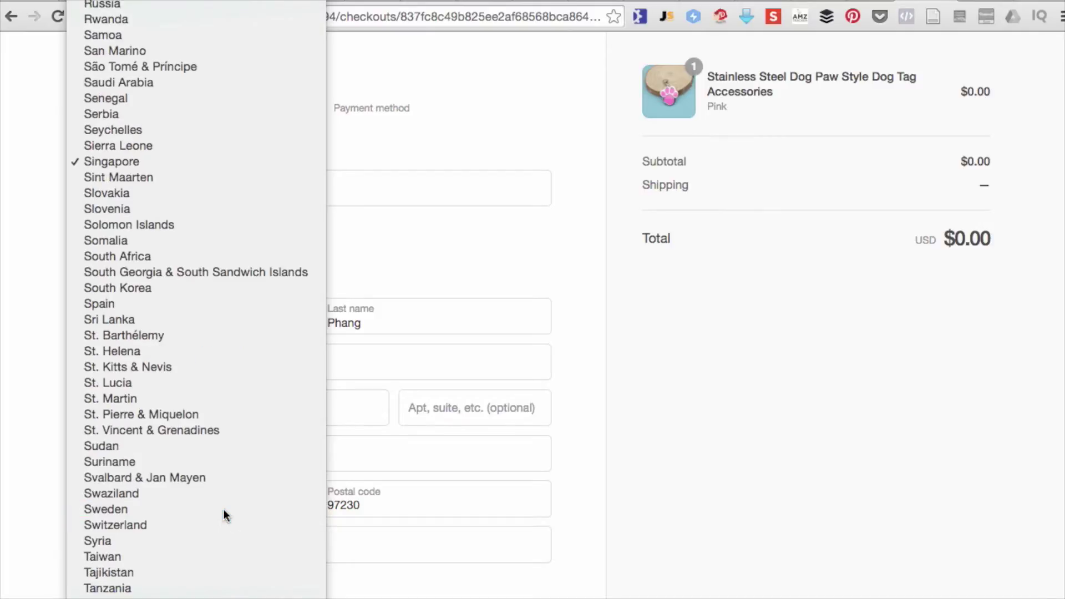
{"action": "left_click", "coordinate": [264, 543]}
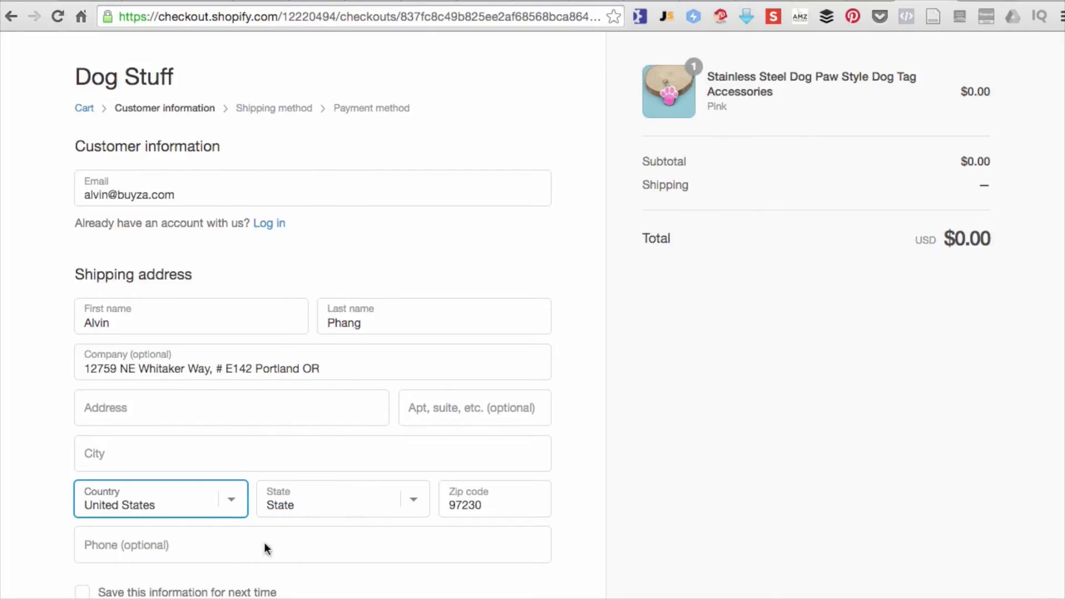
{"action": "left_click", "coordinate": [310, 502]}
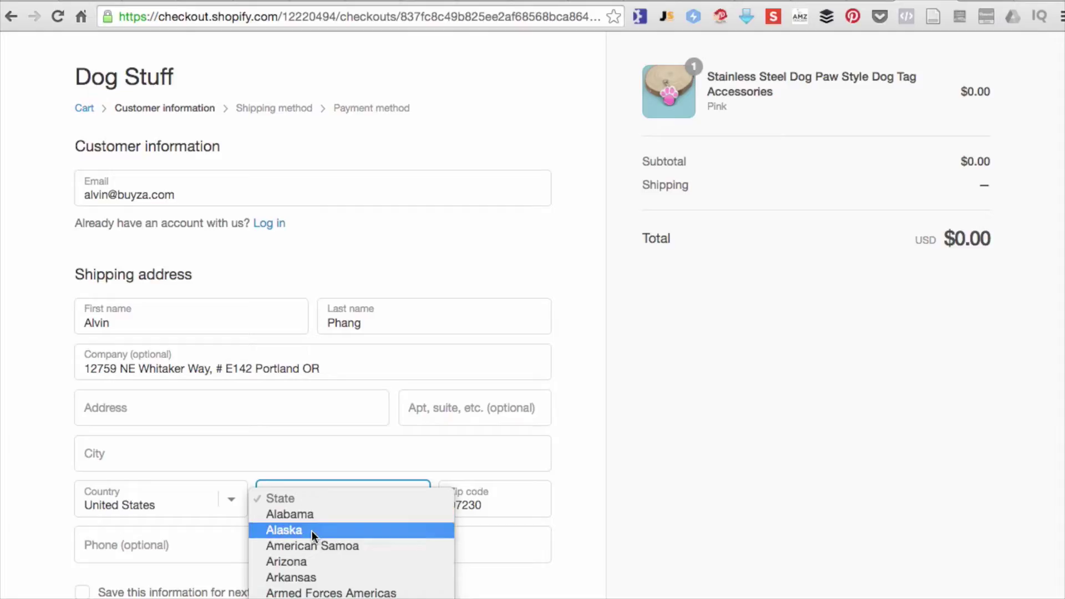
{"action": "scroll", "coordinate": [311, 531], "scroll_direction": "down", "scroll_amount": 10}
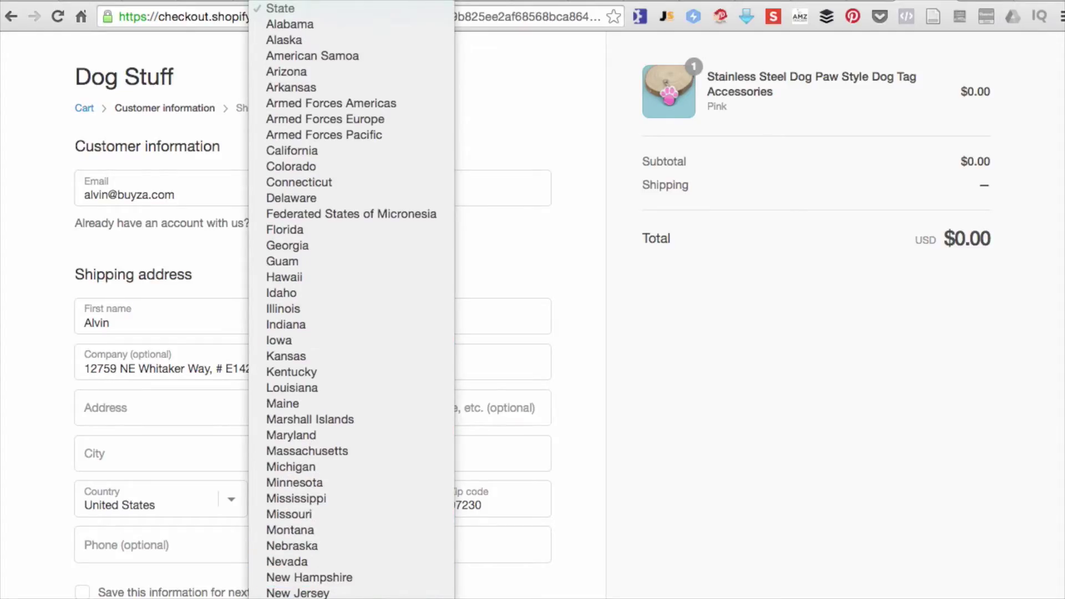
{"action": "scroll", "coordinate": [351, 299], "scroll_direction": "down", "scroll_amount": 2}
{"action": "type", "text": "or"}
{"action": "key", "text": "Return"}
- Move the street part from Company into the Address field and clear Company
{"action": "left_click", "coordinate": [474, 499]}
{"action": "left_click", "coordinate": [326, 444]}
{"action": "left_click_drag", "start_coordinate": [210, 369], "coordinate": [54, 369]}
{"action": "key", "text": "super+x"}
{"action": "left_click", "coordinate": [123, 415]}
{"action": "key", "text": "super+v"}
{"action": "left_click_drag", "start_coordinate": [200, 369], "coordinate": [54, 370]}
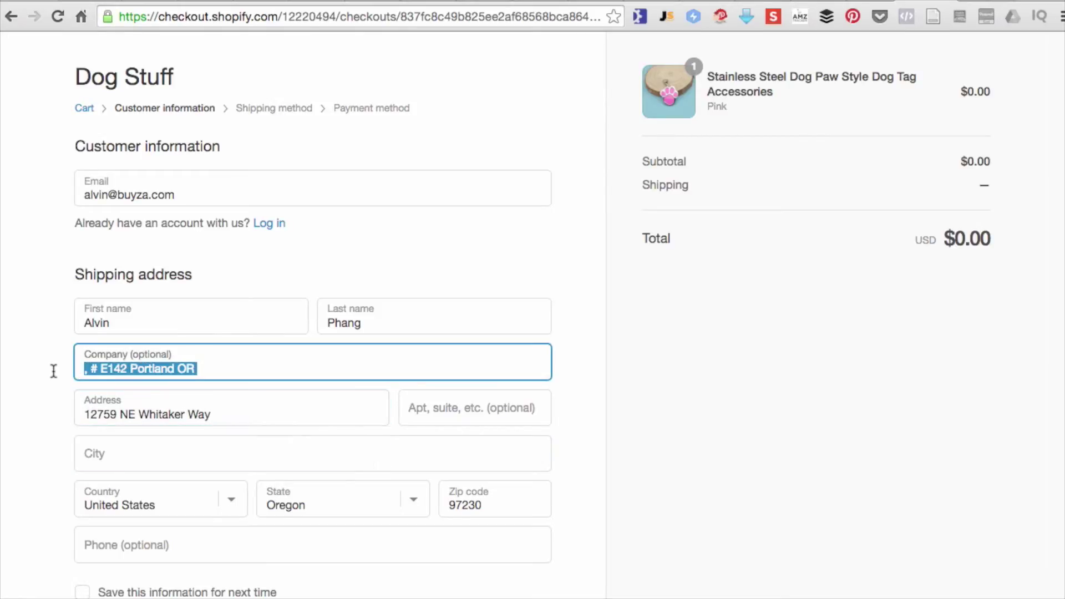
{"action": "key", "text": "super+x"}
{"action": "left_click", "coordinate": [469, 410]}
- Enter the customer's city and continue to the shipping method
{"action": "left_click", "coordinate": [264, 459]}
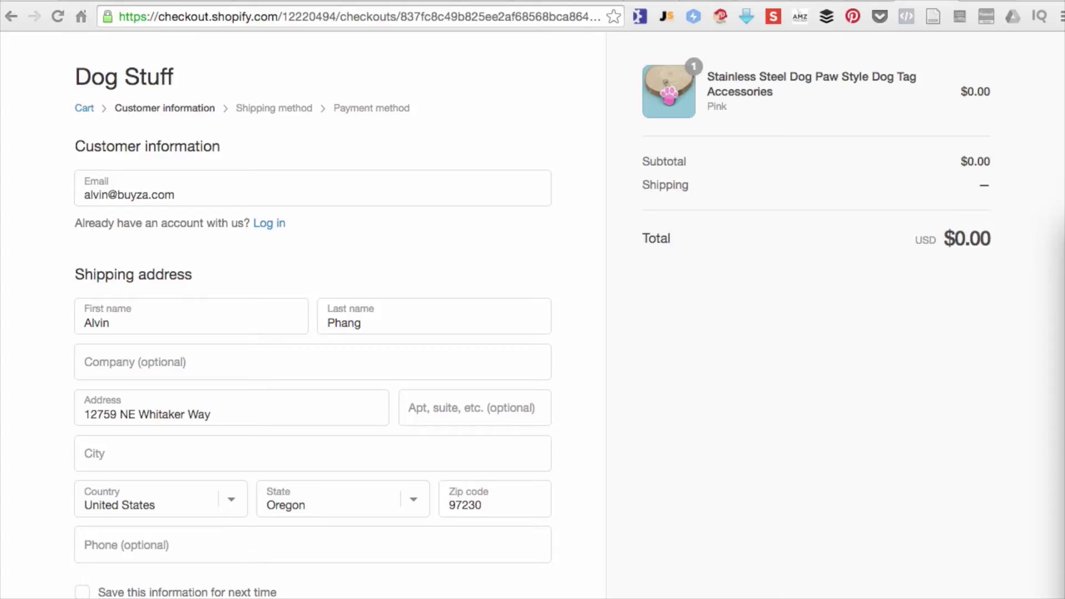
{"action": "left_click", "coordinate": [276, 466]}
{"action": "type", "text": "Portland"}
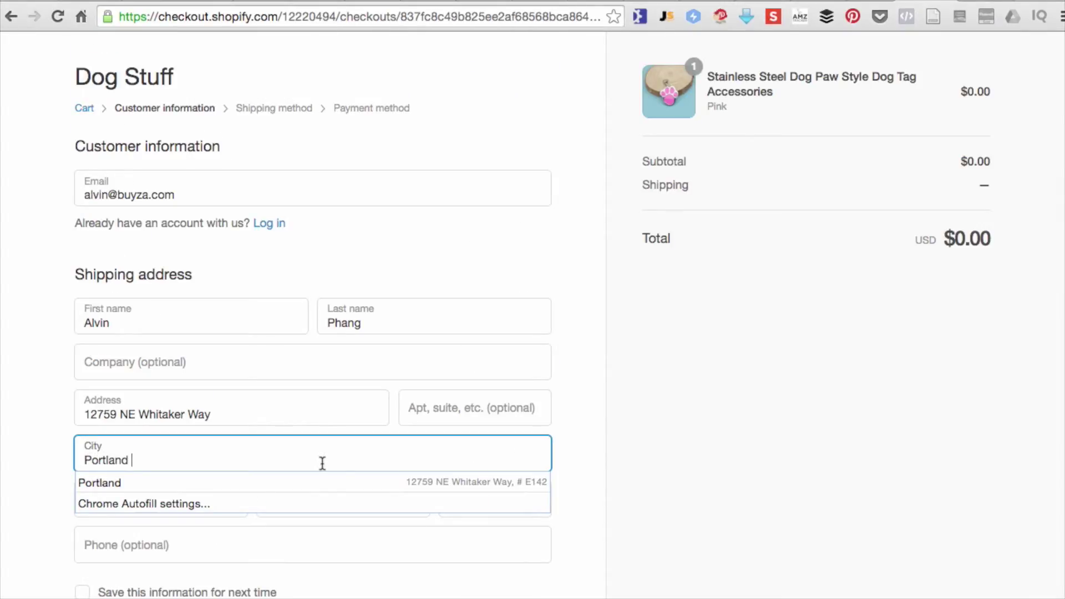
{"action": "left_click", "coordinate": [322, 483]}
{"action": "left_click", "coordinate": [741, 458]}
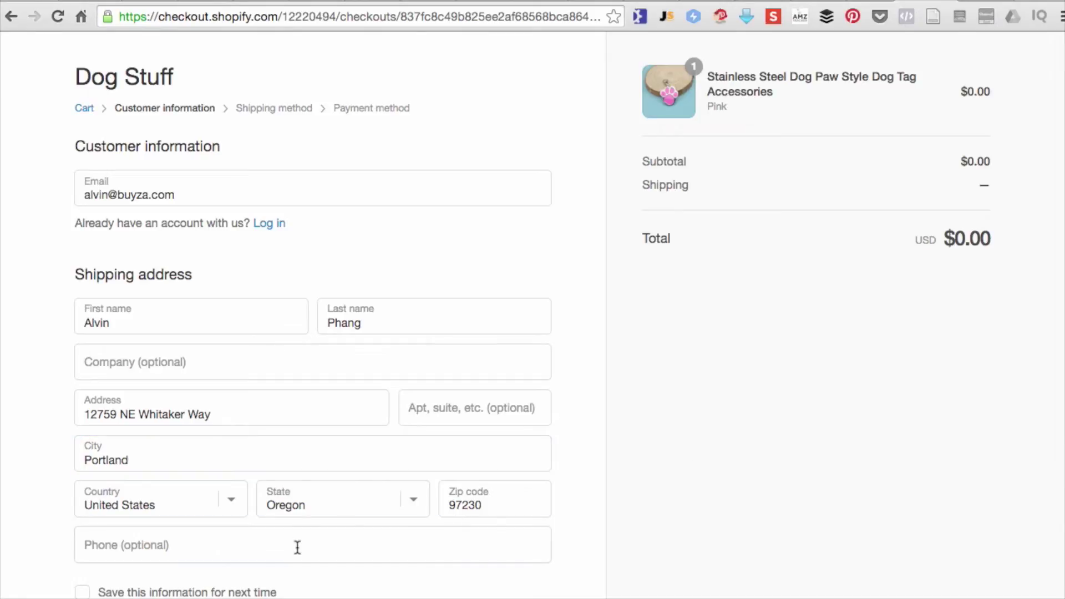
{"action": "left_click", "coordinate": [297, 547]}
{"action": "scroll", "coordinate": [299, 547], "scroll_direction": "down", "scroll_amount": 5}
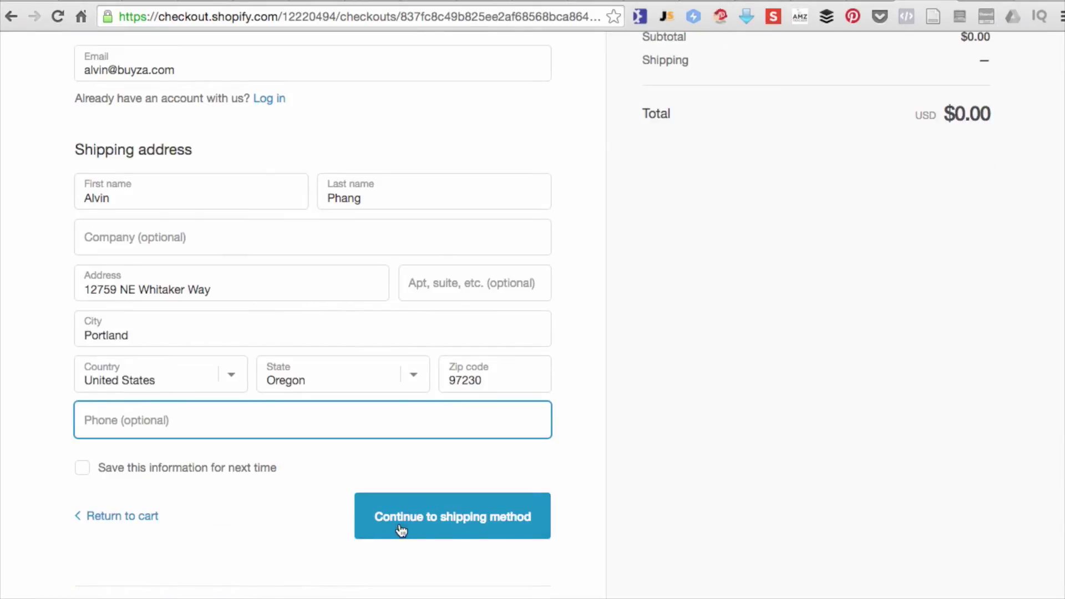
{"action": "left_click", "coordinate": [401, 531]}
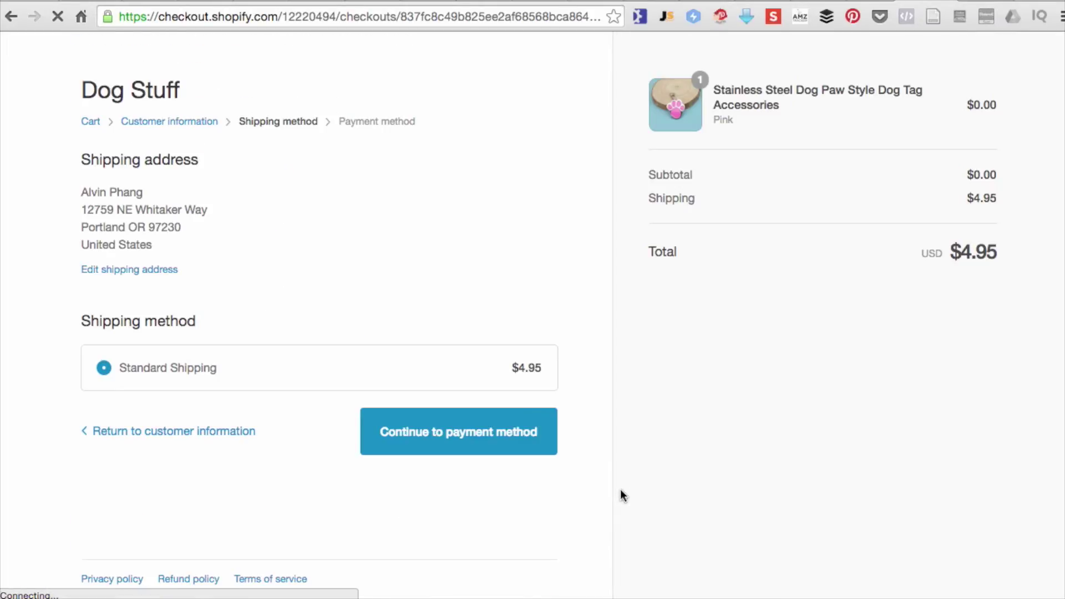
- Check the $4.95 Standard Shipping charge on the shipping method step
{"action": "left_click_drag", "start_coordinate": [963, 198], "coordinate": [999, 199]}
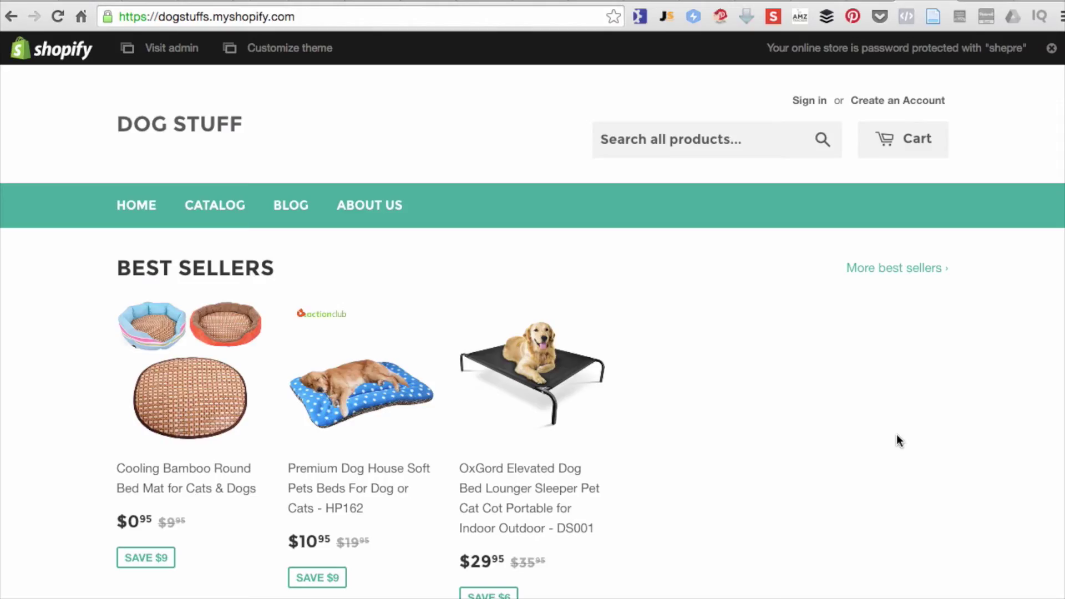
{"action": "scroll", "coordinate": [856, 442], "scroll_direction": "down", "scroll_amount": 5}
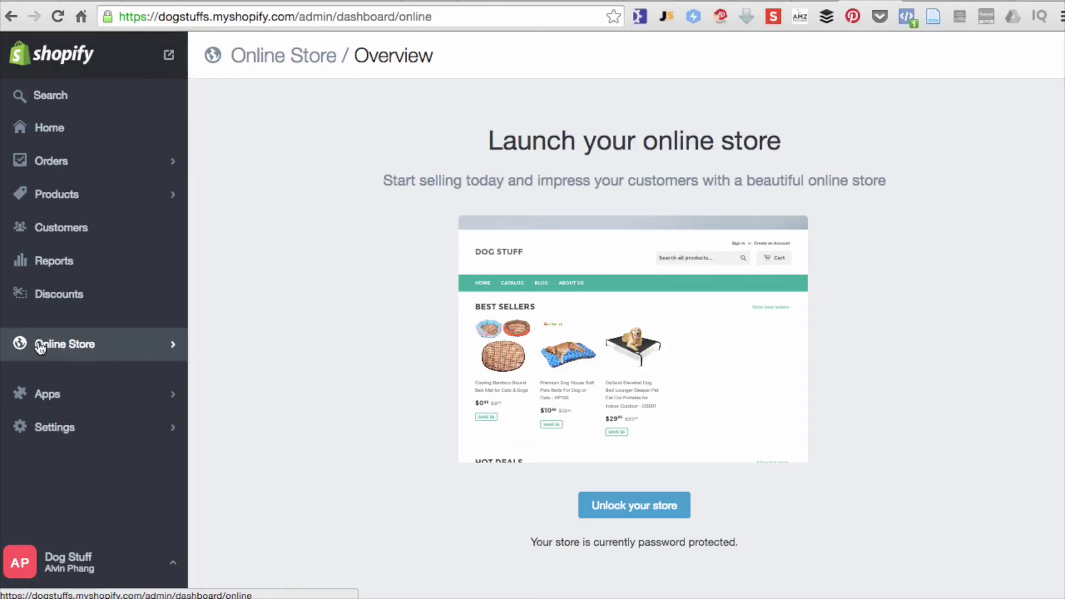
- Unlock the store by unchecking storefront password protection, then save the preferences
{"action": "left_click", "coordinate": [39, 346]}
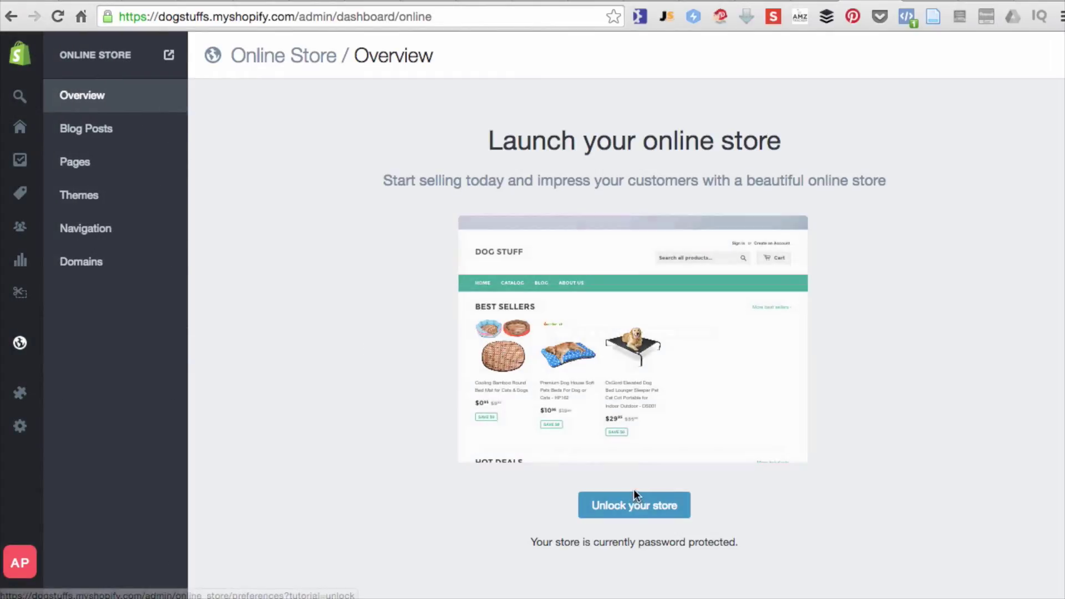
{"action": "left_click", "coordinate": [624, 505]}
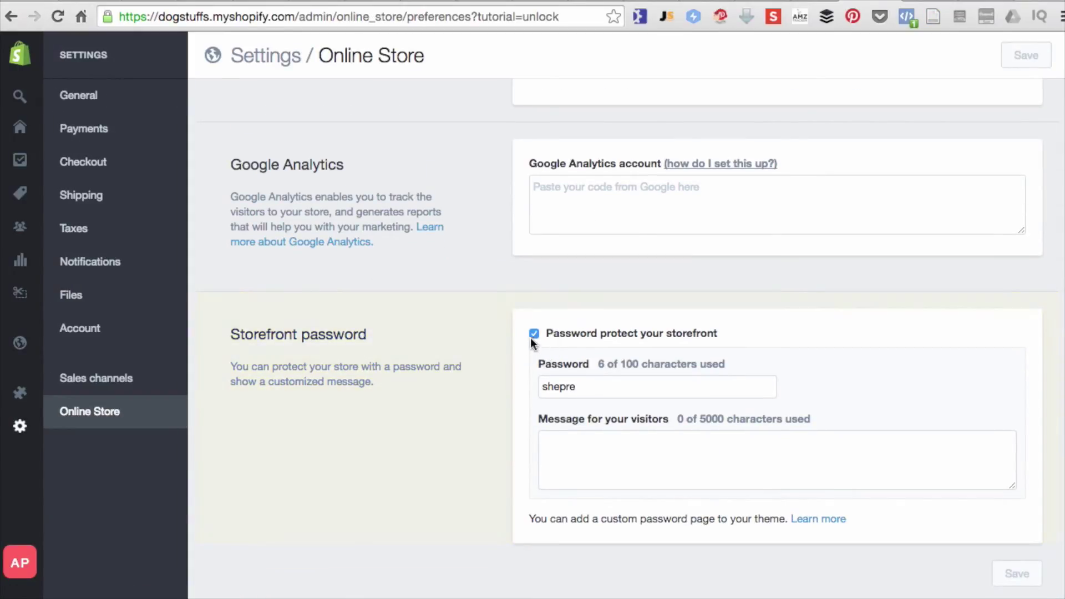
{"action": "left_click", "coordinate": [533, 334]}
{"action": "left_click", "coordinate": [538, 463]}
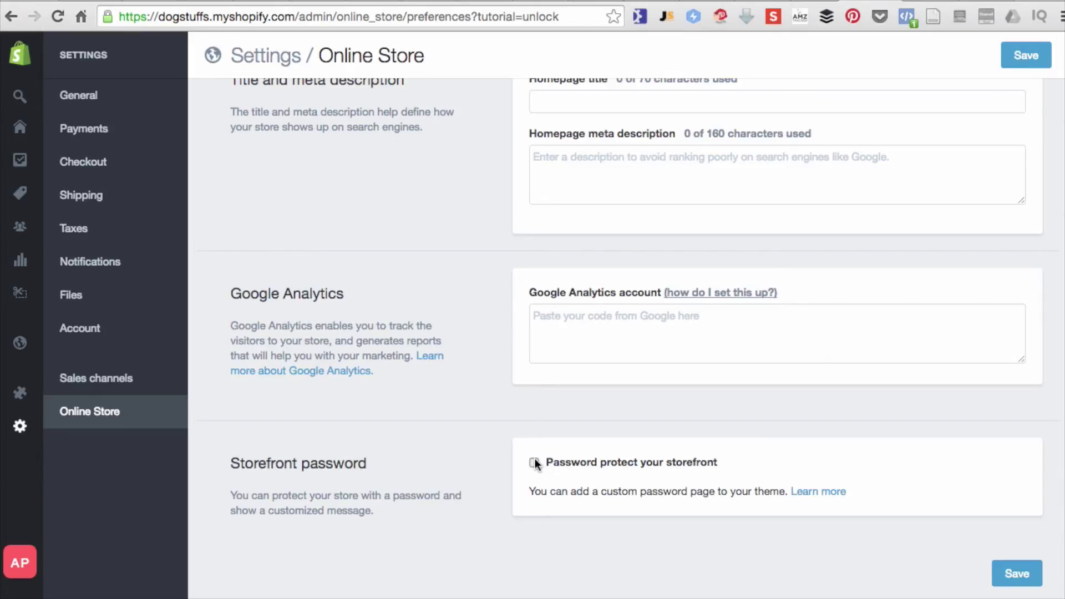
{"action": "left_click", "coordinate": [537, 463]}
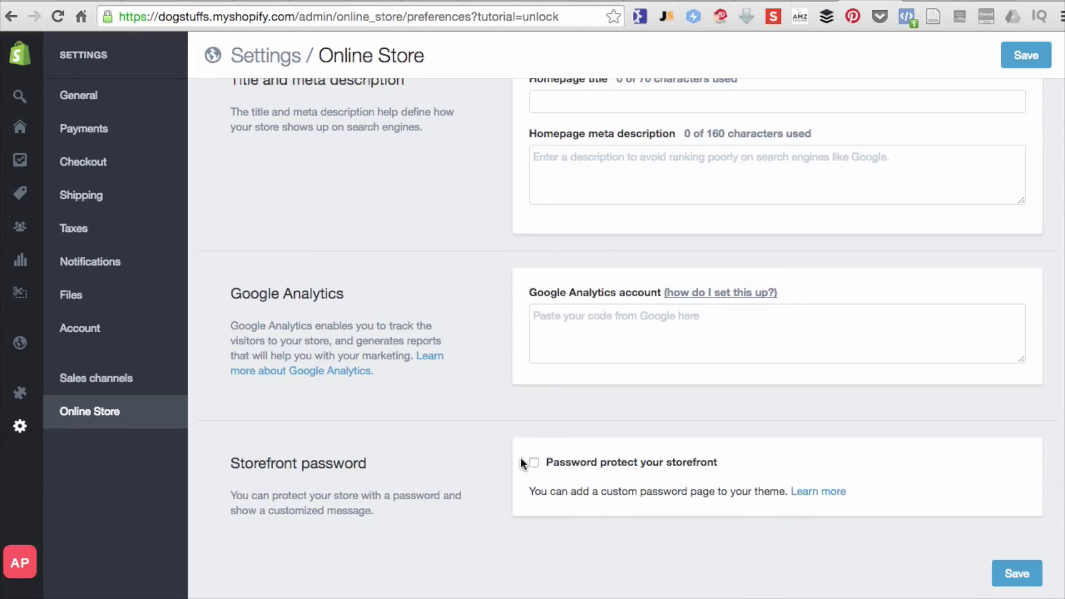
{"action": "left_click", "coordinate": [1007, 574]}
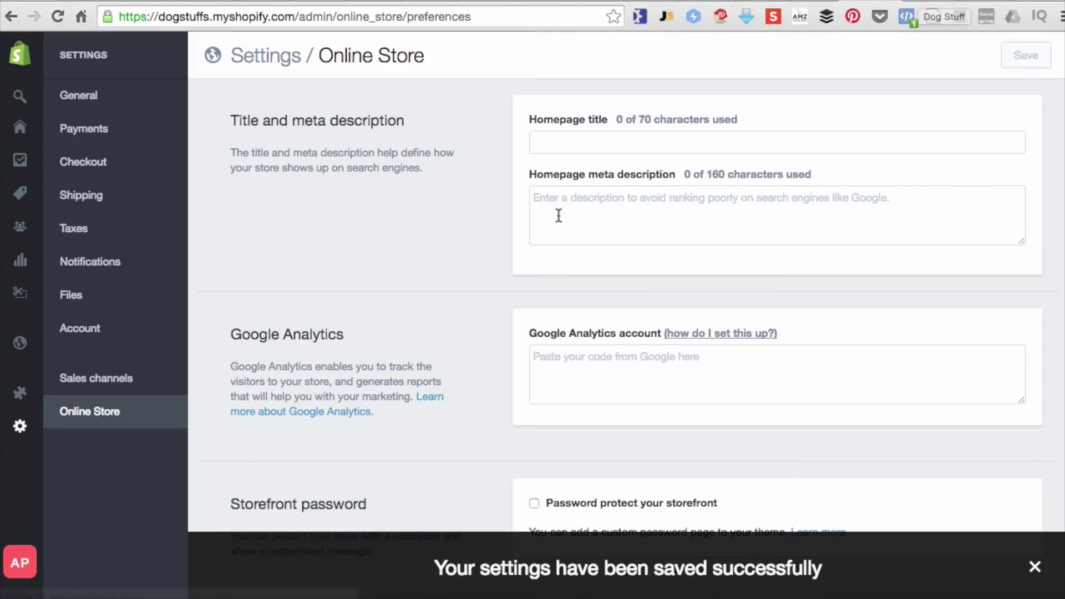
- Enter homepage title 'Dog Stuff' and meta description 'Sell Stuff For Pets Dogs & Cats', then save
{"action": "scroll", "coordinate": [559, 216], "scroll_direction": "down", "scroll_amount": 1}
{"action": "left_click", "coordinate": [590, 125]}
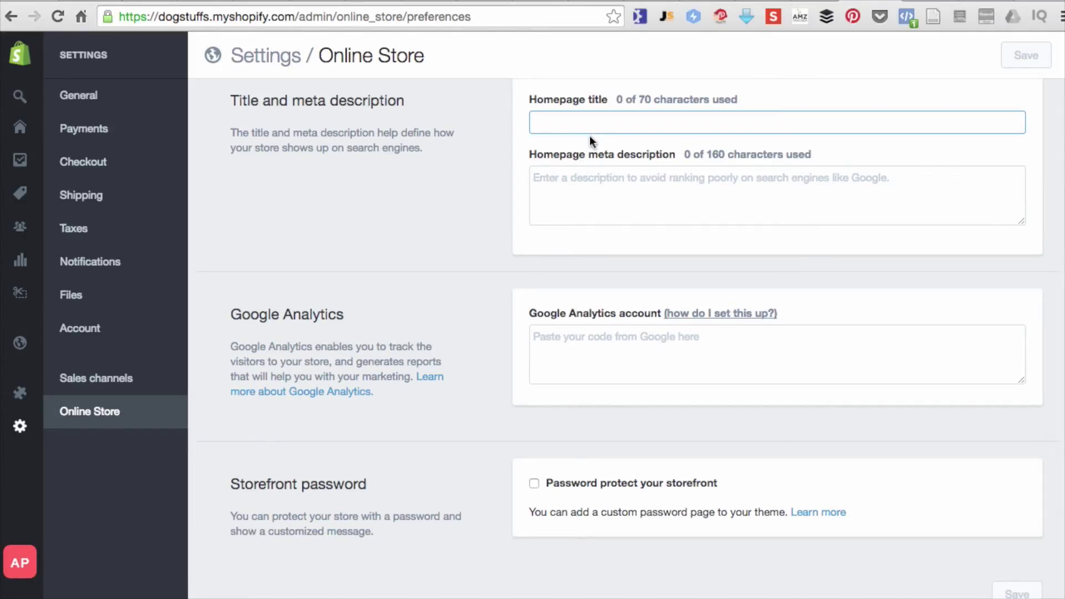
{"action": "type", "text": "Dog Stuff"}
{"action": "key", "text": "Tab"}
{"action": "type", "text": "Sell S"}
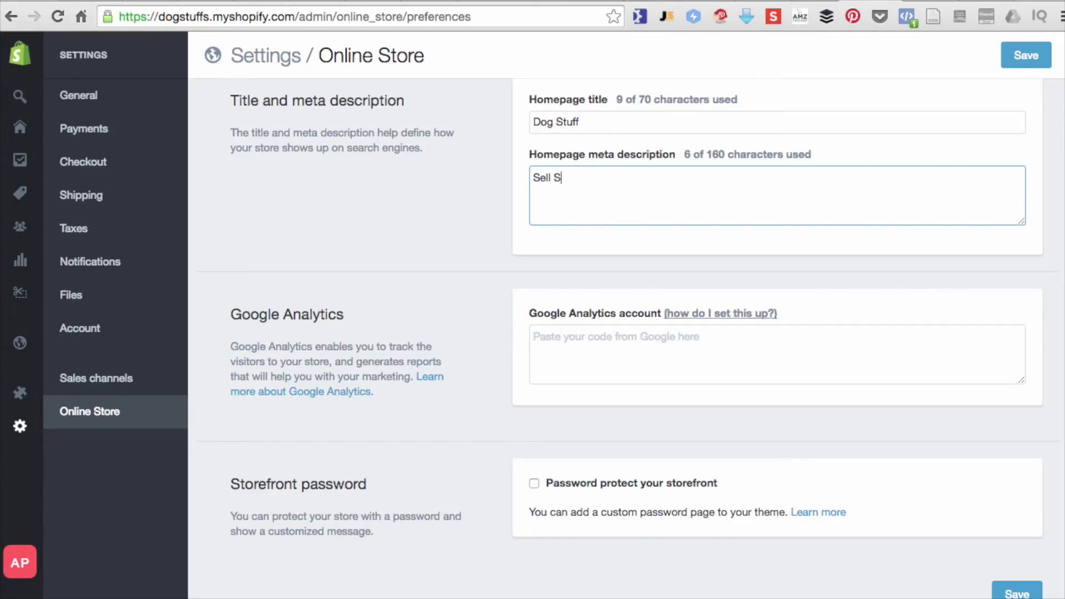
{"action": "type", "text": "tuff For Pets"}
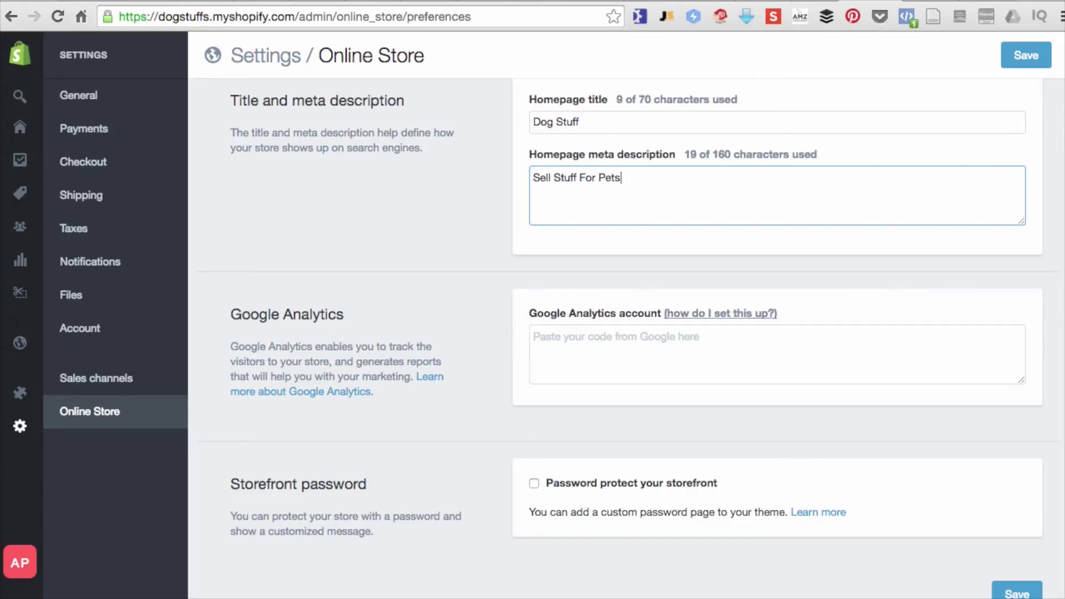
{"action": "key", "text": "BackSpace"}
{"action": "type", "text": " Dogs & Catr"}
{"action": "key", "text": "BackSpace"}
{"action": "type", "text": "s"}
{"action": "left_click", "coordinate": [1025, 58]}
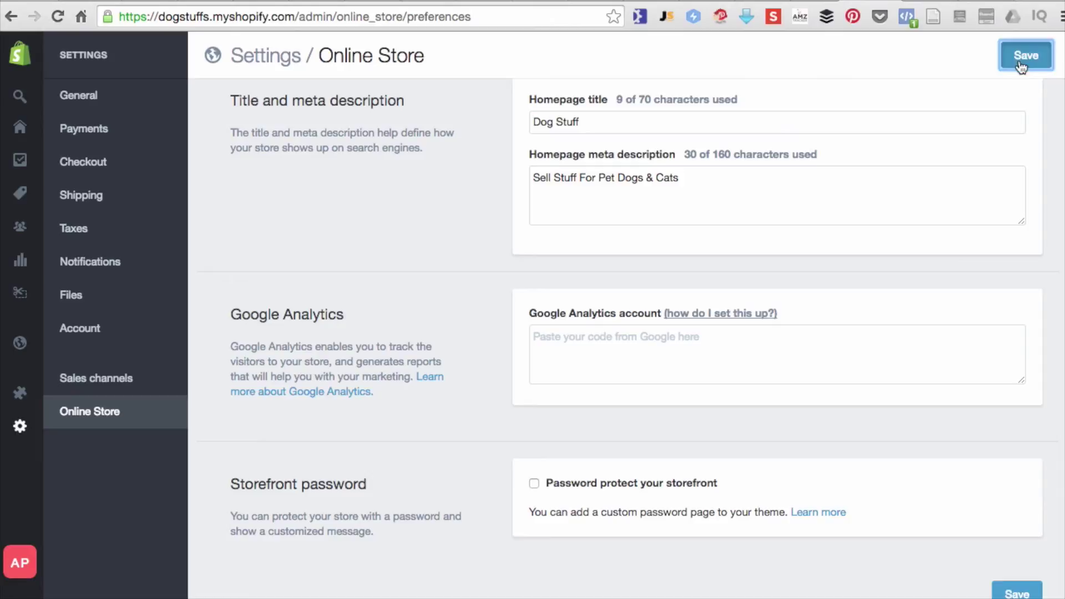